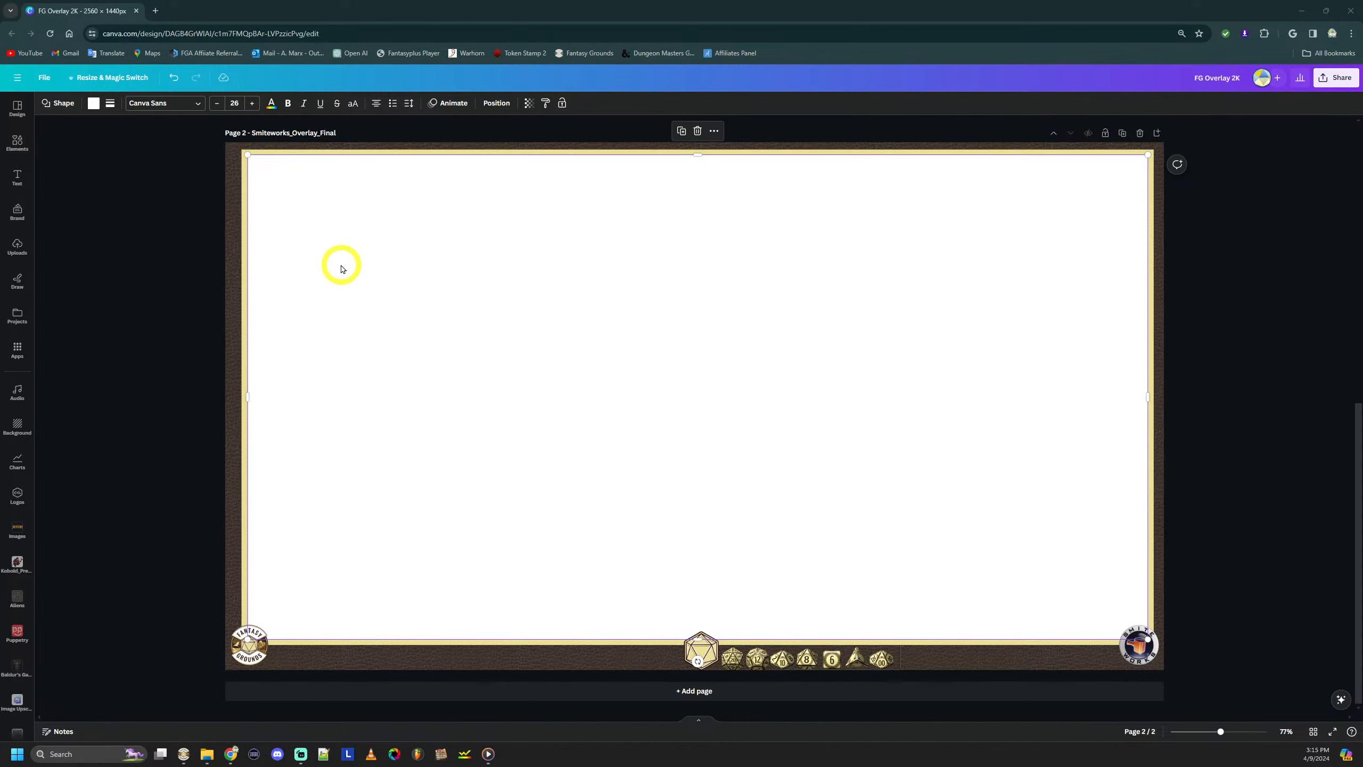
Examine the border and blank area of the page 2 overlay and compare them with the Fantasy Grounds mockup on page 1.
{"action": "left_click", "coordinate": [239, 346]}
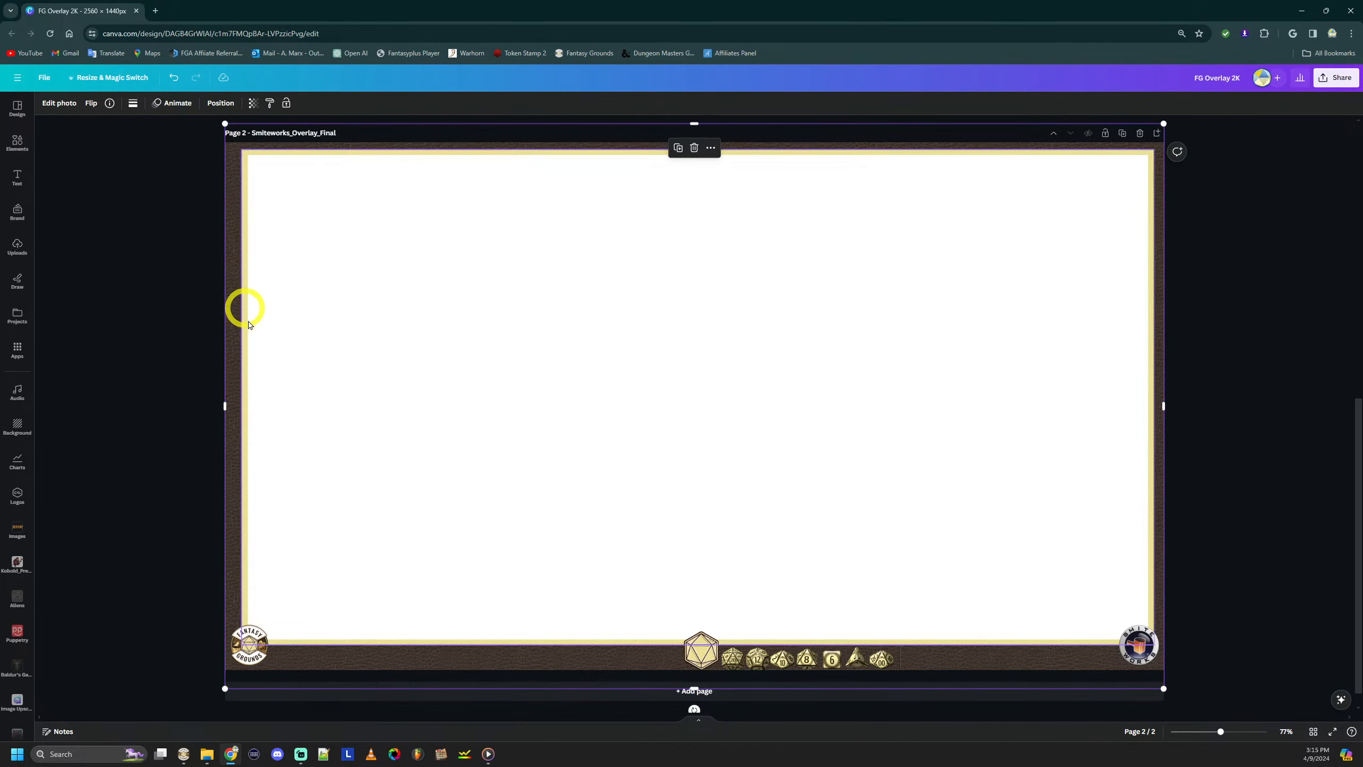
{"action": "scroll", "coordinate": [241, 380], "scroll_direction": "up", "scroll_amount": 3}
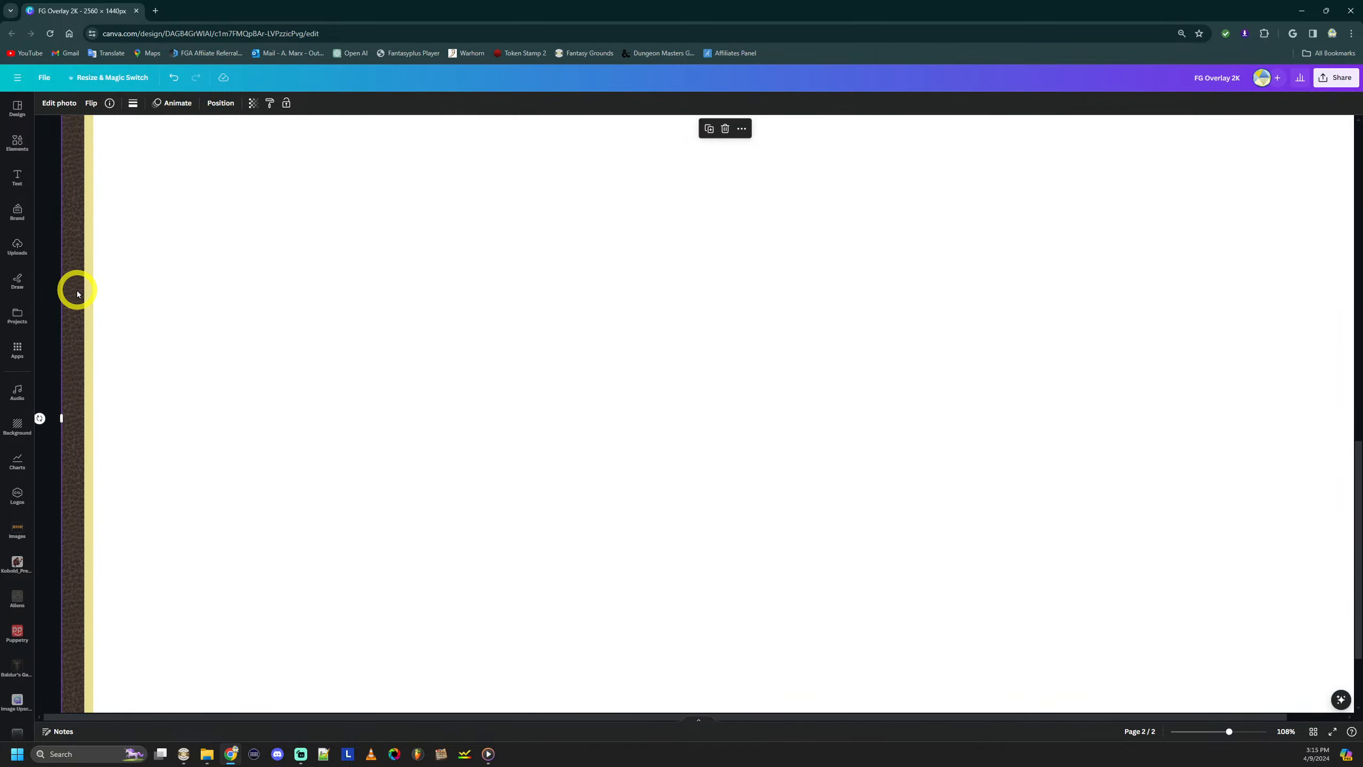
{"action": "scroll", "coordinate": [79, 290], "scroll_direction": "down", "scroll_amount": 2}
{"action": "scroll", "coordinate": [78, 291], "scroll_direction": "down", "scroll_amount": 1}
{"action": "left_click", "coordinate": [563, 309]}
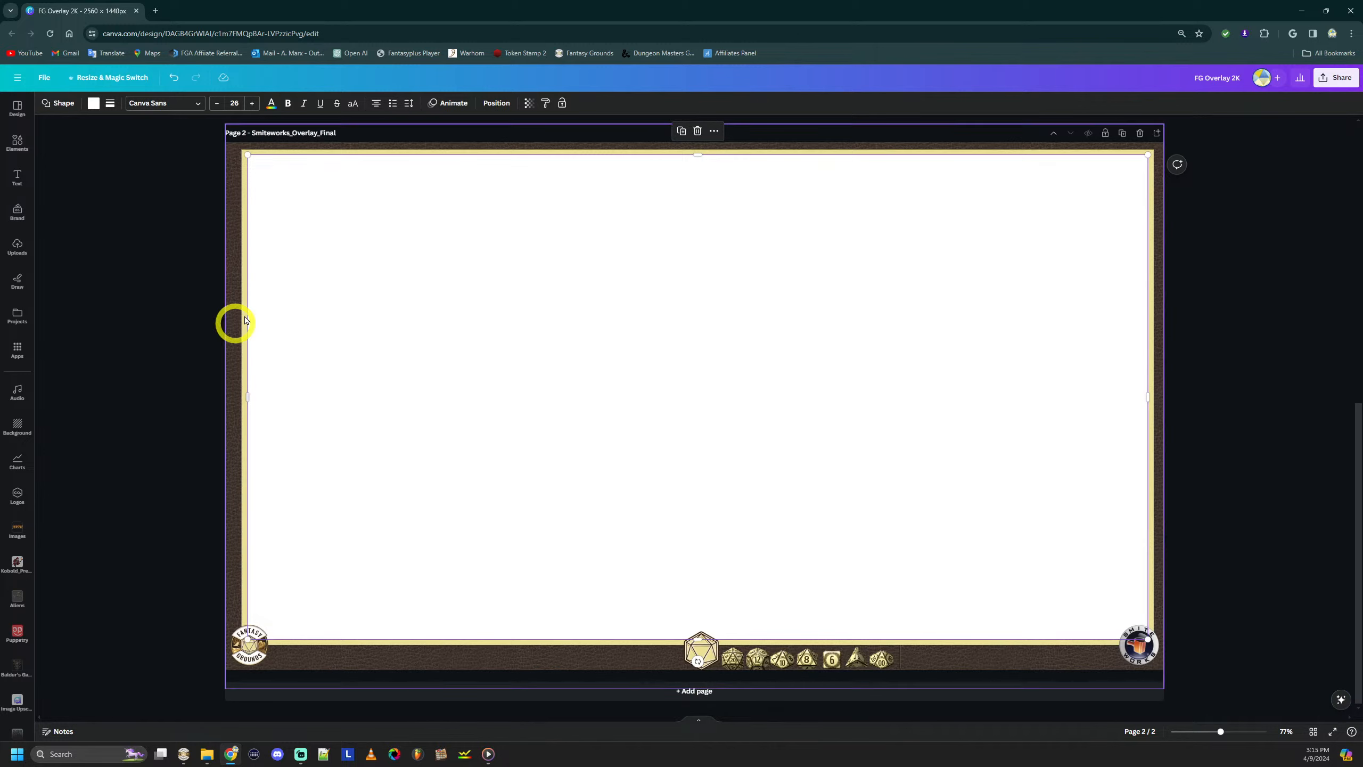
{"action": "scroll", "coordinate": [511, 372], "scroll_direction": "up", "scroll_amount": 9}
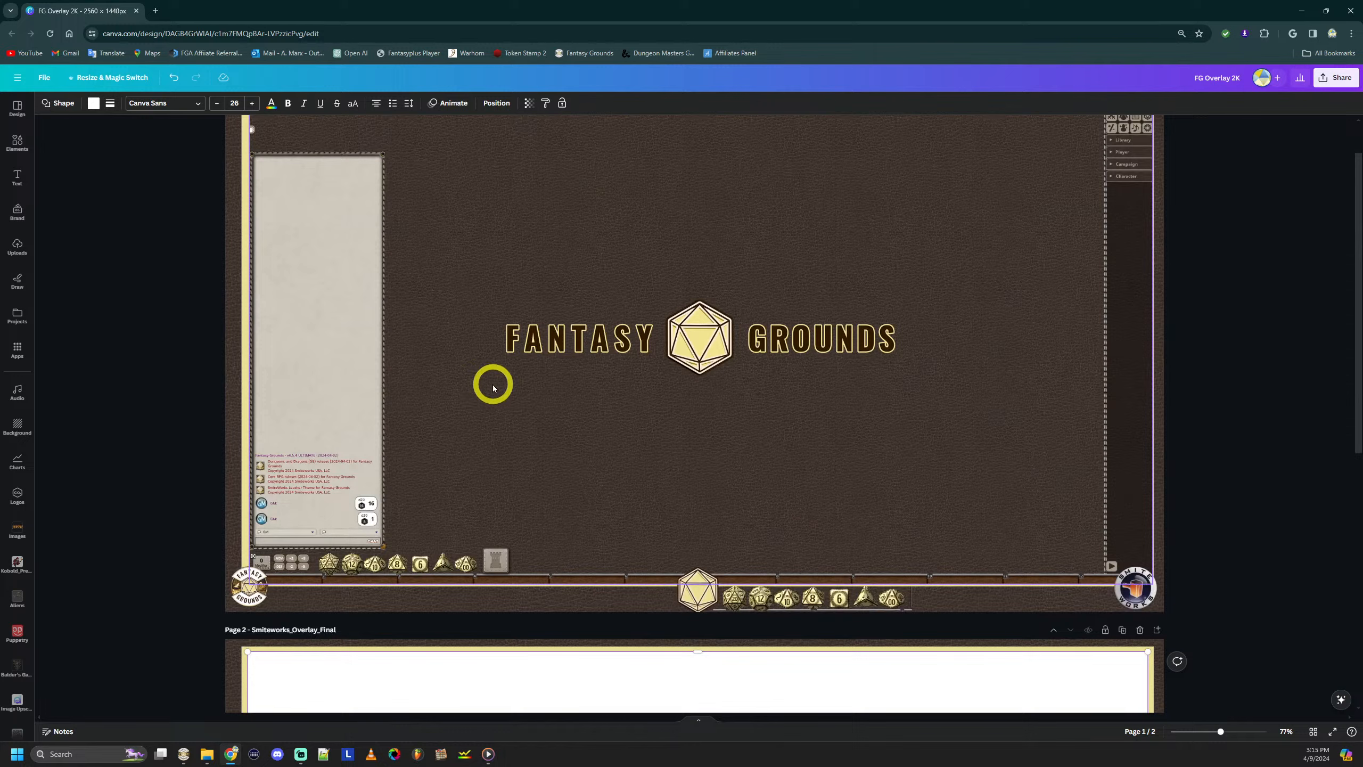
{"action": "scroll", "coordinate": [512, 388], "scroll_direction": "up", "scroll_amount": 1}
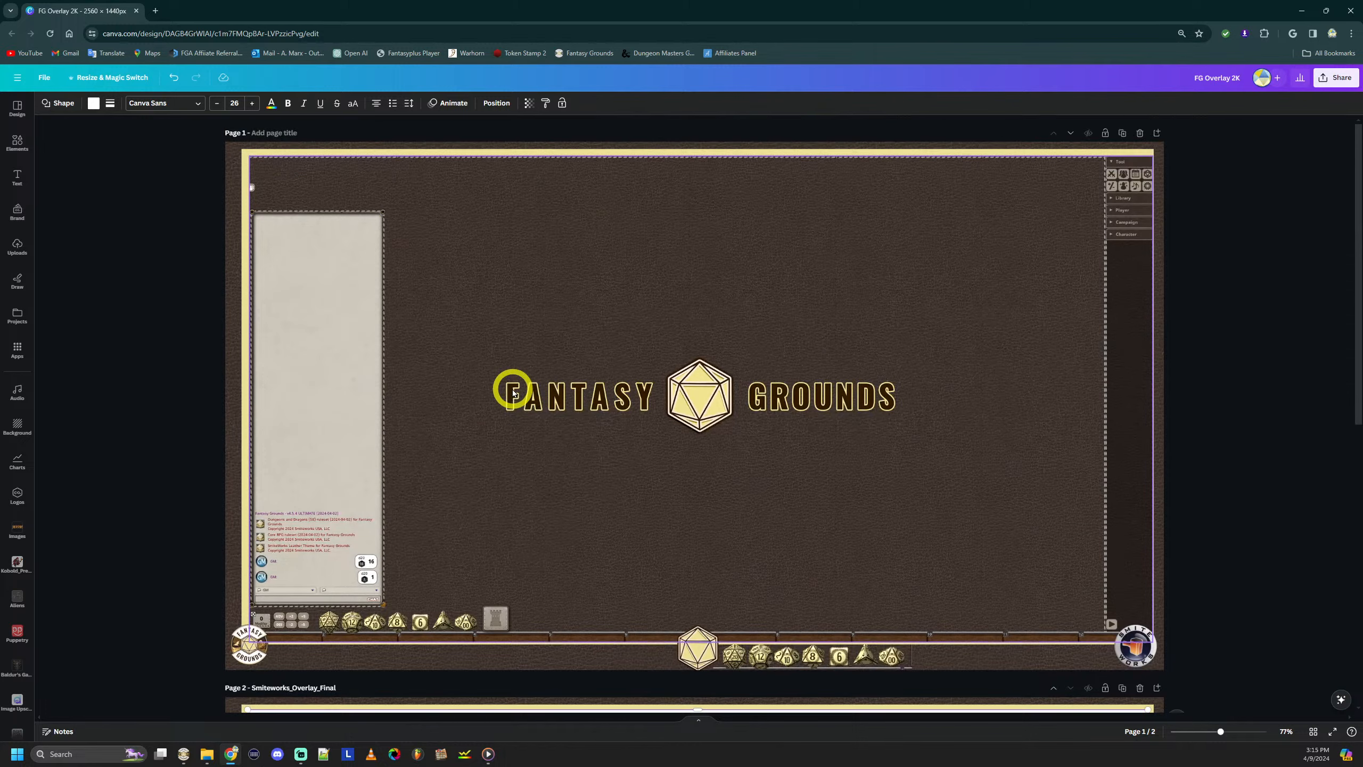
{"action": "scroll", "coordinate": [512, 388], "scroll_direction": "down", "scroll_amount": 1}
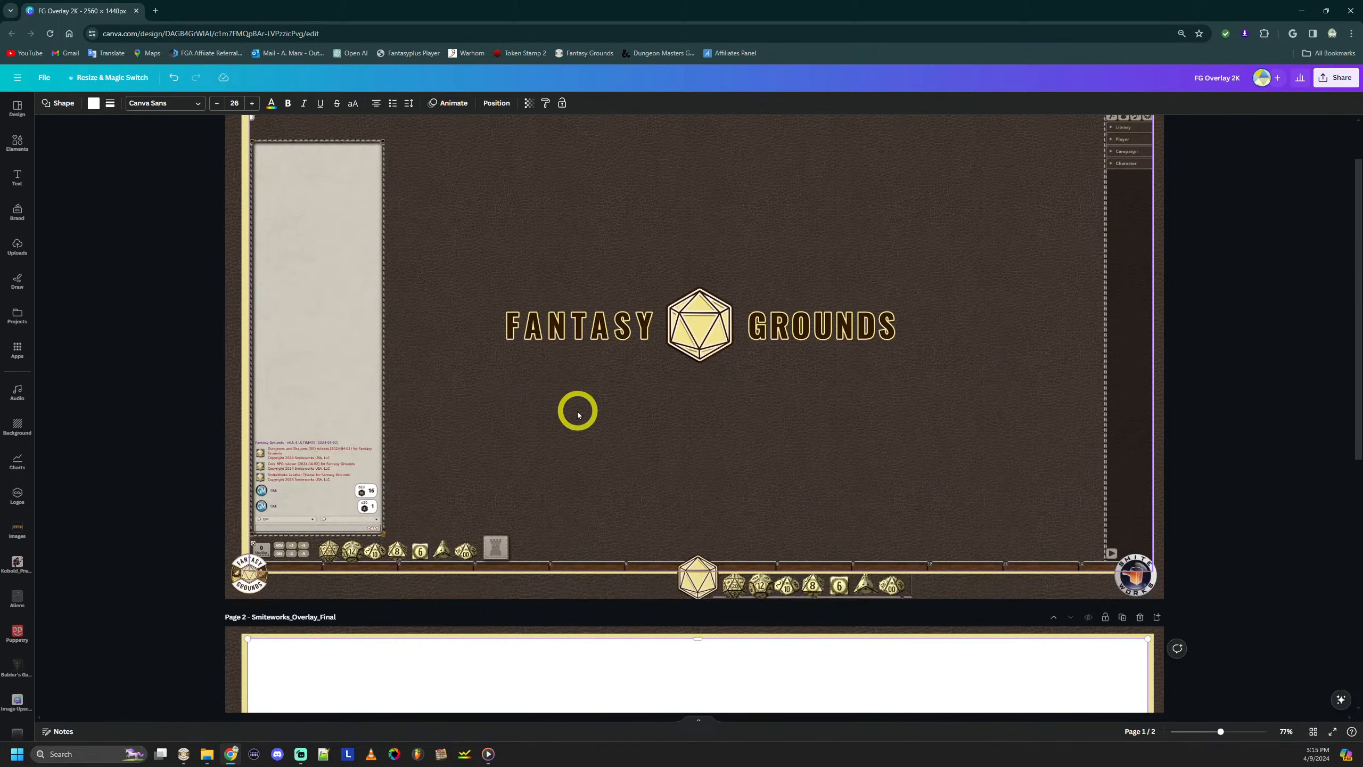
{"action": "scroll", "coordinate": [574, 408], "scroll_direction": "down", "scroll_amount": 8}
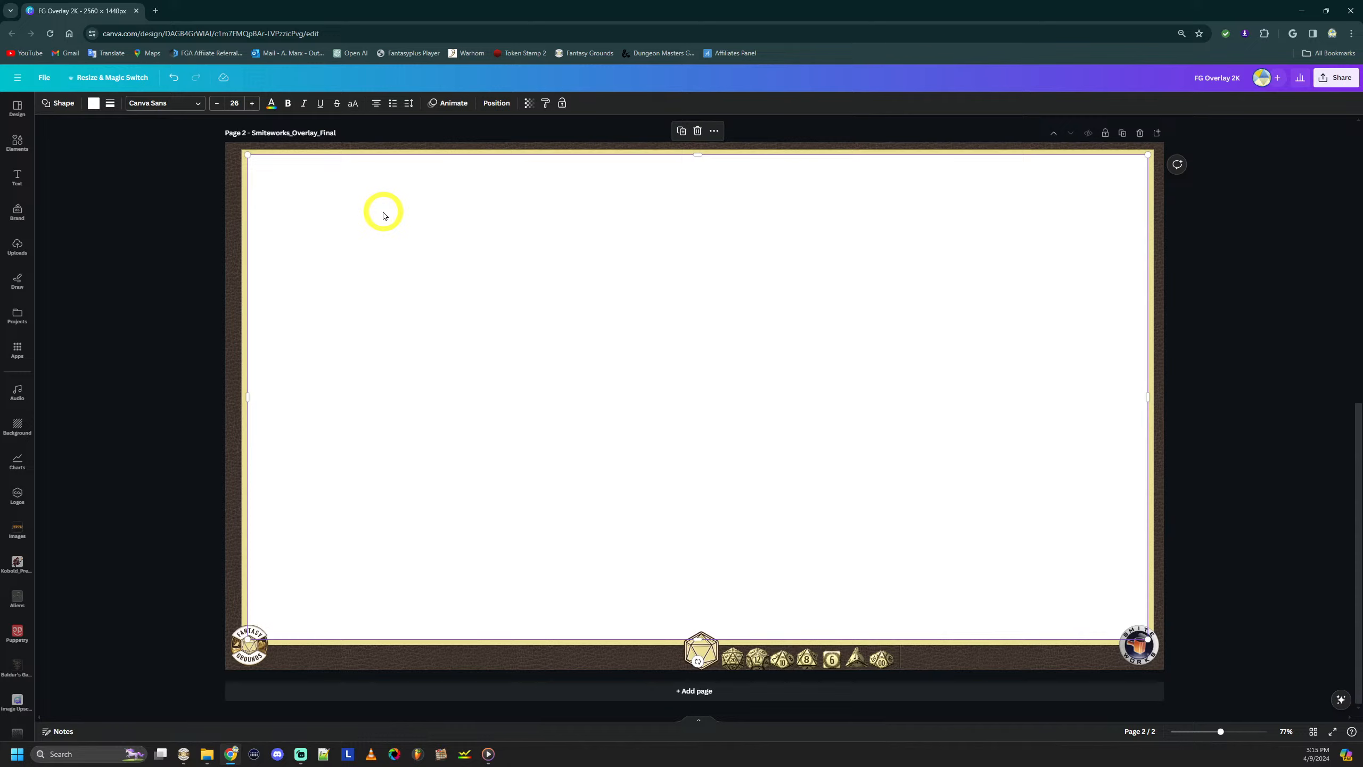
Shift the large d20 emblem and the row of dice slightly along the bottom border of page 2, centring the emblem.
{"action": "left_click", "coordinate": [251, 645]}
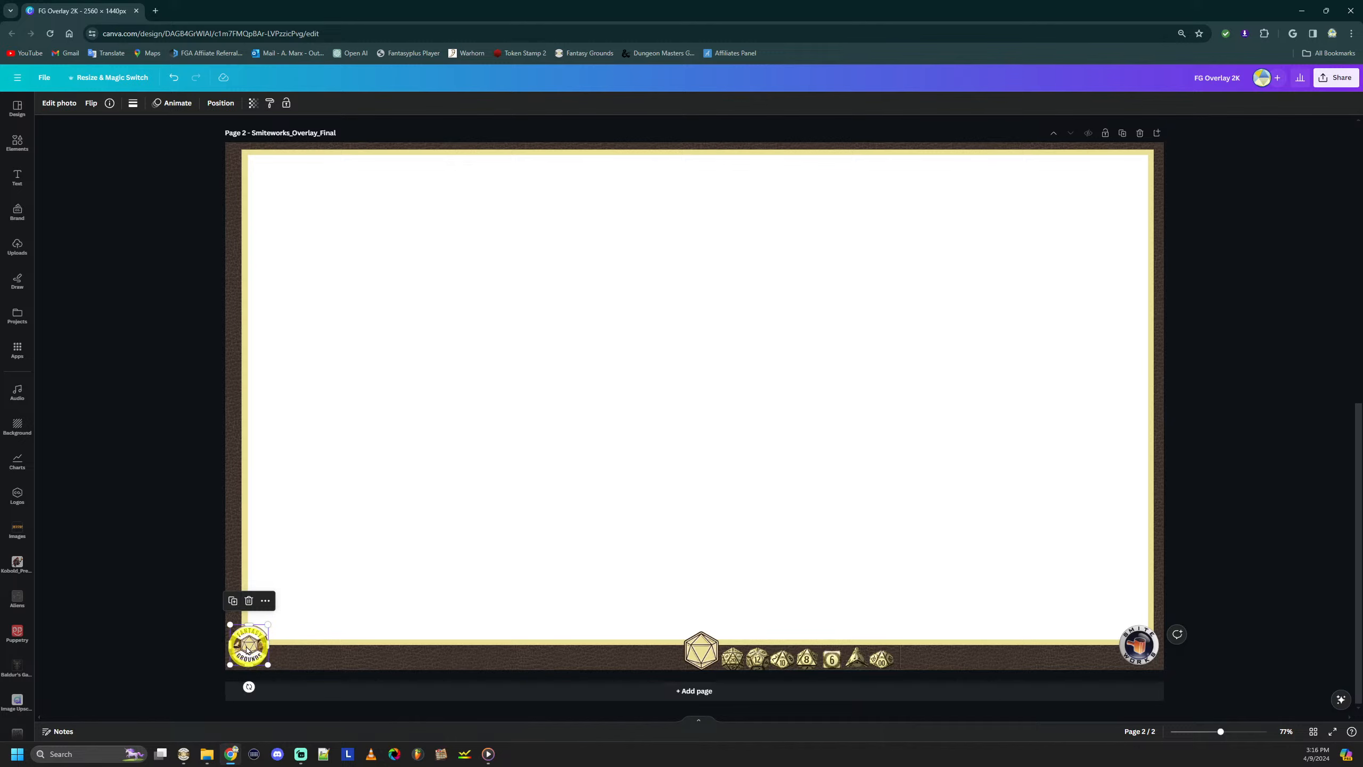
{"action": "left_click", "coordinate": [751, 653]}
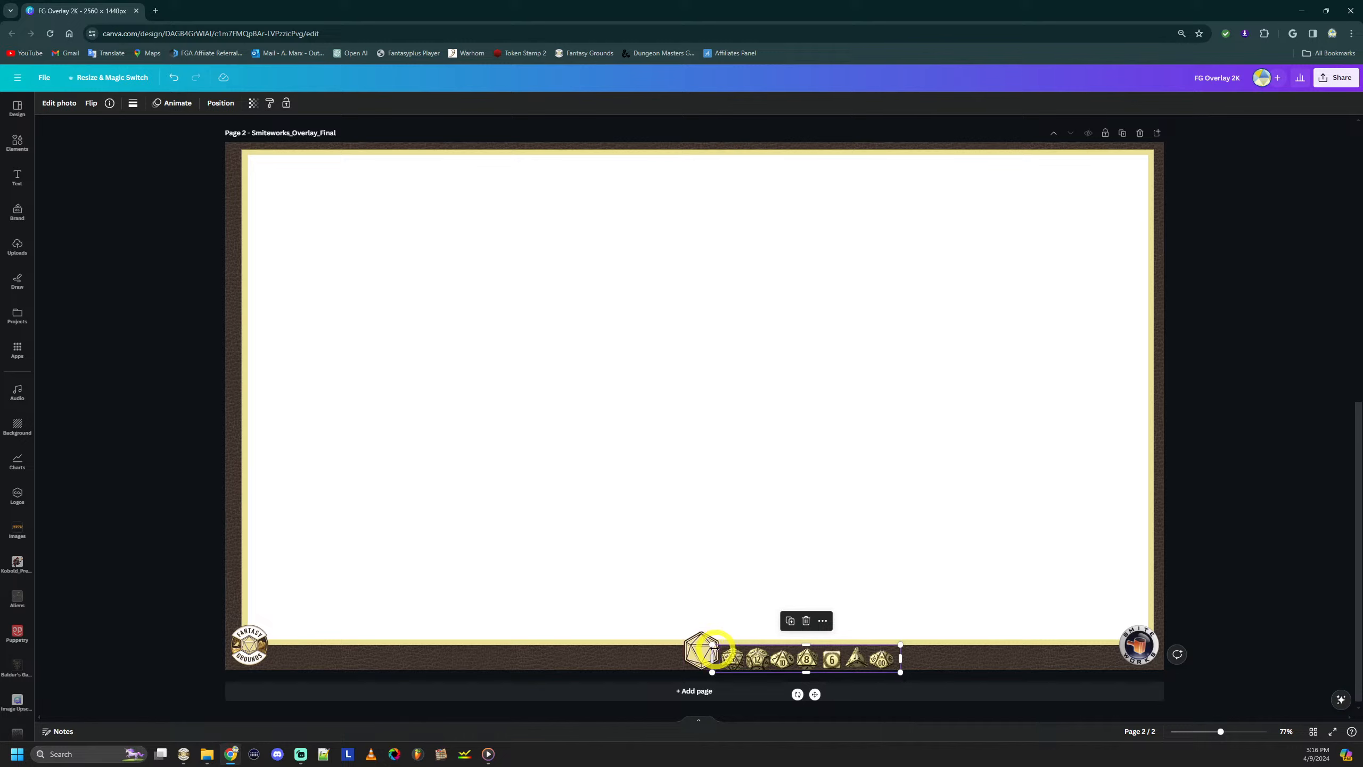
{"action": "left_click", "coordinate": [698, 651]}
{"action": "left_click", "coordinate": [698, 650]}
{"action": "left_click_drag", "start_coordinate": [700, 651], "coordinate": [754, 658]}
{"action": "left_click", "coordinate": [755, 659]}
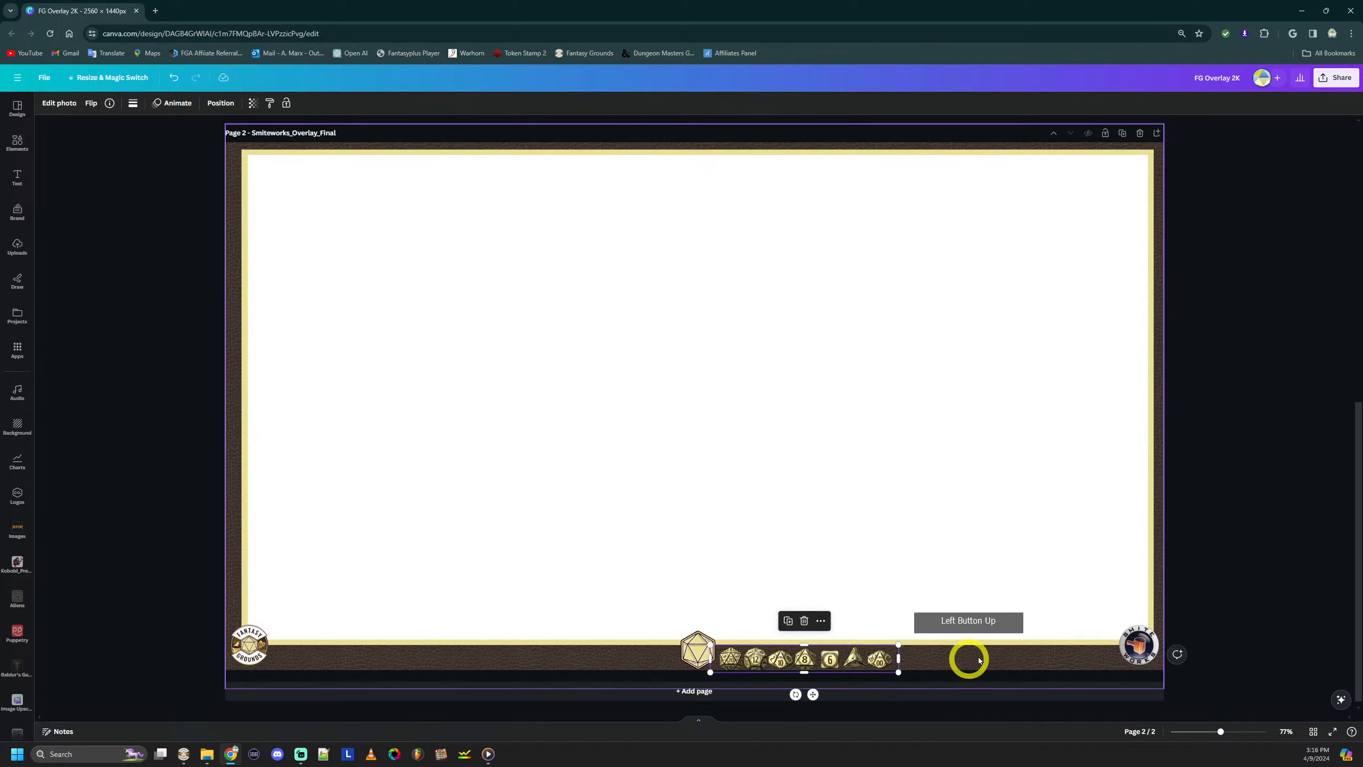
{"action": "left_click", "coordinate": [1131, 641]}
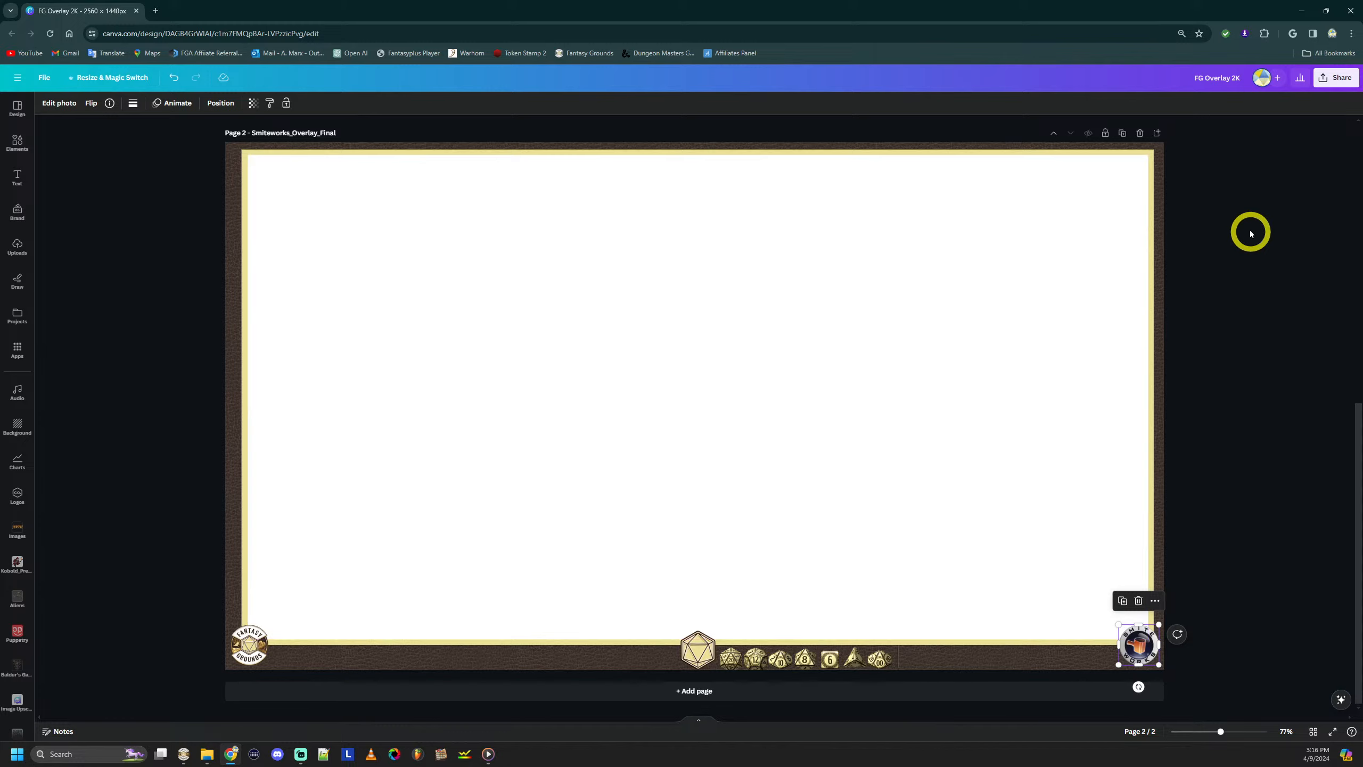
{"action": "left_click", "coordinate": [562, 189]}
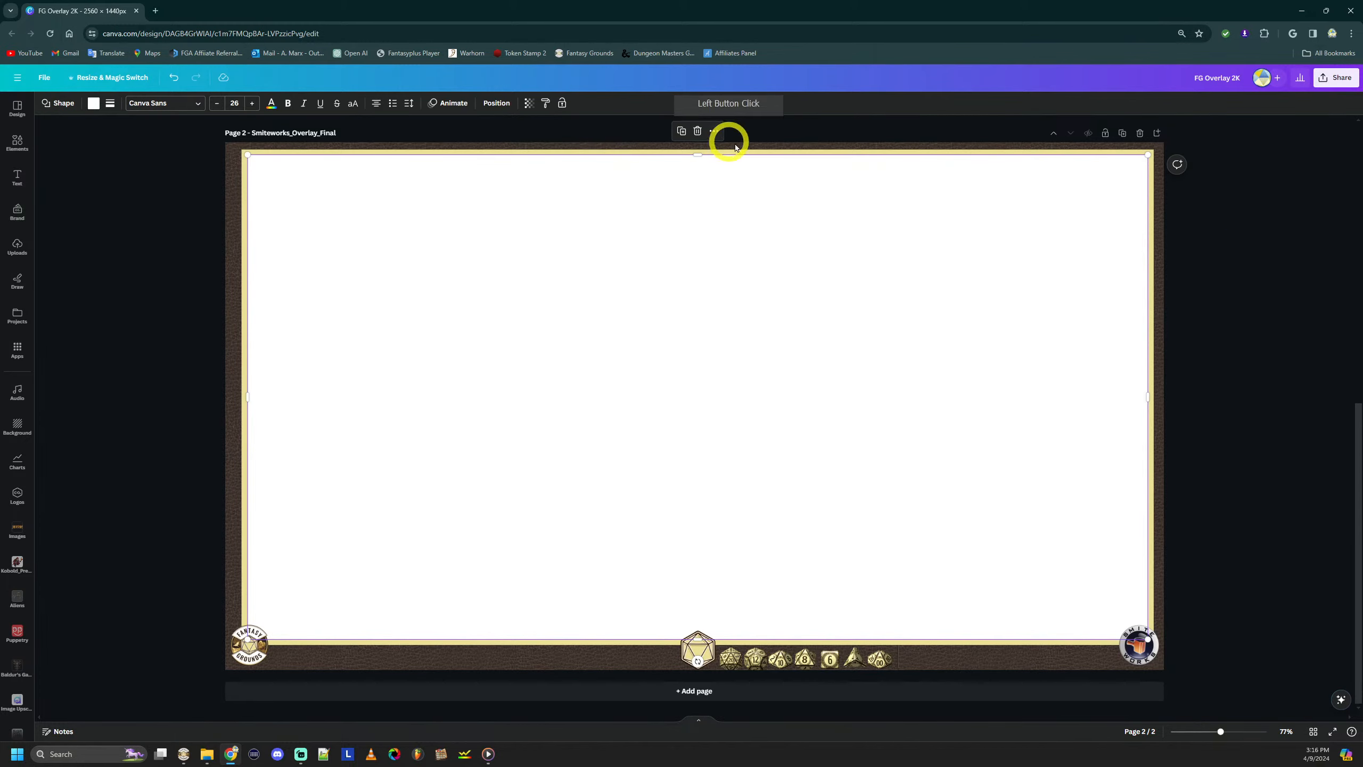
{"action": "left_click", "coordinate": [1180, 182]}
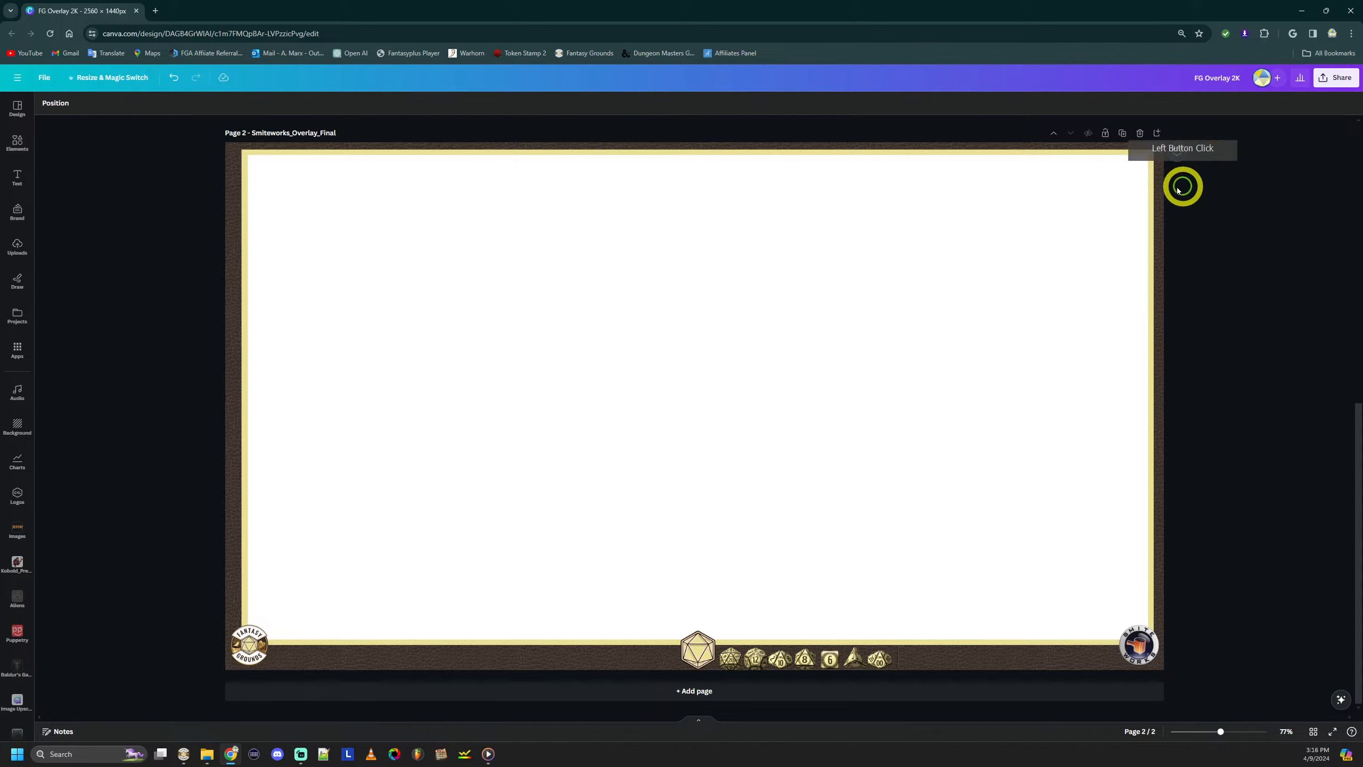
{"action": "left_click", "coordinate": [1336, 84]}
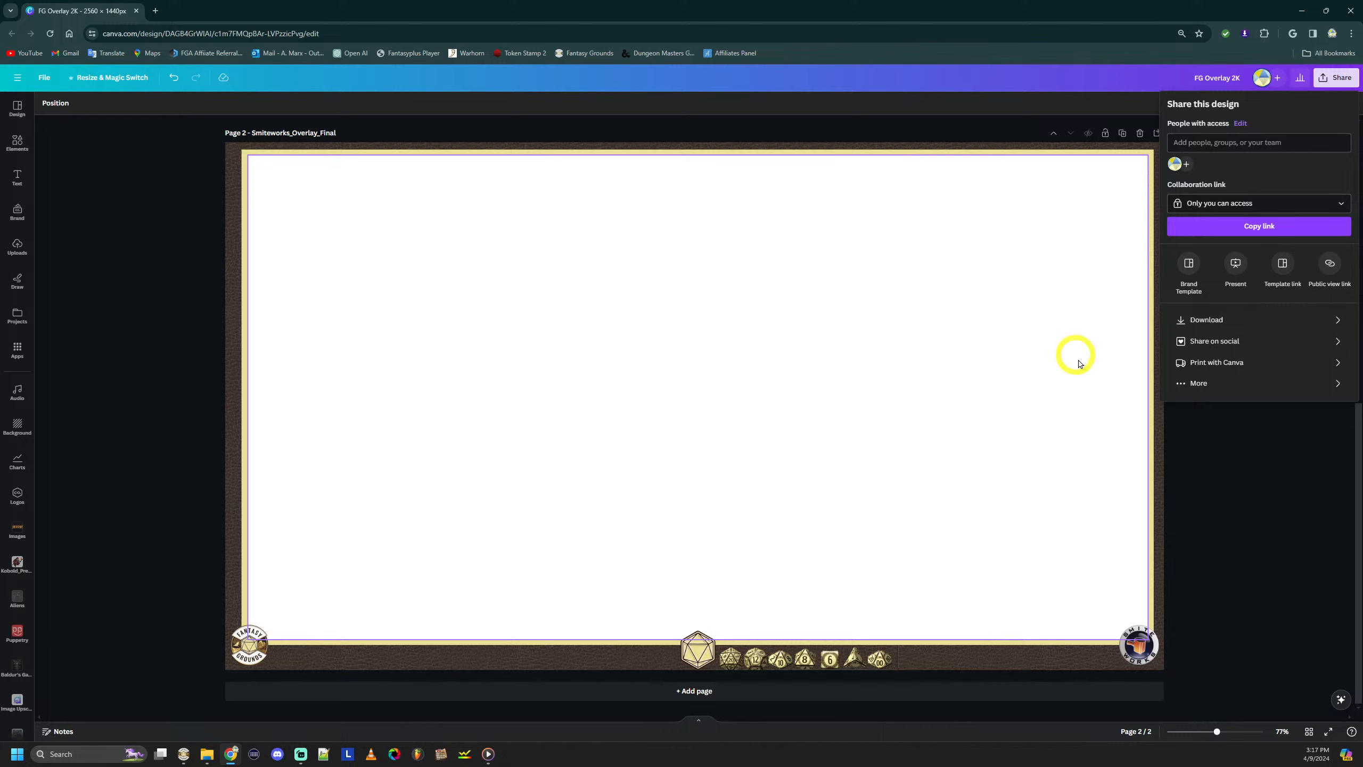
{"action": "left_click", "coordinate": [1211, 430]}
{"action": "left_click", "coordinate": [956, 328]}
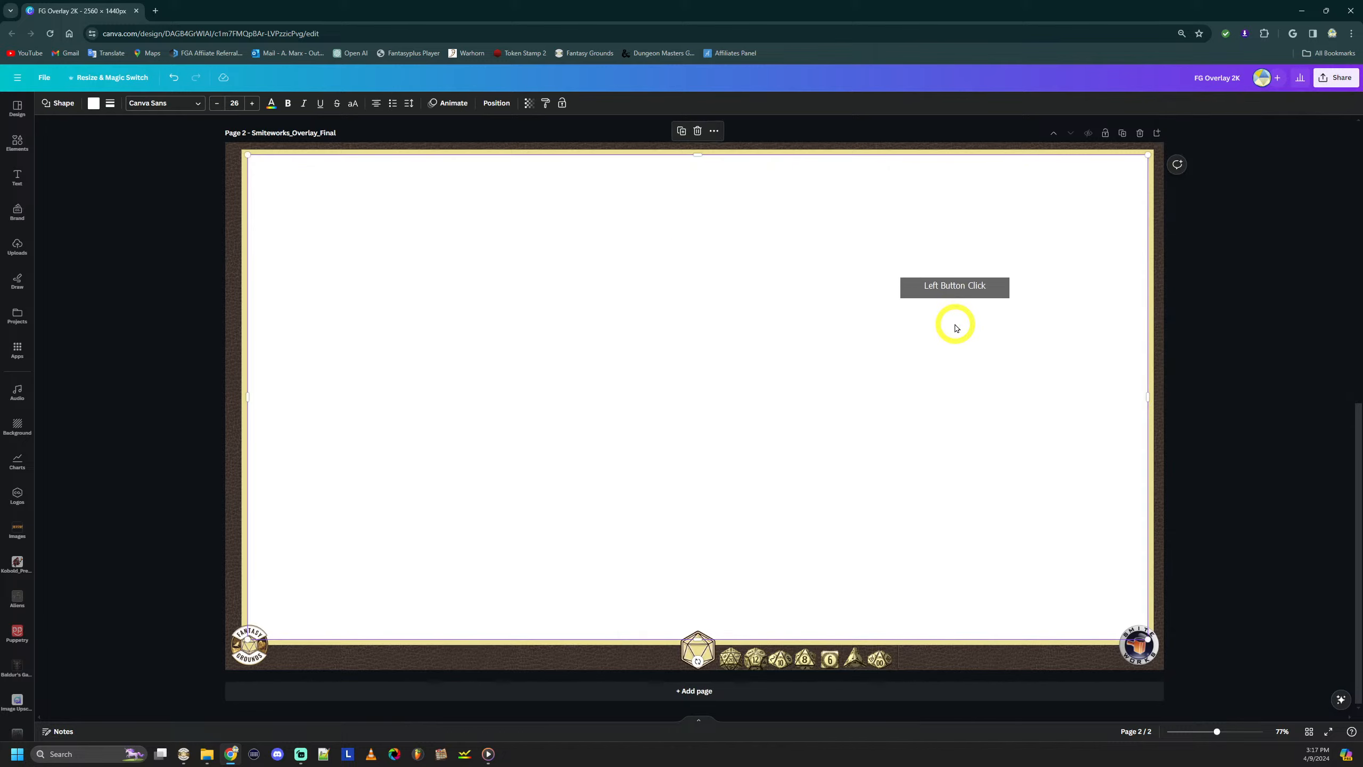
{"action": "left_click", "coordinate": [925, 174]}
Download only page 2, Smiteworks_Overlay_Final, as a PNG at 2,560 × 1,440 px.
{"action": "left_click", "coordinate": [1306, 81]}
{"action": "left_click", "coordinate": [1337, 78]}
{"action": "left_click", "coordinate": [815, 243]}
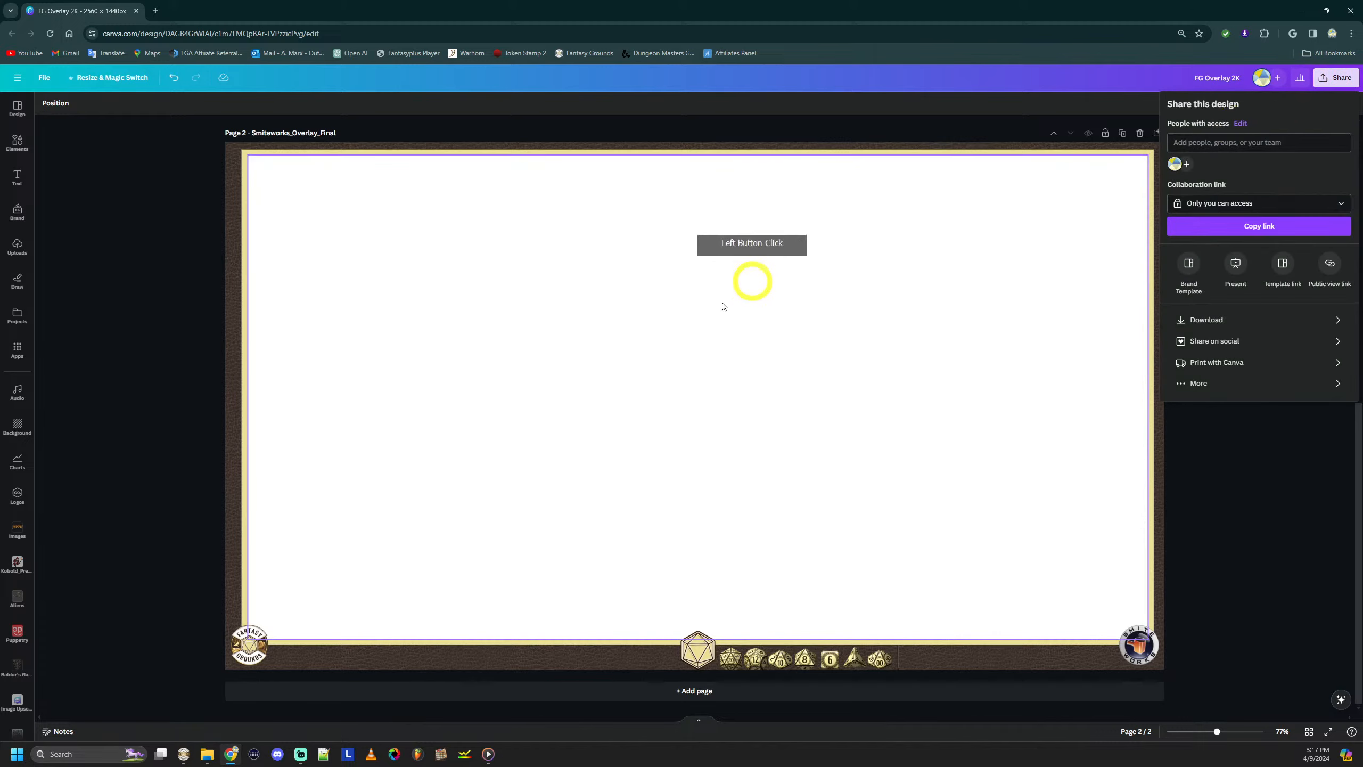
{"action": "scroll", "coordinate": [642, 343], "scroll_direction": "up", "scroll_amount": 4}
{"action": "scroll", "coordinate": [642, 343], "scroll_direction": "up", "scroll_amount": 5}
{"action": "scroll", "coordinate": [642, 344], "scroll_direction": "down", "scroll_amount": 8}
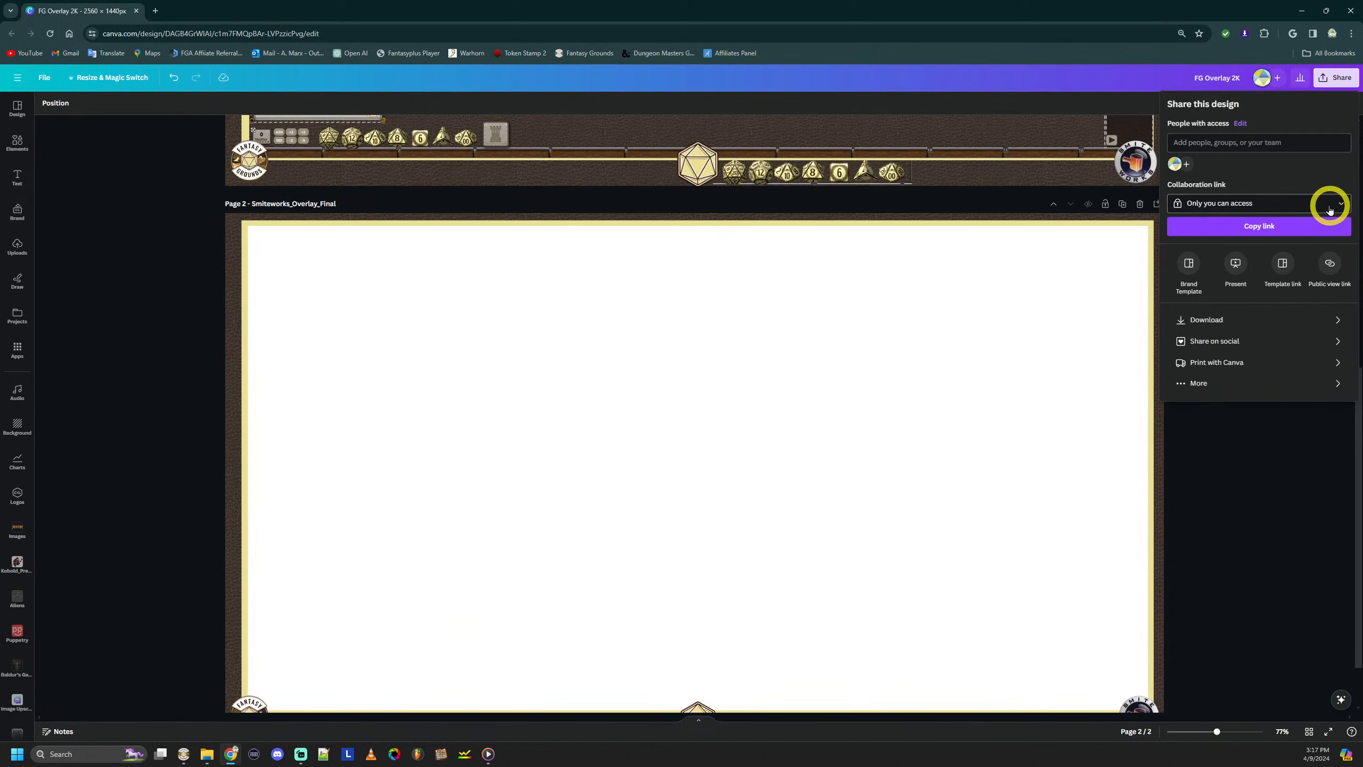
{"action": "left_click", "coordinate": [1229, 319]}
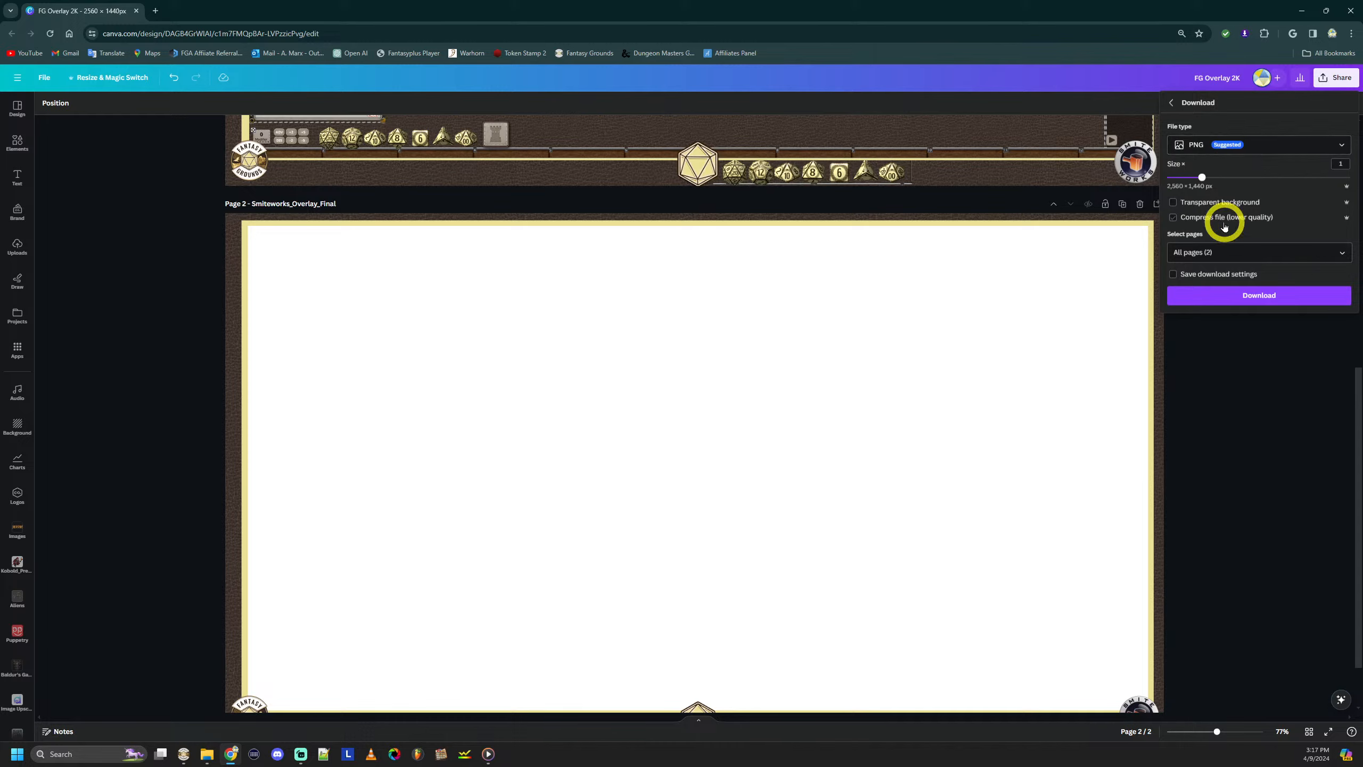
{"action": "left_click", "coordinate": [1317, 258]}
{"action": "left_click", "coordinate": [1342, 279]}
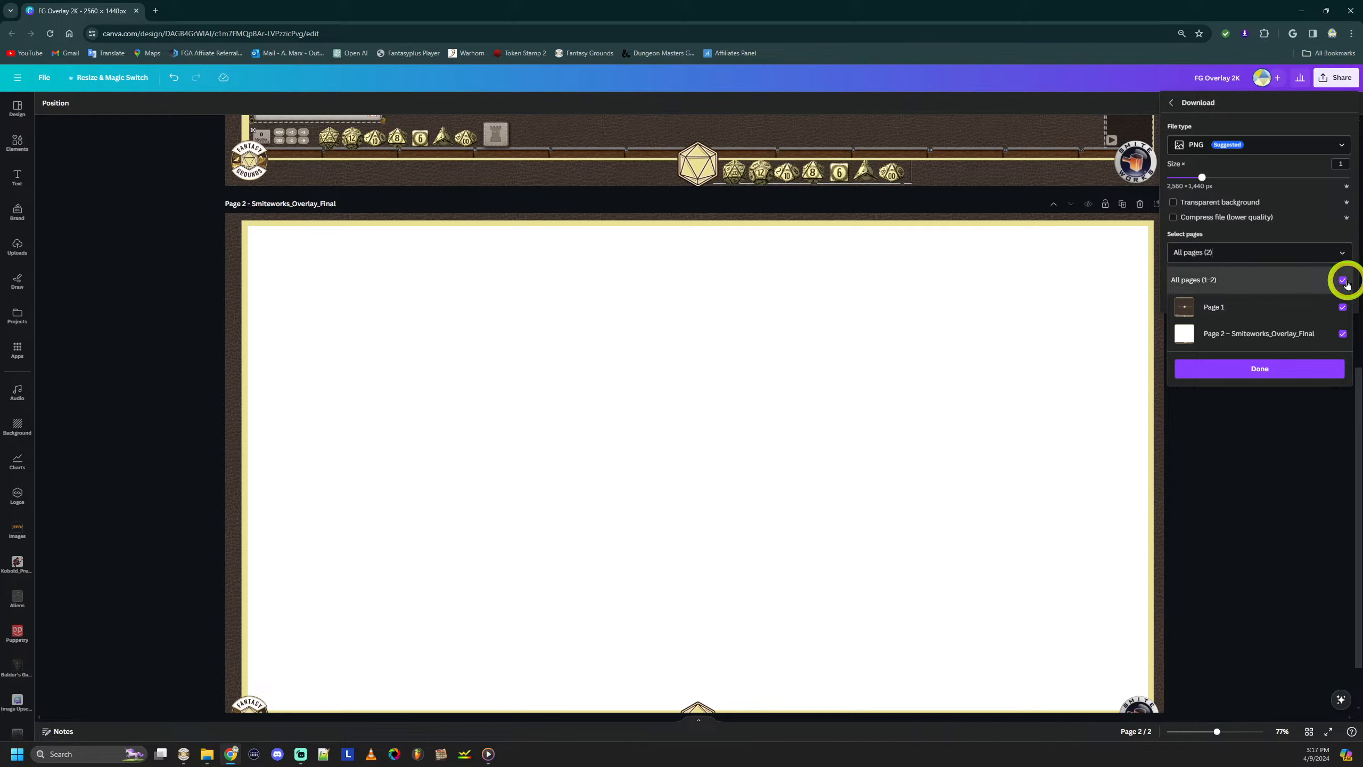
{"action": "left_click", "coordinate": [1343, 333]}
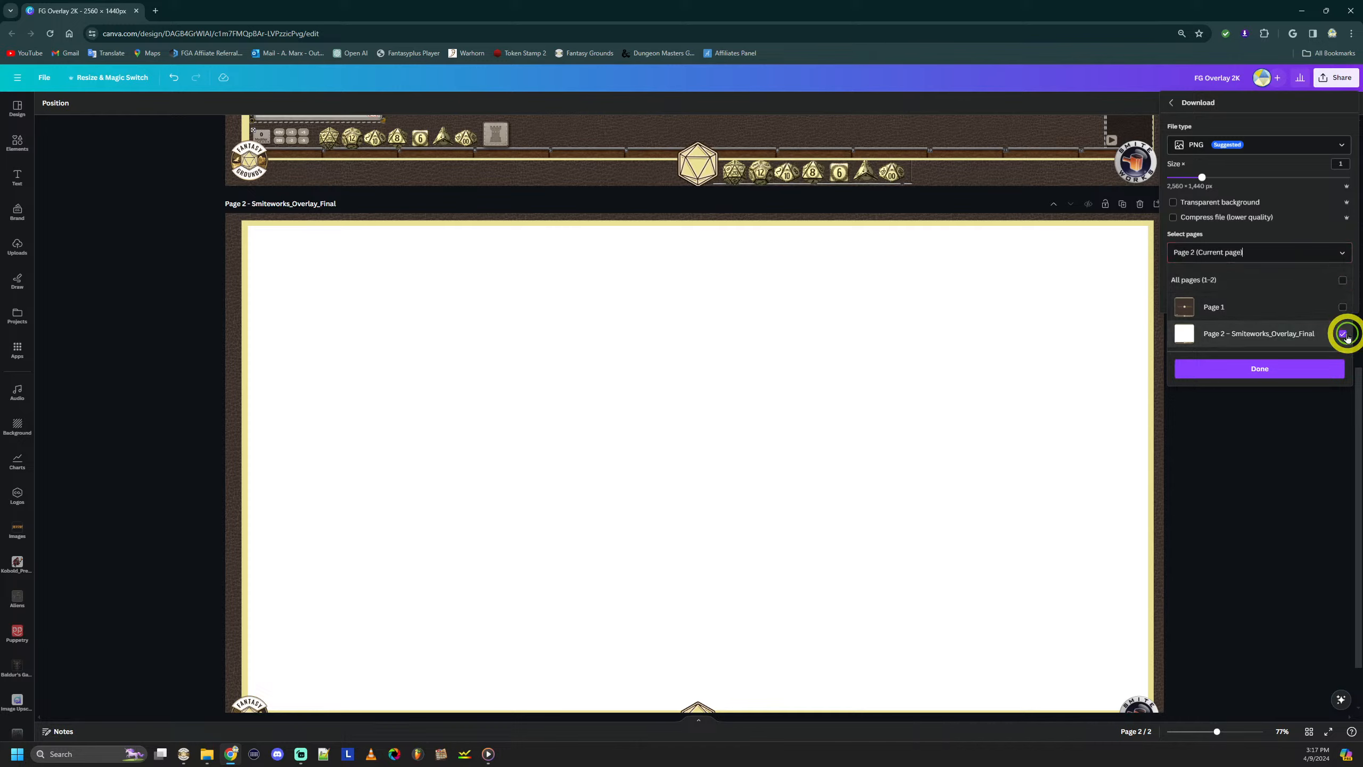
{"action": "left_click", "coordinate": [1297, 377]}
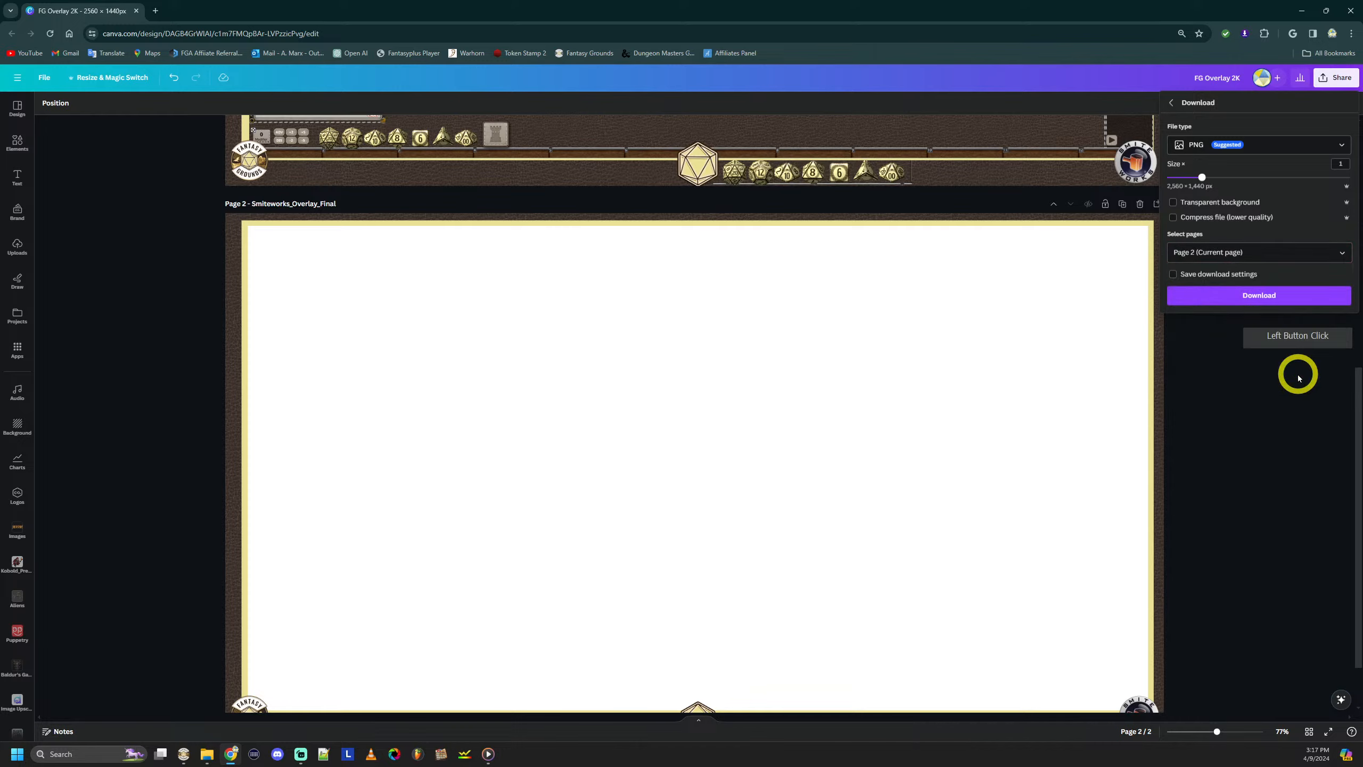
{"action": "left_click", "coordinate": [1259, 296]}
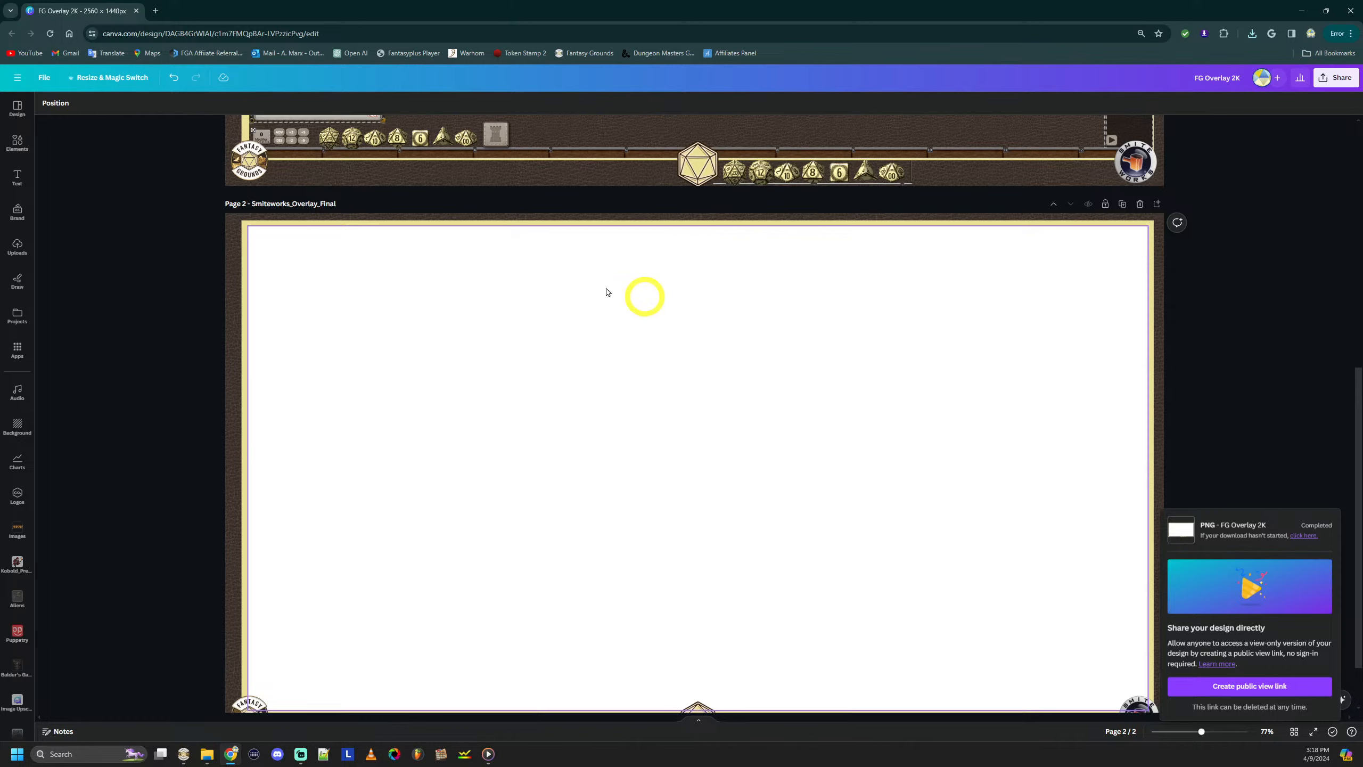
Look over both overlay pages once more and close the FG Overlay 2K design.
{"action": "scroll", "coordinate": [499, 290], "scroll_direction": "up", "scroll_amount": 5}
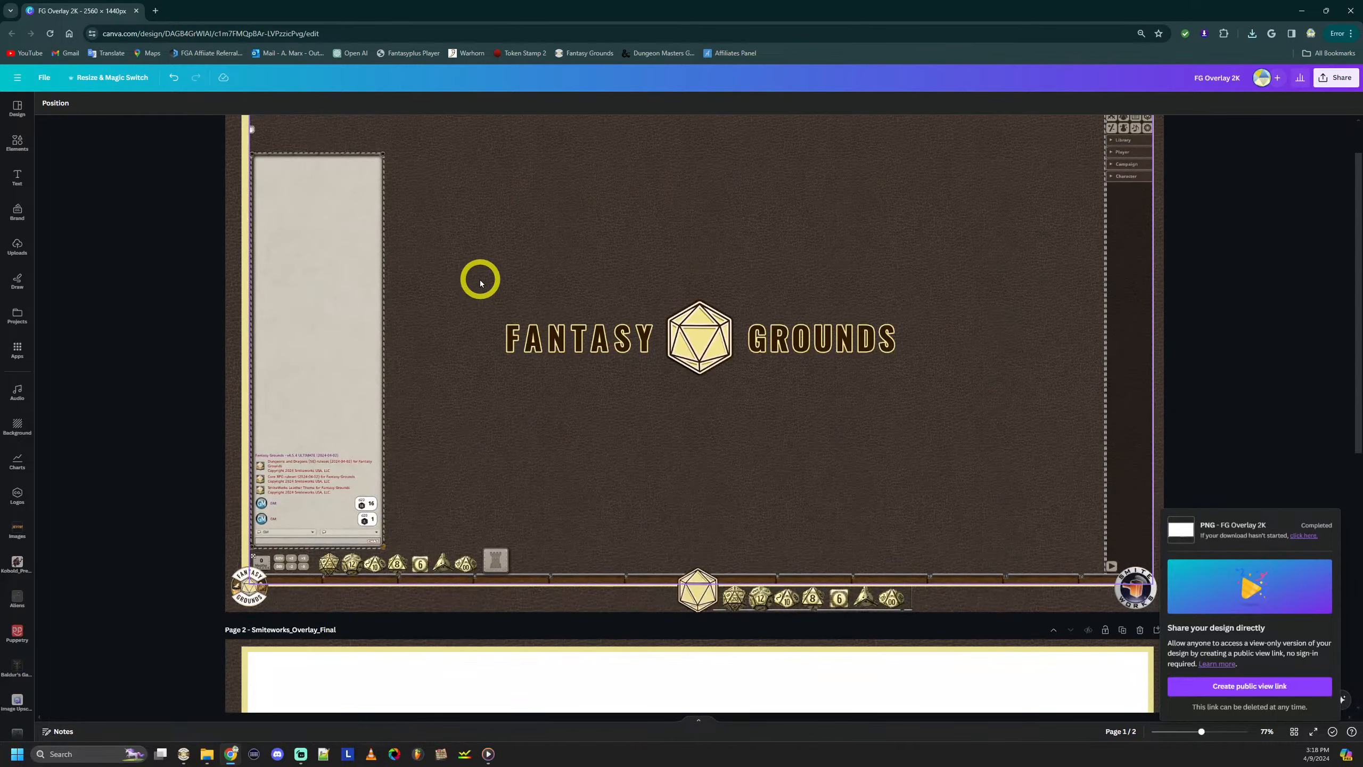
{"action": "scroll", "coordinate": [480, 282], "scroll_direction": "down", "scroll_amount": 2}
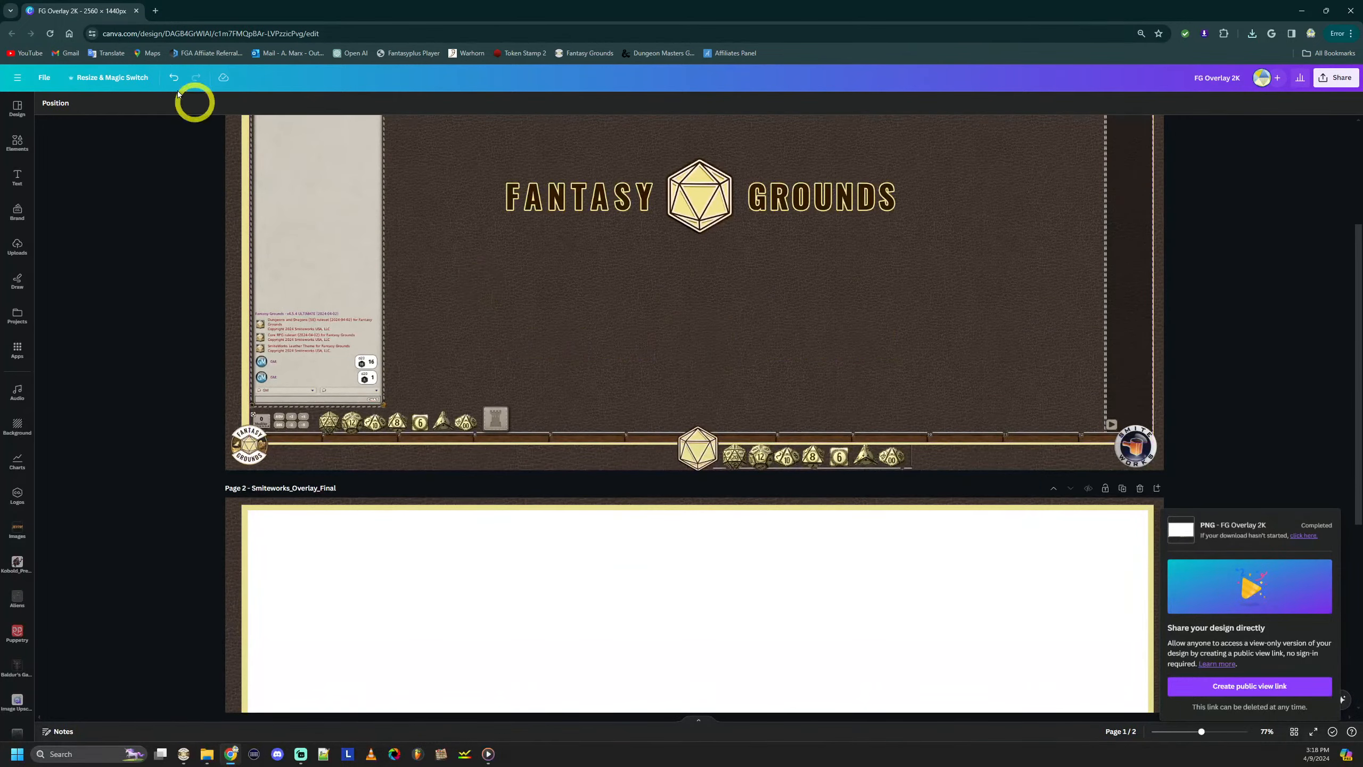
{"action": "left_click", "coordinate": [136, 12]}
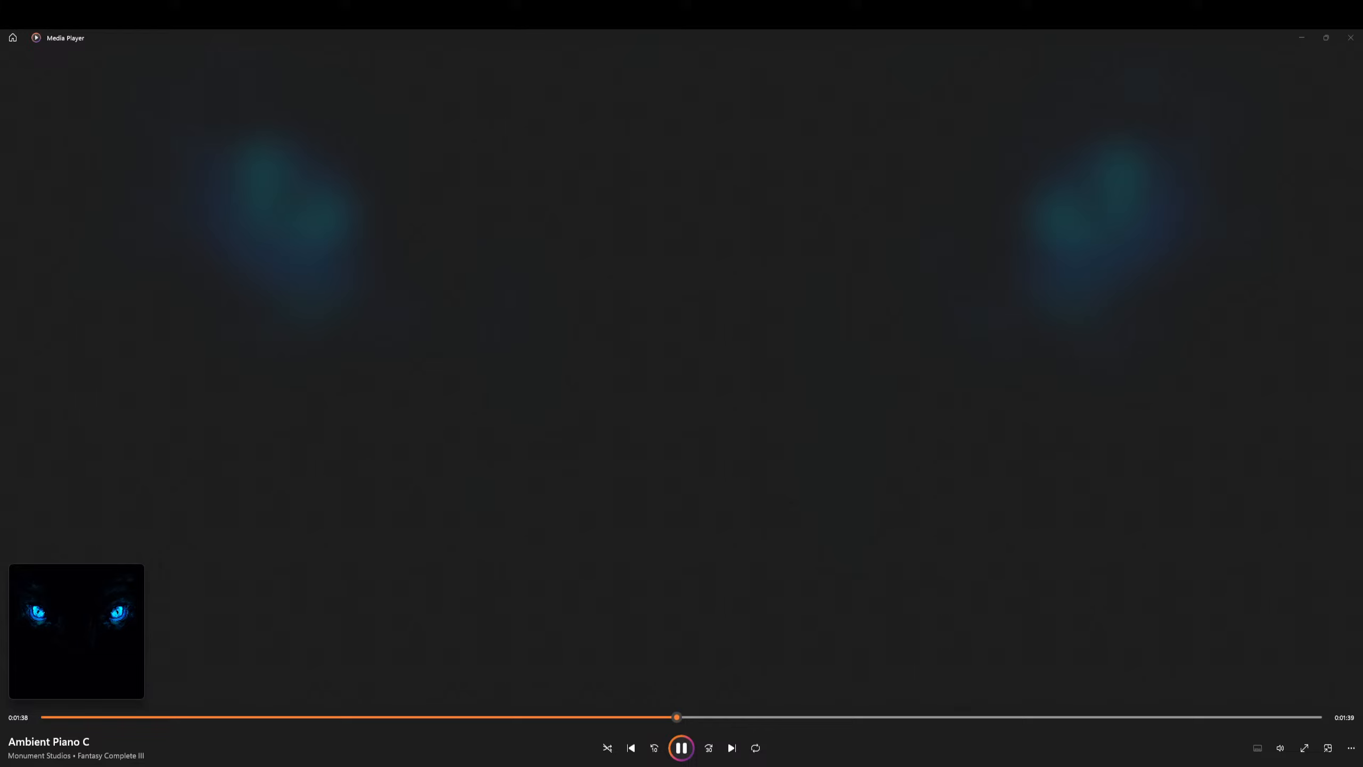
Bring Streamlabs Desktop onto this display at full size and shrink its Display Capture source within the preview canvas.
{"action": "left_click_drag", "start_coordinate": [0, 70], "coordinate": [724, 116]}
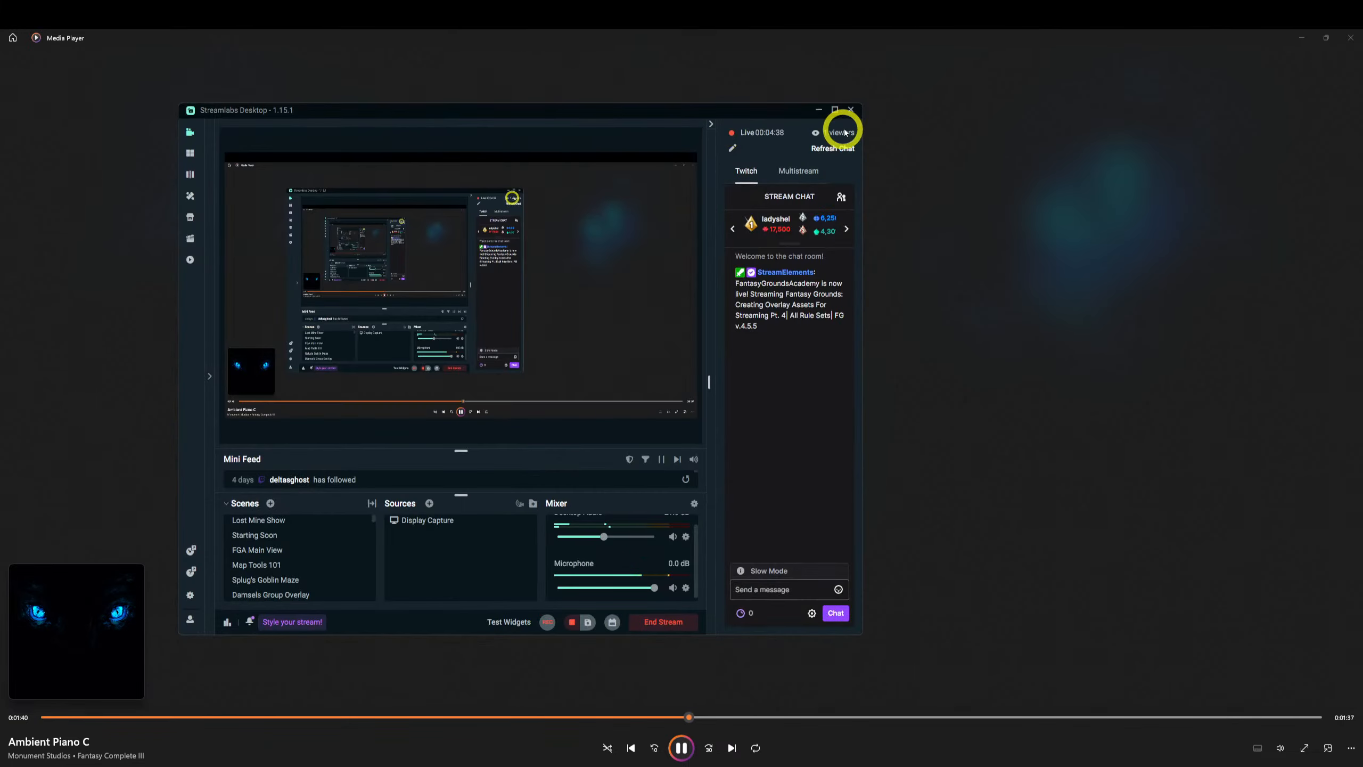
{"action": "left_click", "coordinate": [834, 111]}
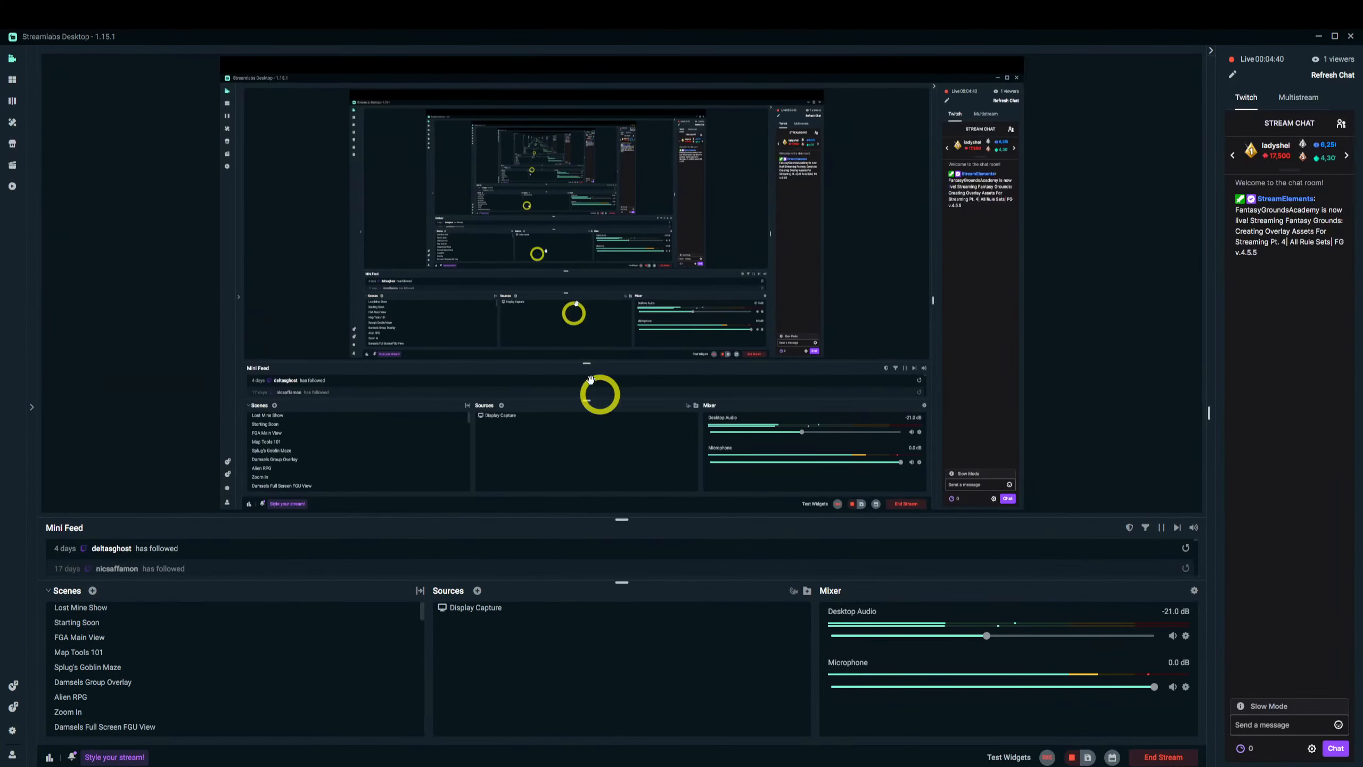
{"action": "left_click", "coordinate": [492, 614]}
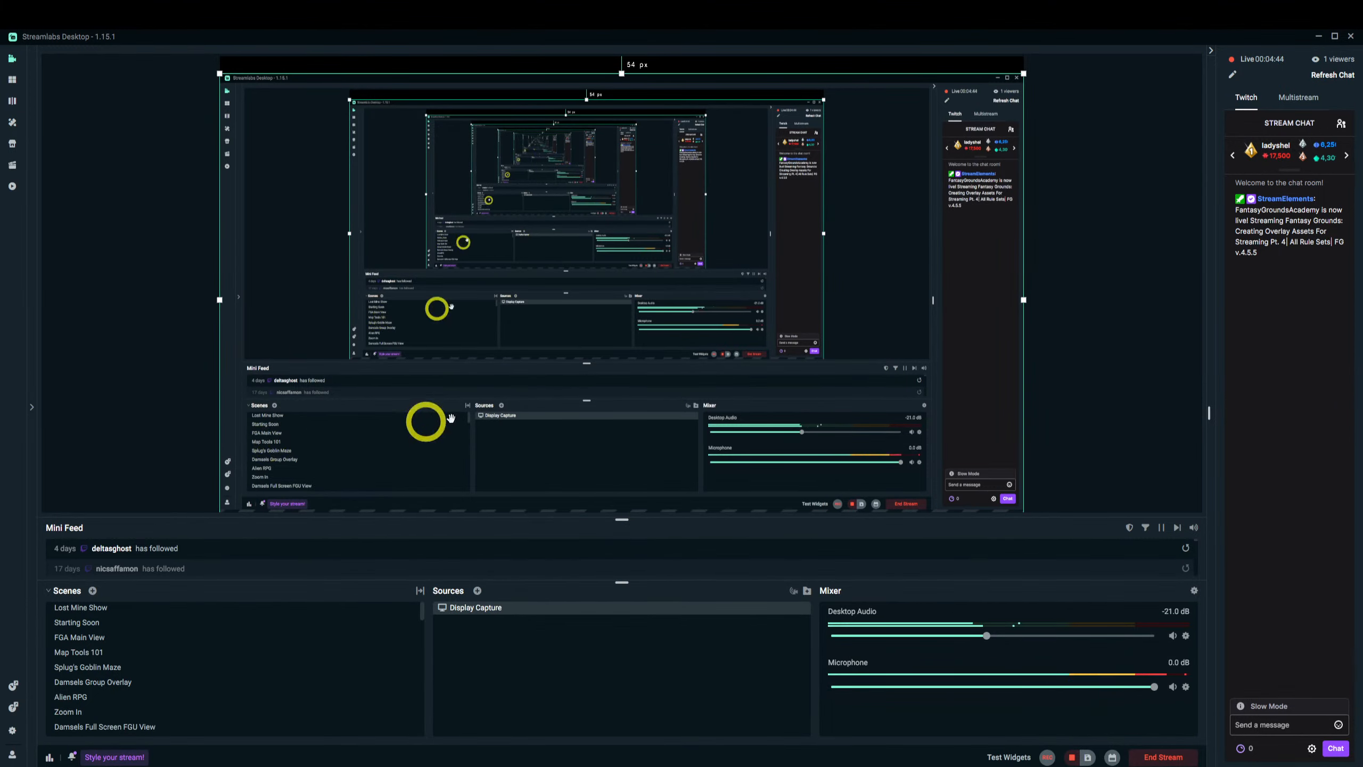
{"action": "mouse_move", "coordinate": [779, 613]}
{"action": "left_click_drag", "start_coordinate": [793, 456], "coordinate": [569, 410]}
{"action": "left_click_drag", "start_coordinate": [799, 478], "coordinate": [684, 309]}
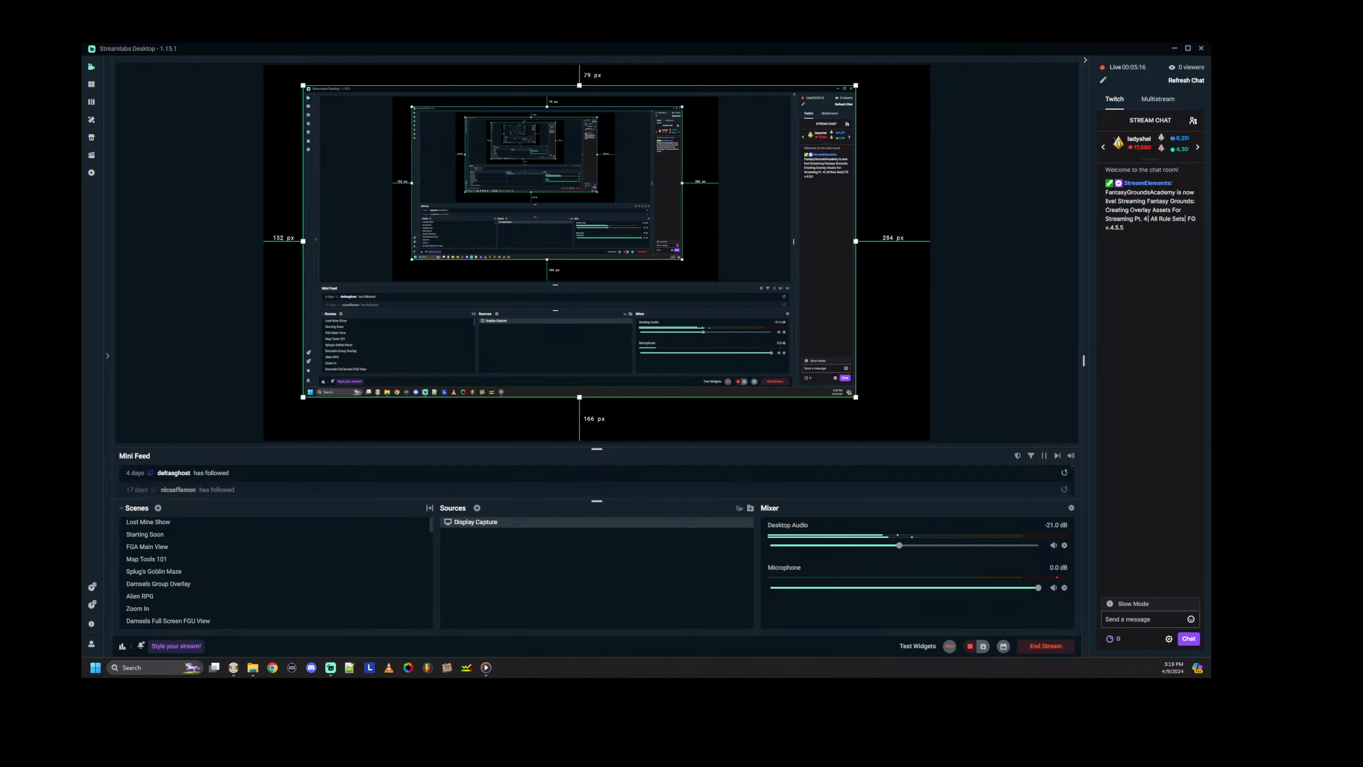
Switch to File Explorer and open the Downloads folder on New Volume (D:).
{"action": "key", "text": "alt+Tab"}
{"action": "left_click", "coordinate": [662, 277]}
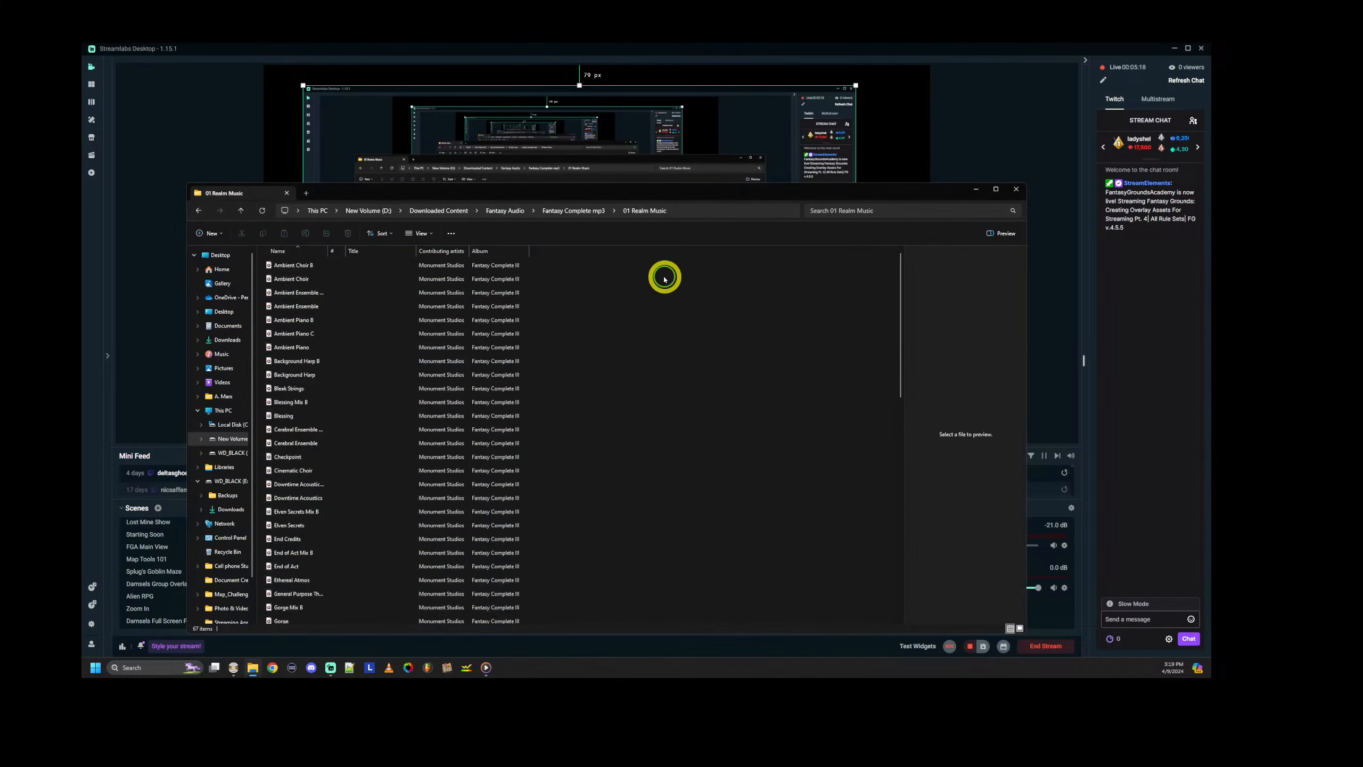
{"action": "left_click", "coordinate": [240, 278]}
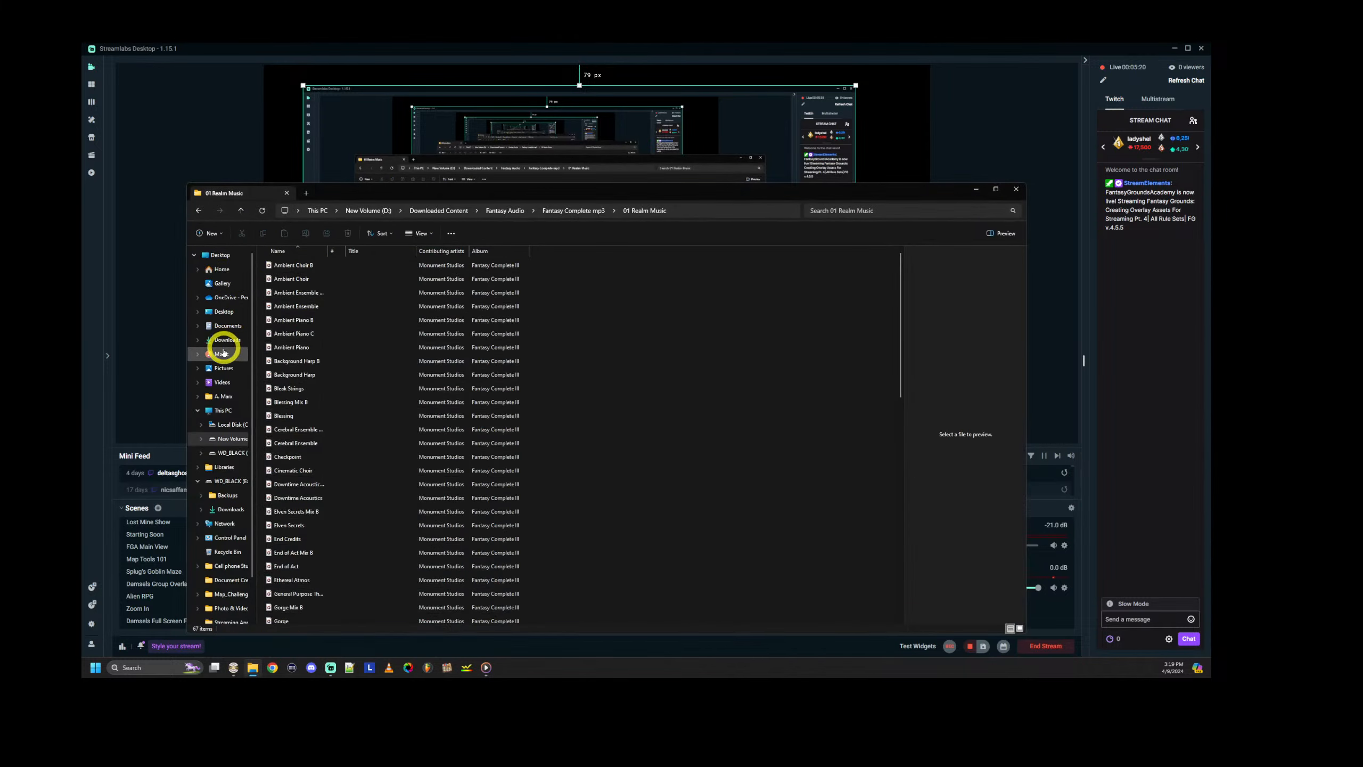
{"action": "left_click", "coordinate": [233, 439]}
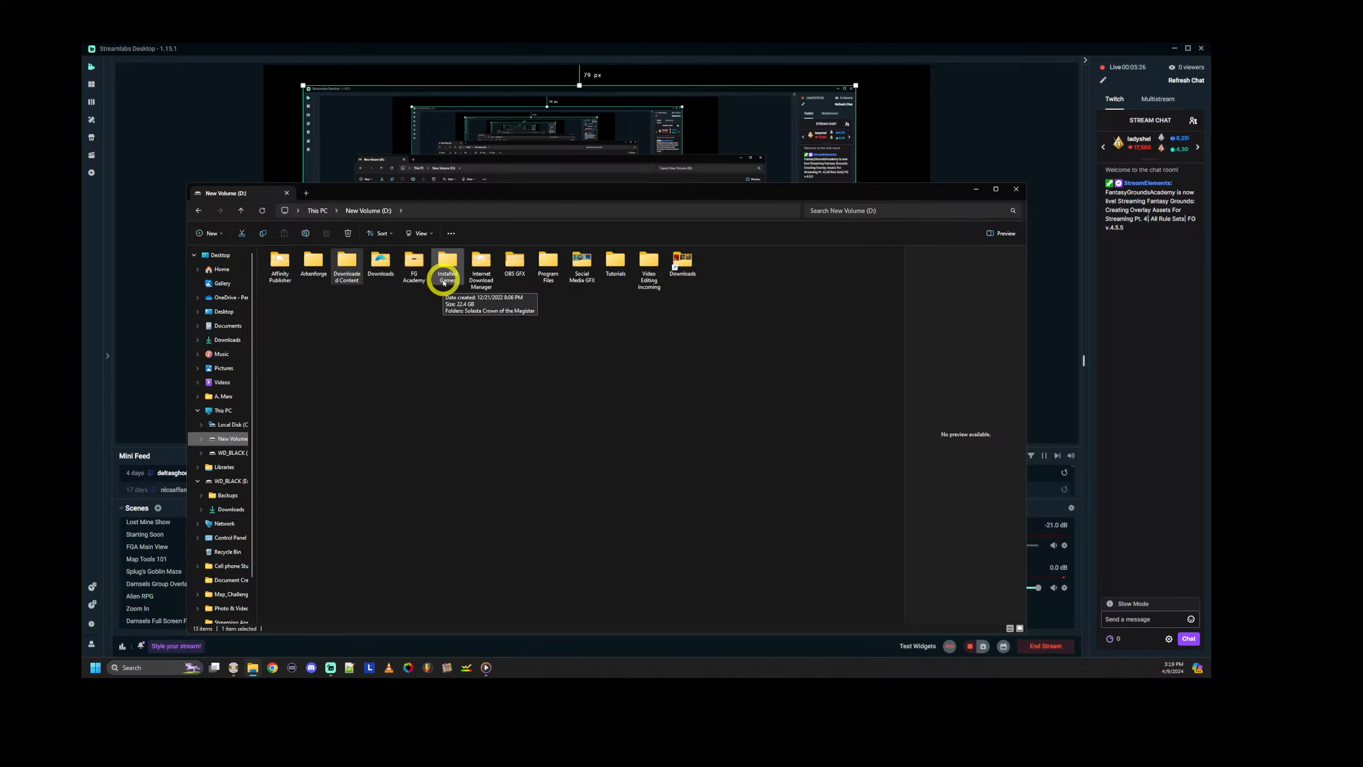
{"action": "double_click", "coordinate": [371, 267]}
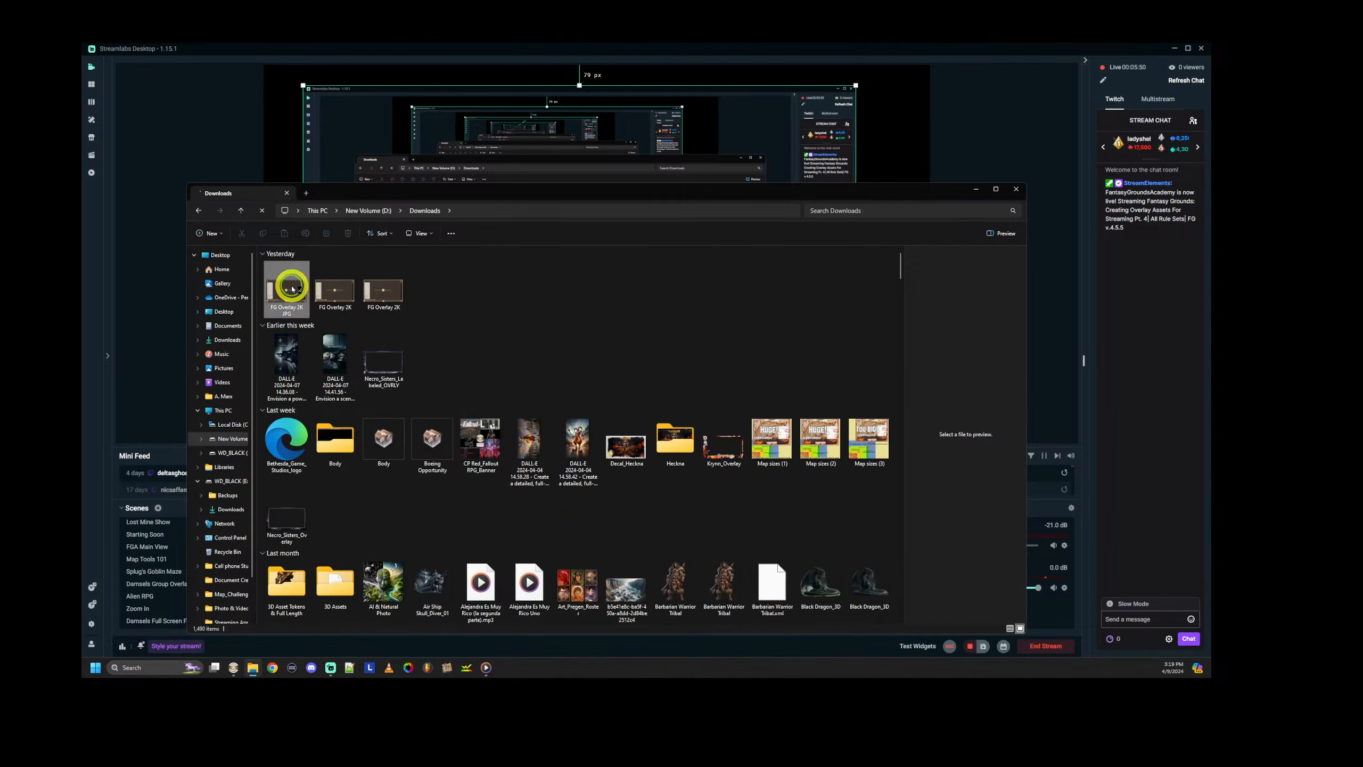
Check the three FG Overlay 2K image files listed under Yesterday in the Downloads folder.
{"action": "left_click", "coordinate": [288, 292]}
{"action": "left_click", "coordinate": [483, 302]}
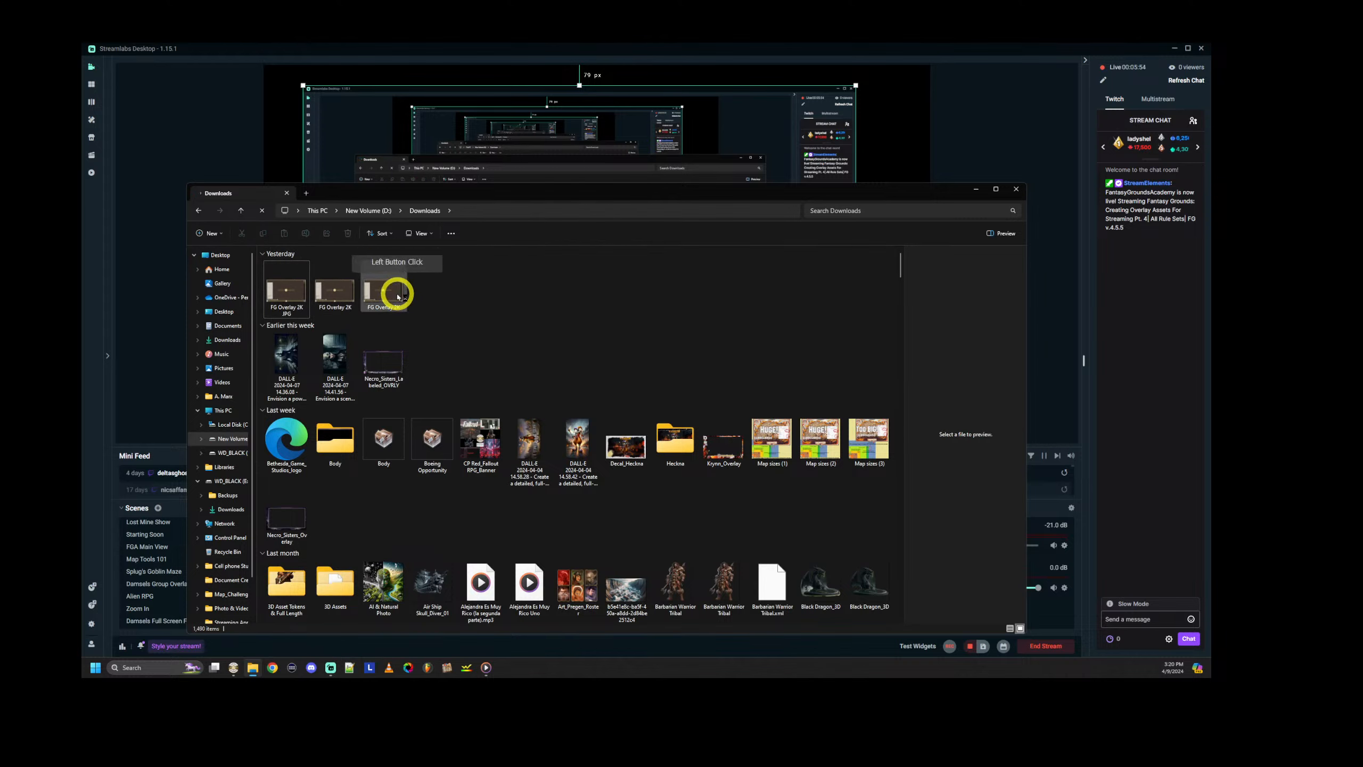
{"action": "left_click", "coordinate": [375, 290]}
{"action": "left_click", "coordinate": [335, 290]}
{"action": "left_click", "coordinate": [288, 292]}
{"action": "left_click", "coordinate": [487, 310]}
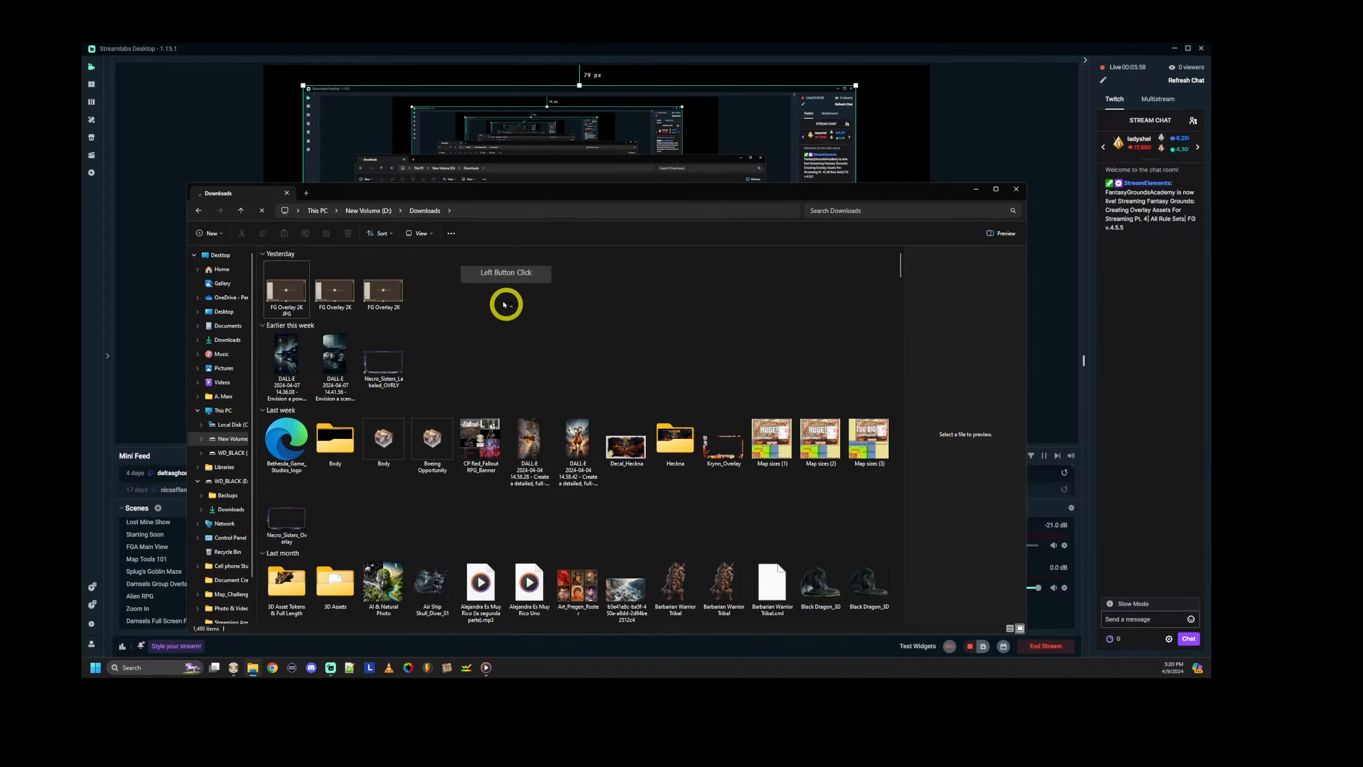
Open the Smiteworks_Overlay_Final image from Today's downloads in GIMP.
{"action": "scroll", "coordinate": [483, 301], "scroll_direction": "down", "scroll_amount": 1}
{"action": "scroll", "coordinate": [484, 309], "scroll_direction": "up", "scroll_amount": 1}
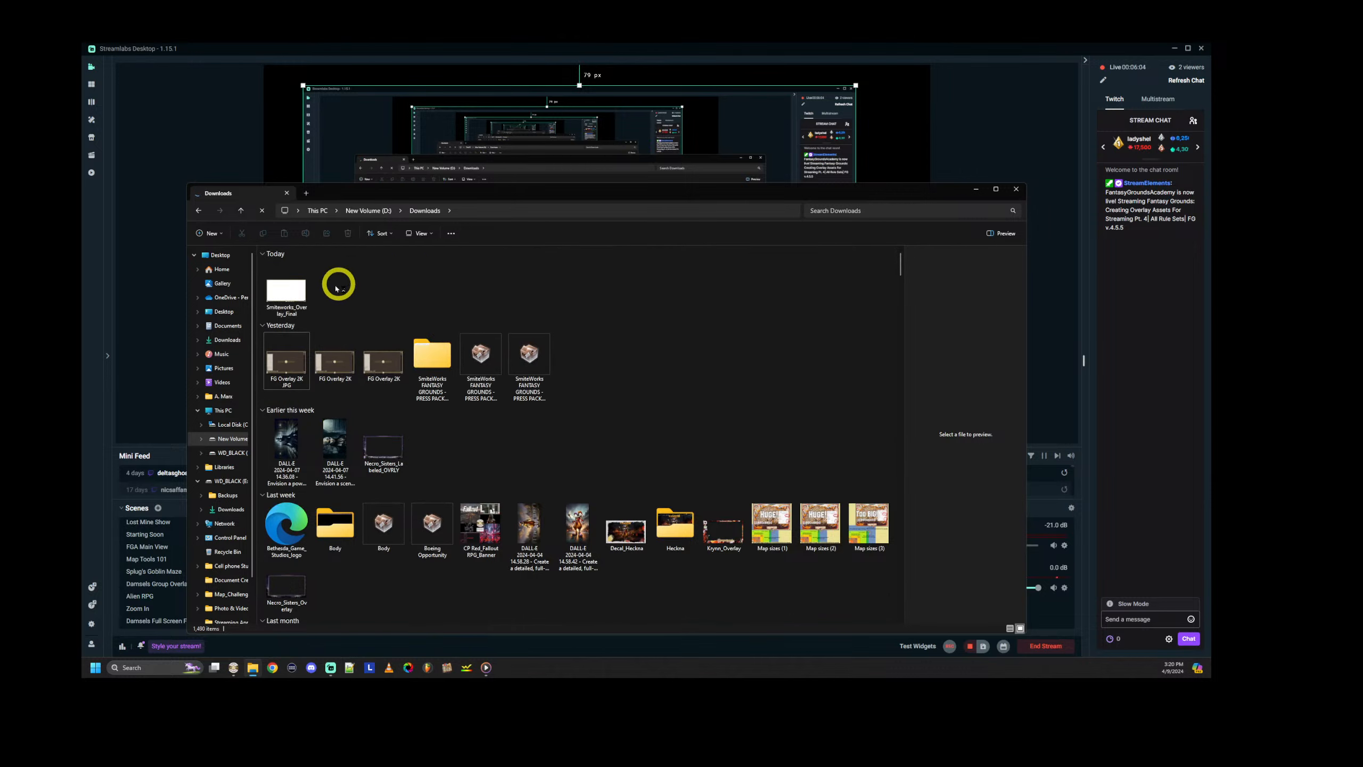
{"action": "left_click", "coordinate": [288, 293]}
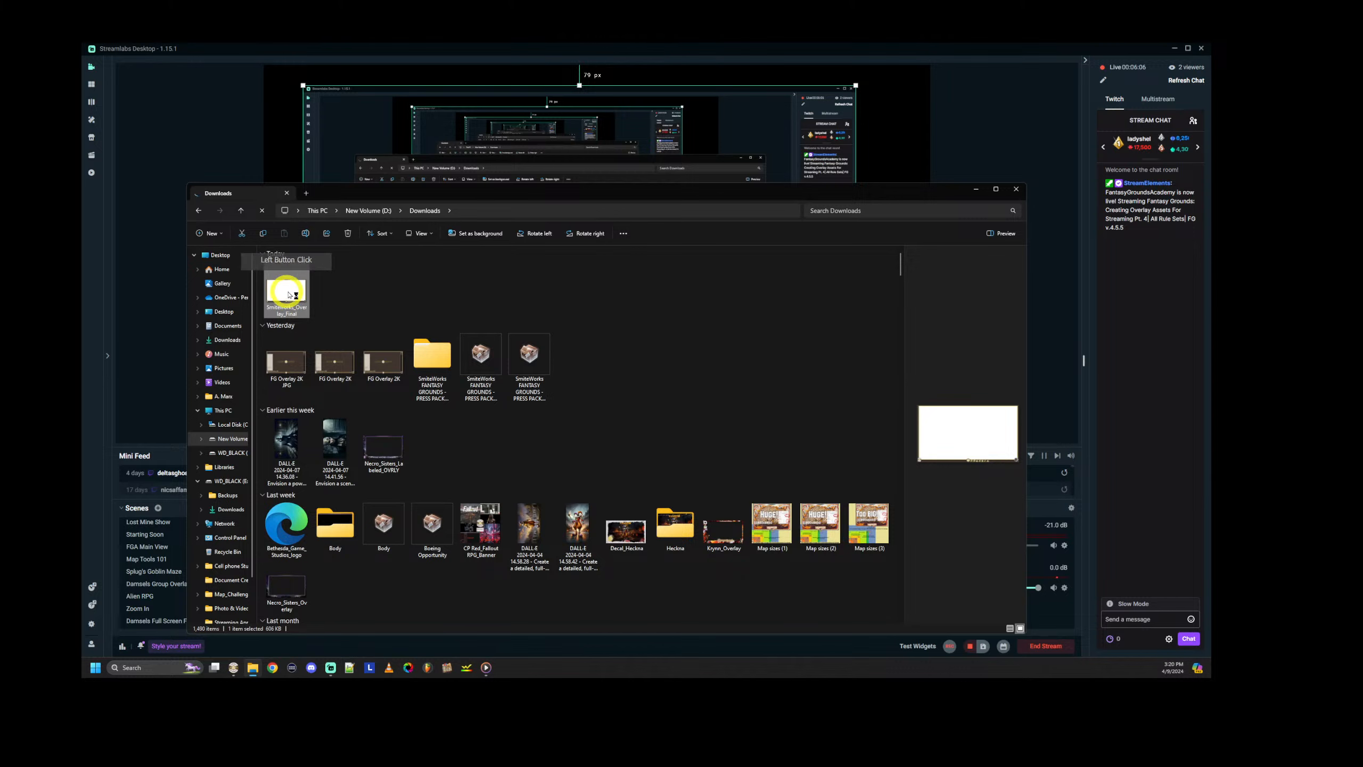
{"action": "right_click", "coordinate": [291, 294]}
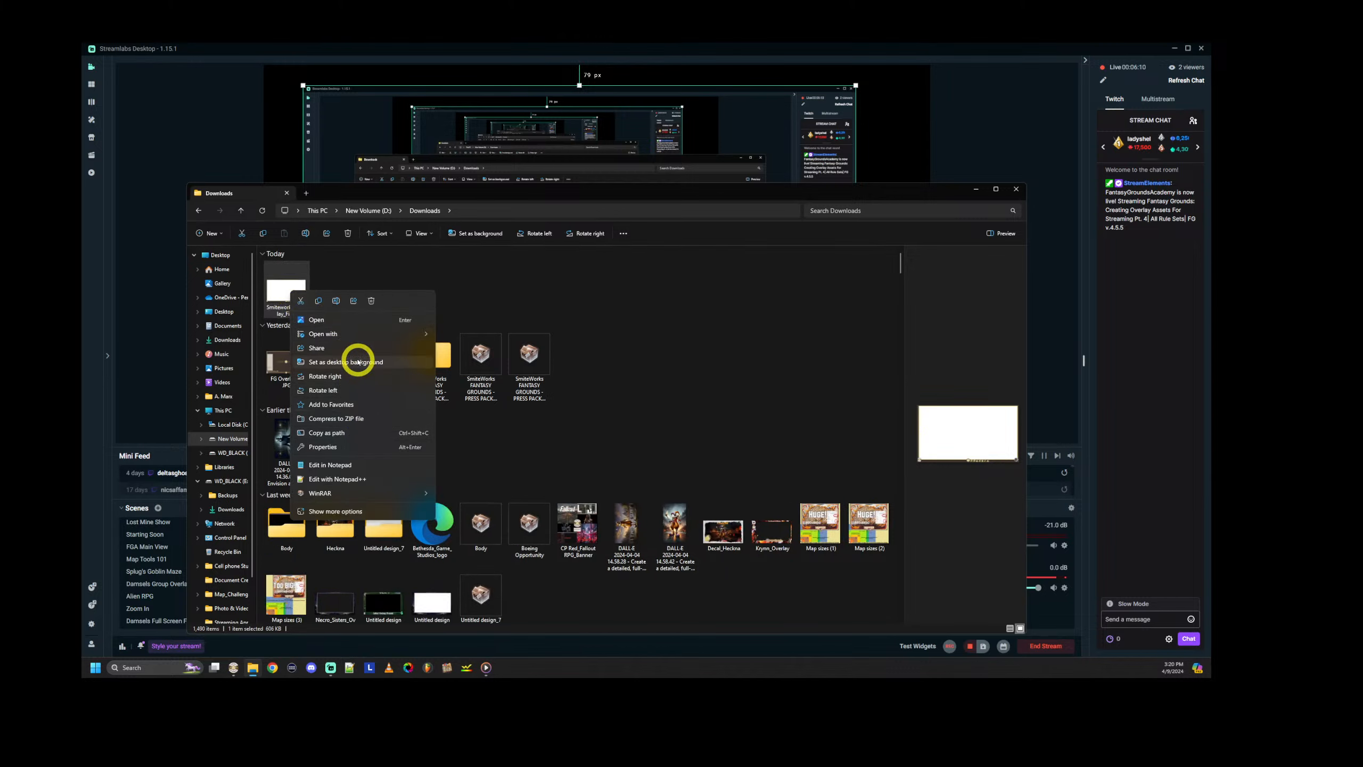
{"action": "mouse_move", "coordinate": [374, 338]}
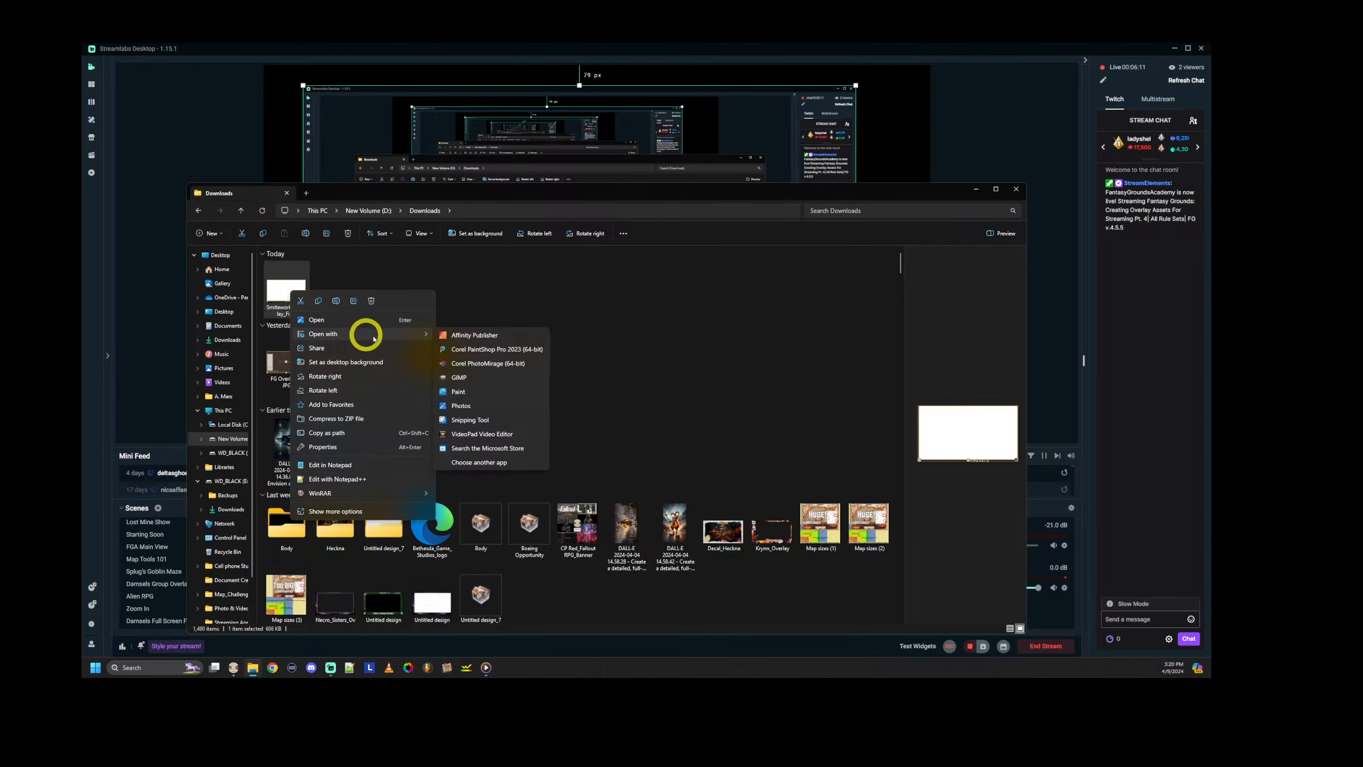
{"action": "left_click", "coordinate": [477, 378]}
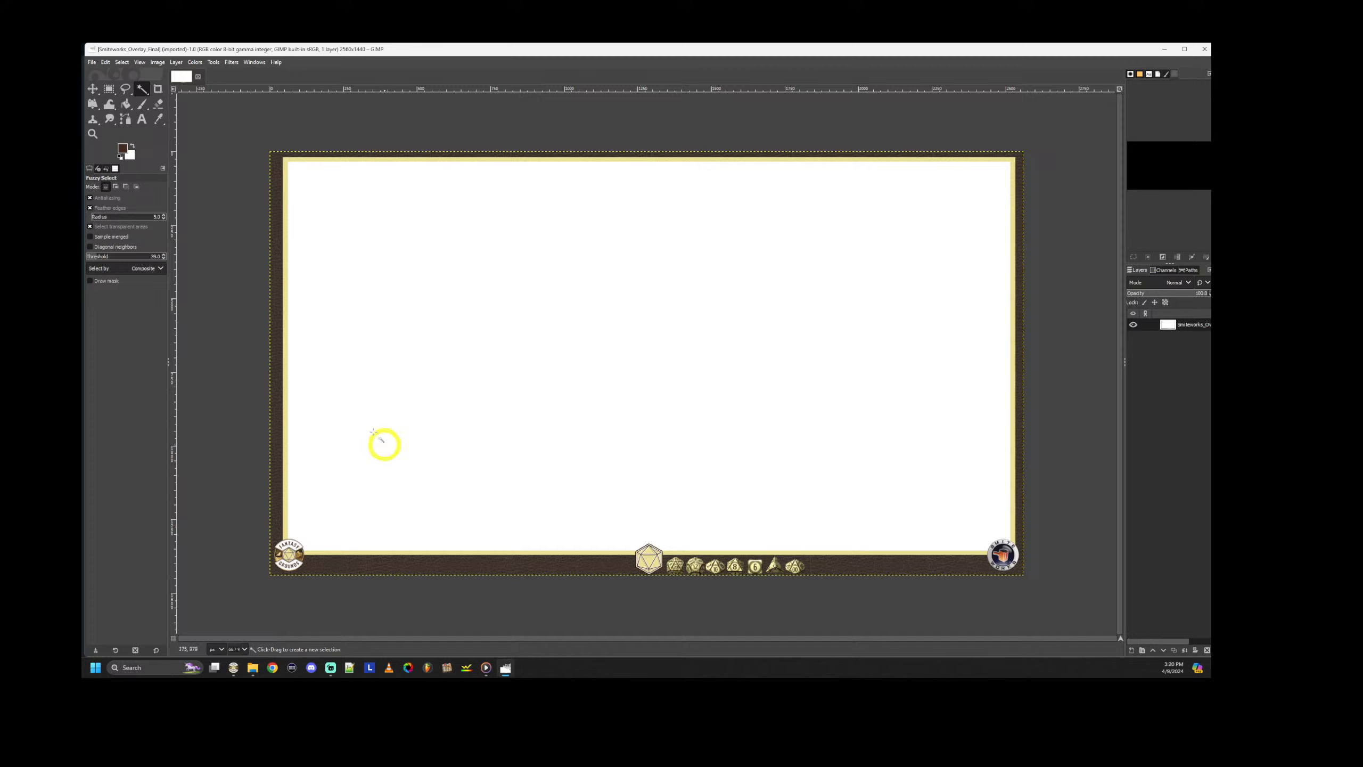
Set the Fuzzy Select threshold to 40, select the white centre inside the overlay frame and delete it to transparency.
{"action": "left_click", "coordinate": [176, 62]}
{"action": "mouse_move", "coordinate": [214, 170]}
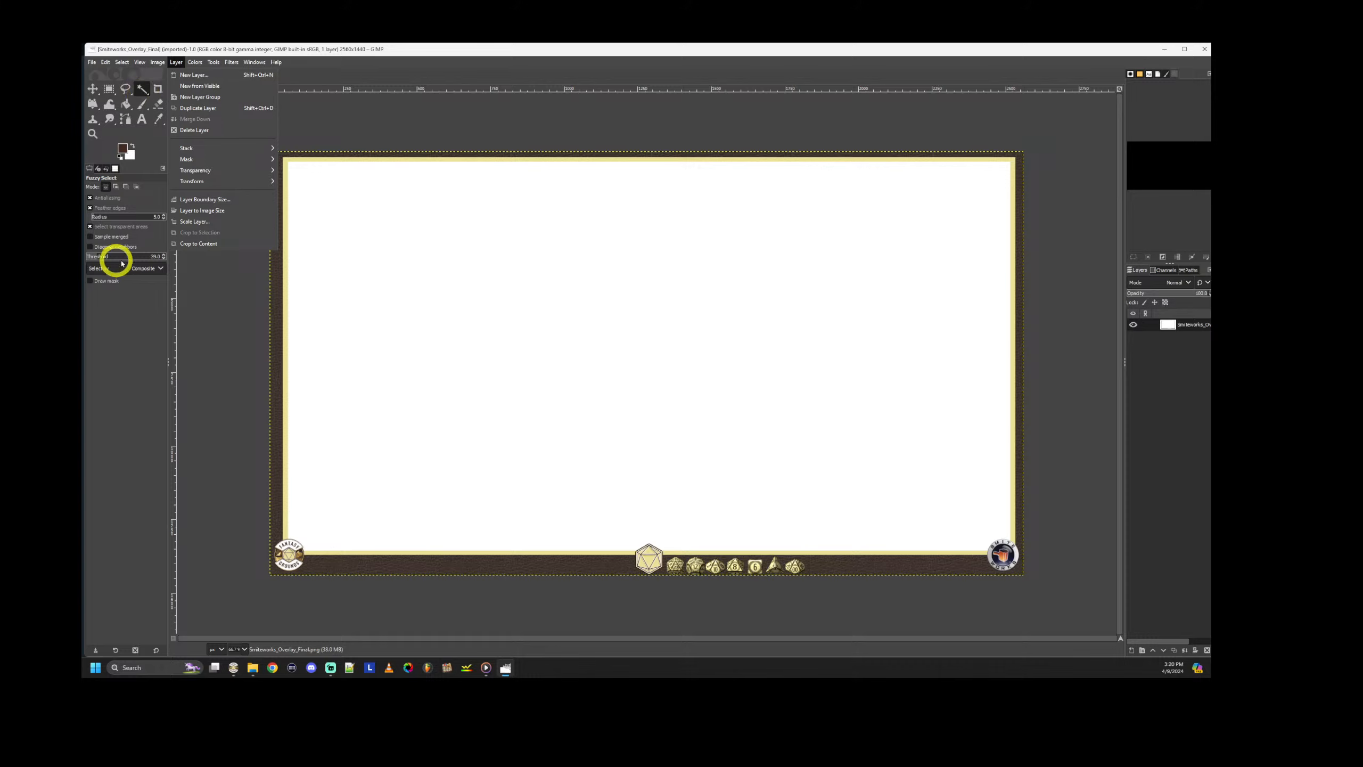
{"action": "left_click", "coordinate": [163, 256]}
{"action": "left_click", "coordinate": [163, 255]}
{"action": "left_click", "coordinate": [440, 297]}
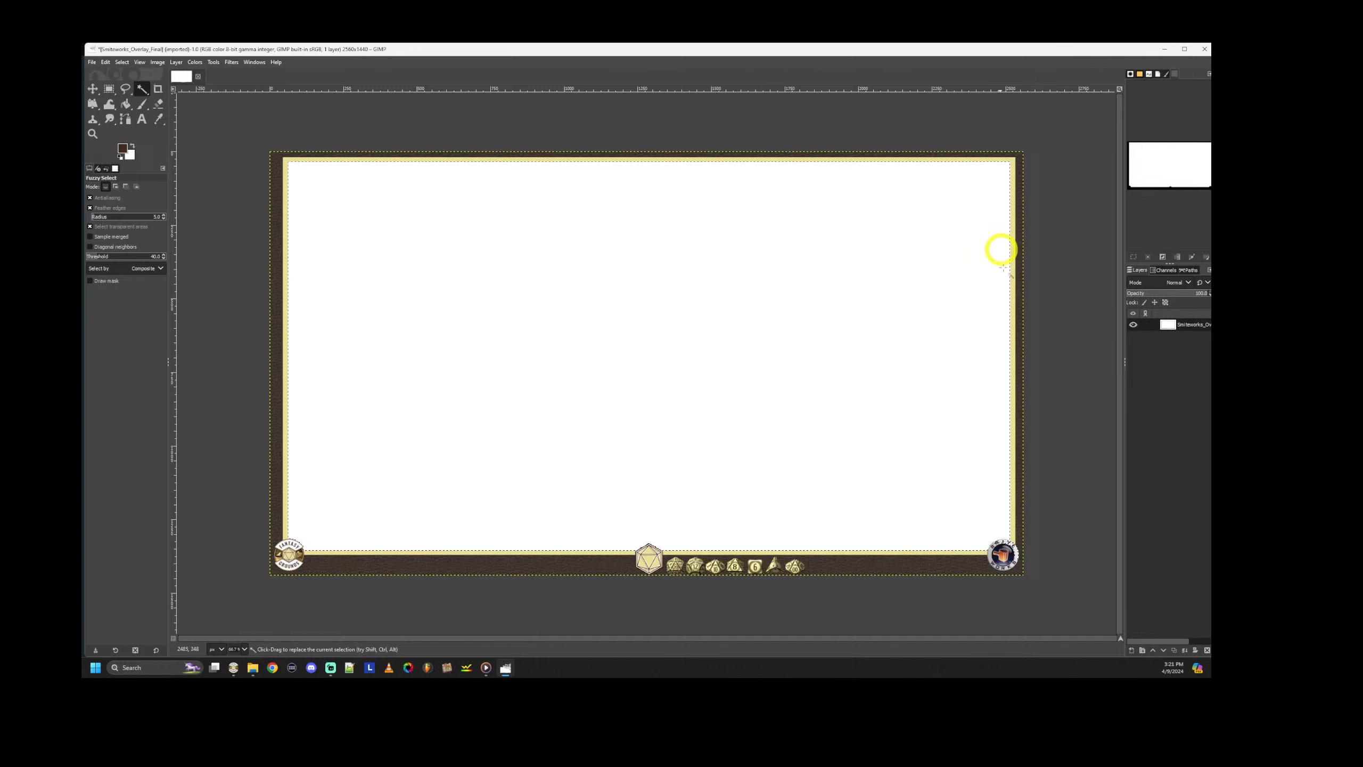
{"action": "key", "text": "Delete"}
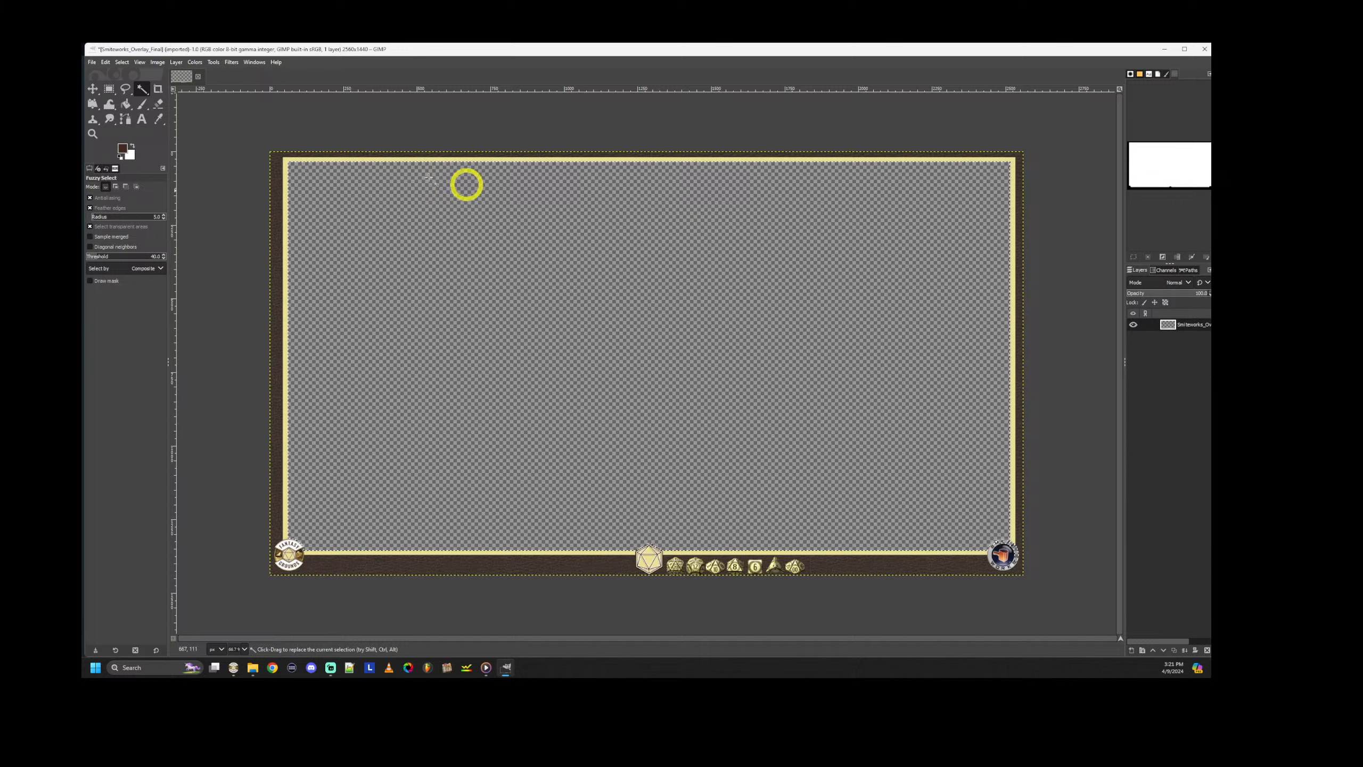
Export the overlay to the Downloads folder as Smiteworks_Overlay_Final.webp with image quality 100.
{"action": "left_click", "coordinate": [90, 62]}
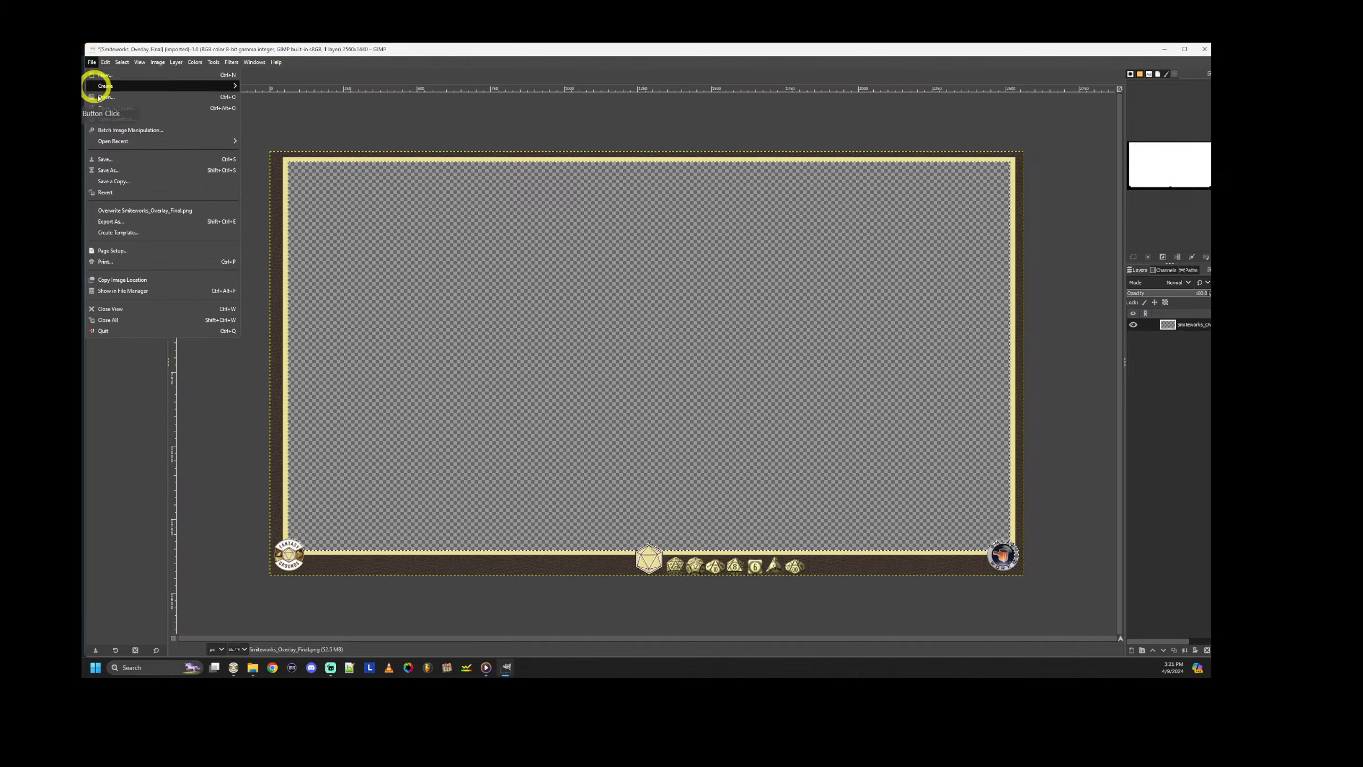
{"action": "left_click", "coordinate": [129, 225]}
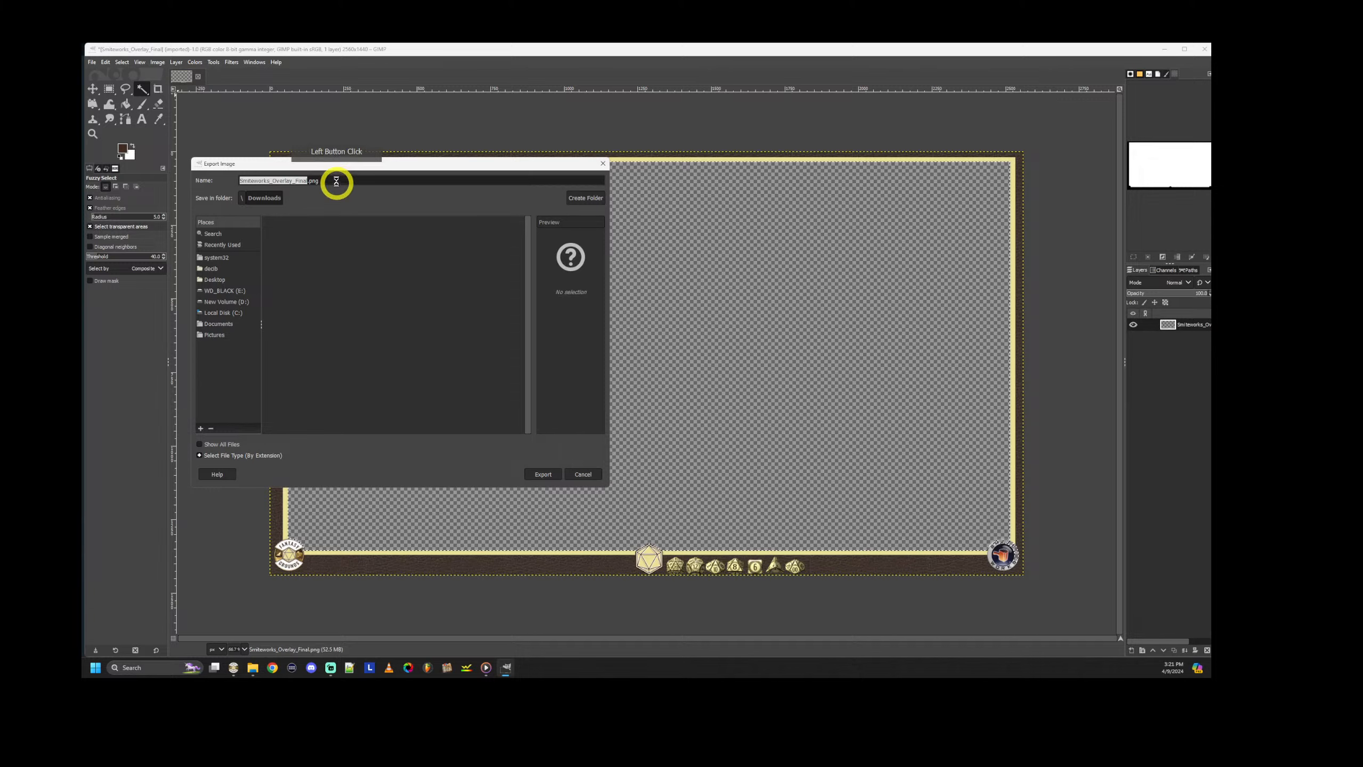
{"action": "left_click", "coordinate": [334, 180]}
{"action": "left_click", "coordinate": [332, 181]}
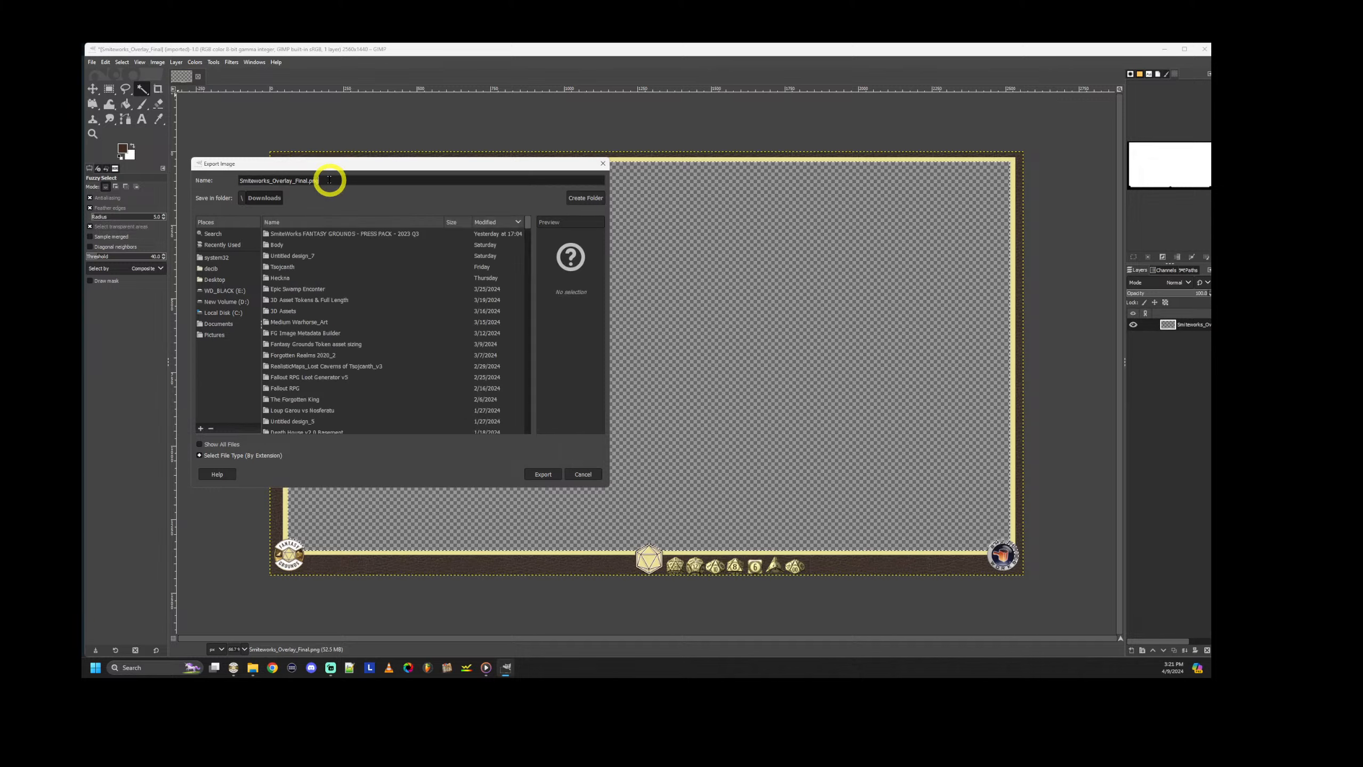
{"action": "left_click", "coordinate": [369, 181]}
{"action": "key", "text": "BackSpace"}
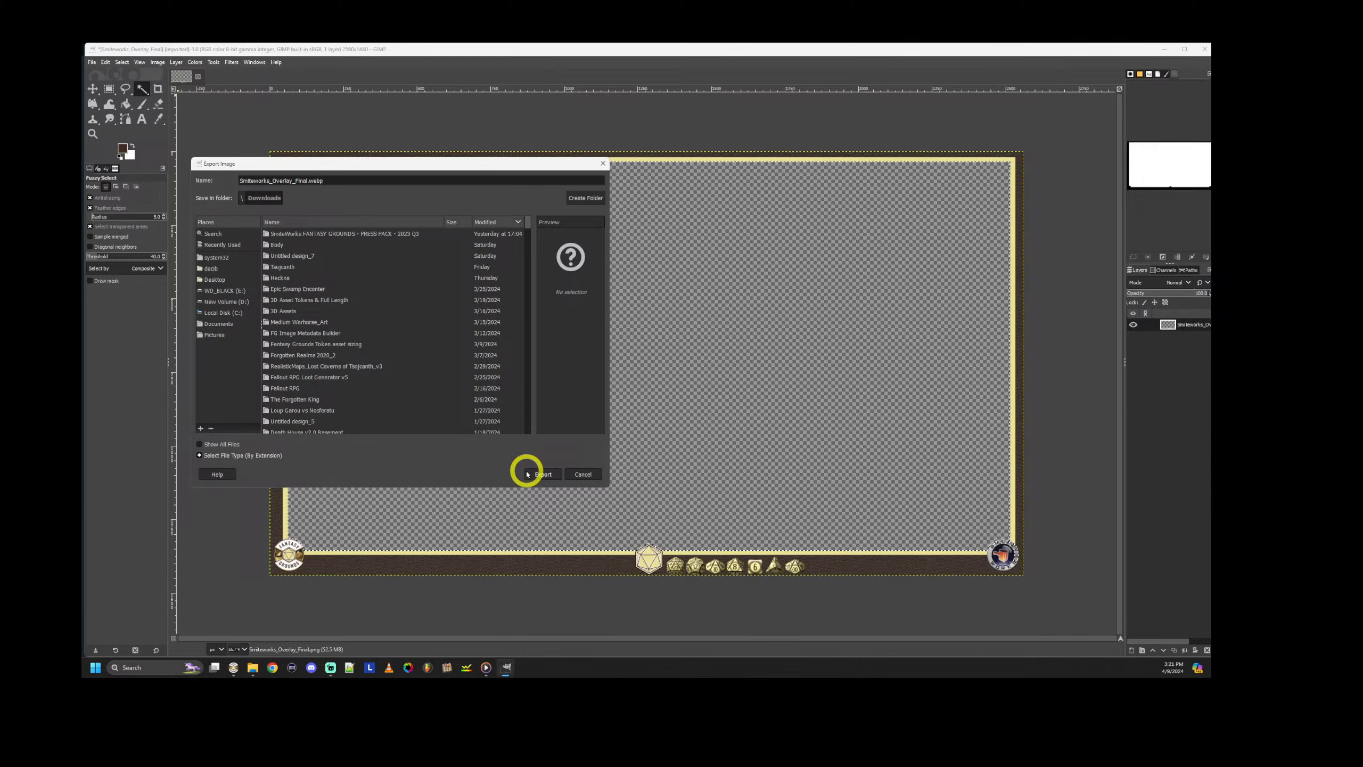
{"action": "left_click", "coordinate": [547, 474]}
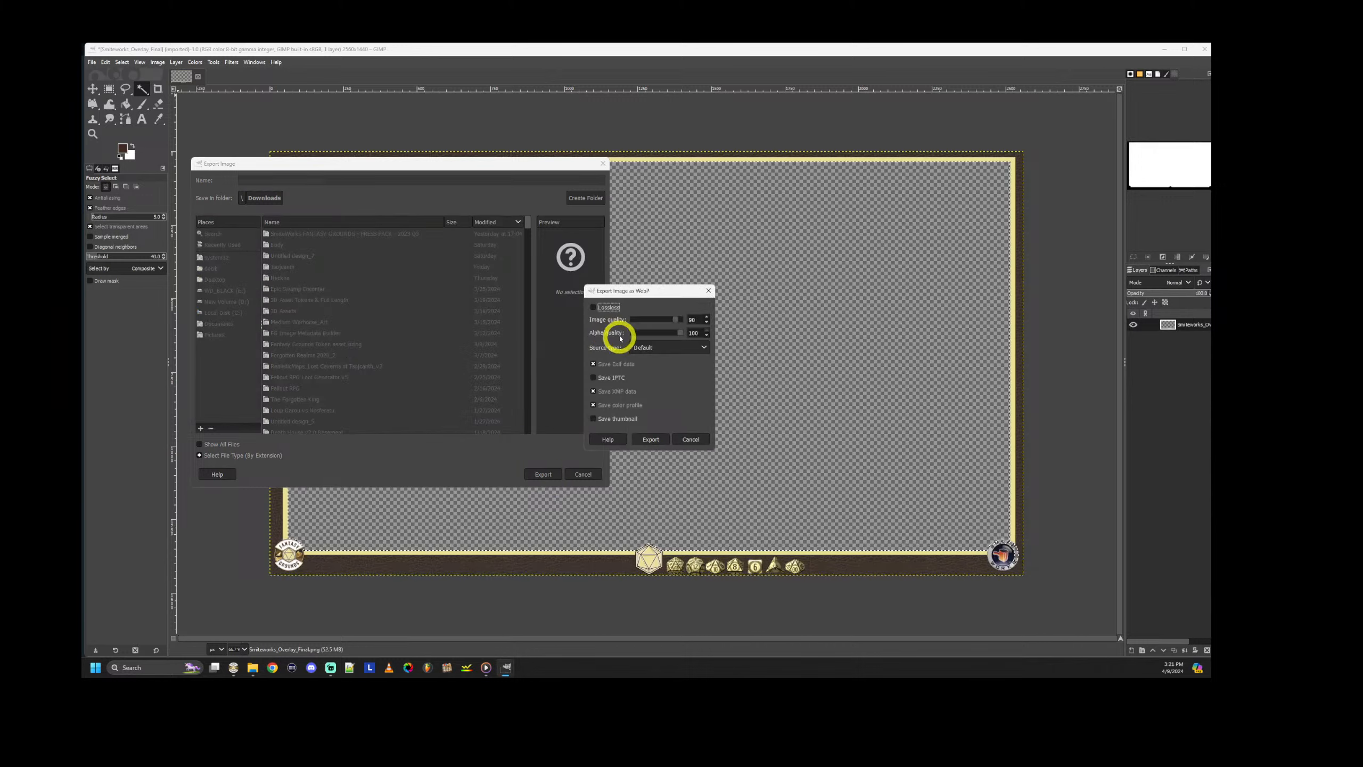
{"action": "left_click_drag", "start_coordinate": [676, 320], "coordinate": [687, 320]}
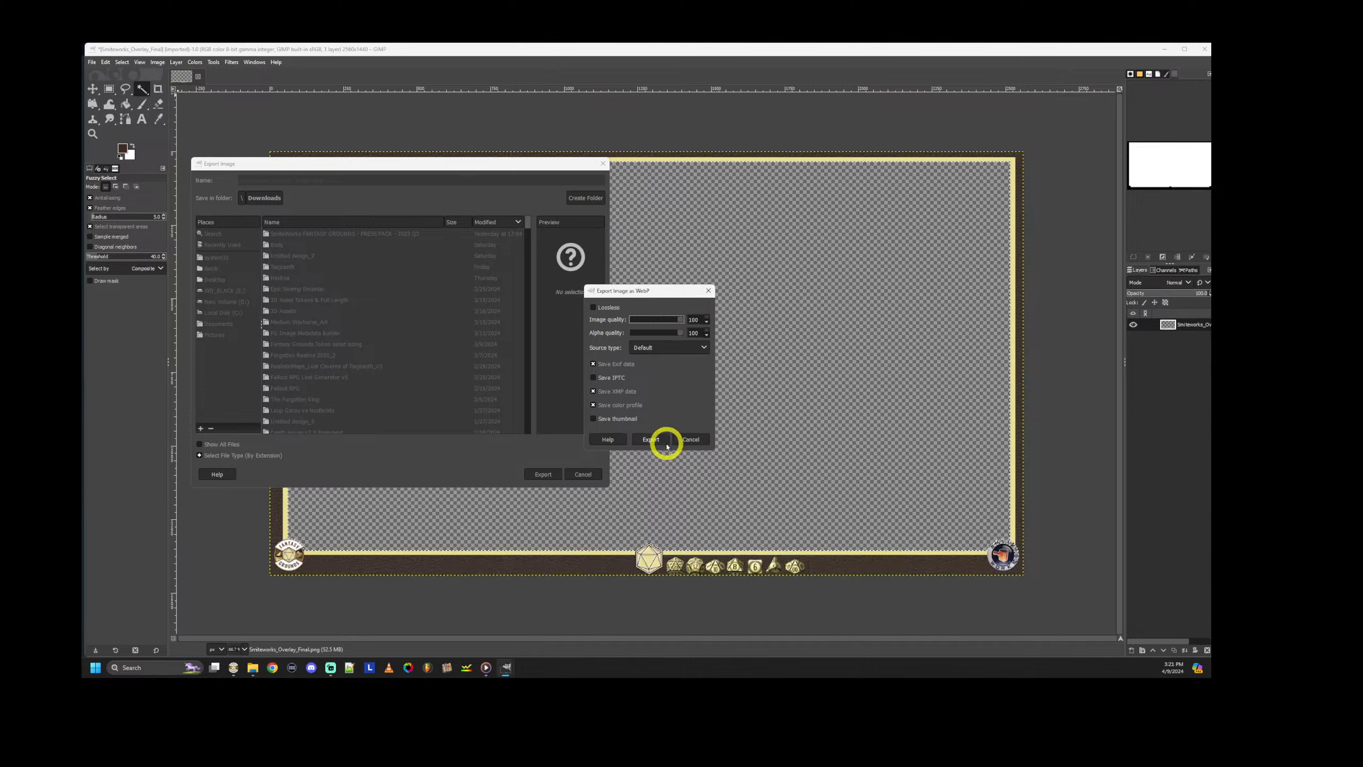
{"action": "left_click", "coordinate": [651, 439]}
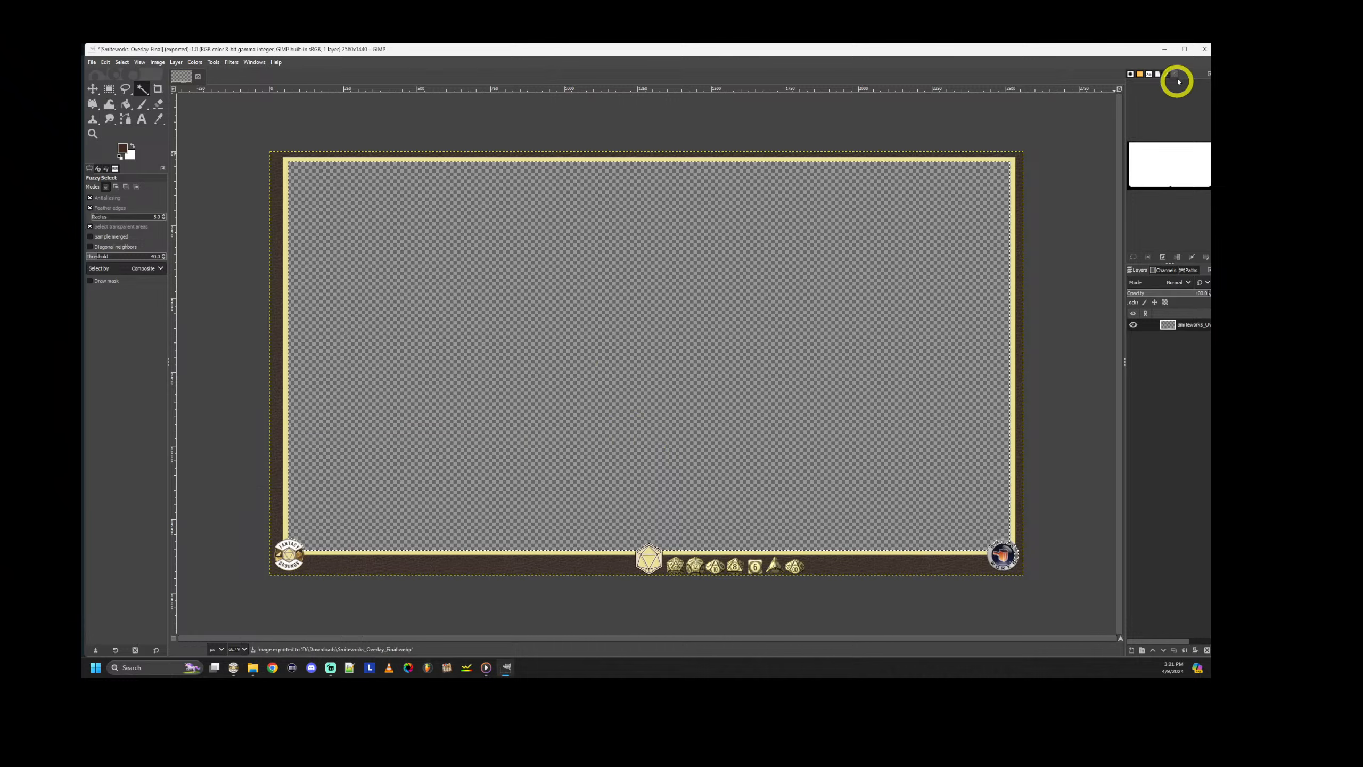
Minimize GIMP, select the exported overlay file in Downloads, and move the File Explorer window clear of the Streamlabs Desktop sources list.
{"action": "left_click", "coordinate": [1164, 50]}
{"action": "left_click", "coordinate": [358, 290]}
{"action": "left_click_drag", "start_coordinate": [472, 195], "coordinate": [939, 231]}
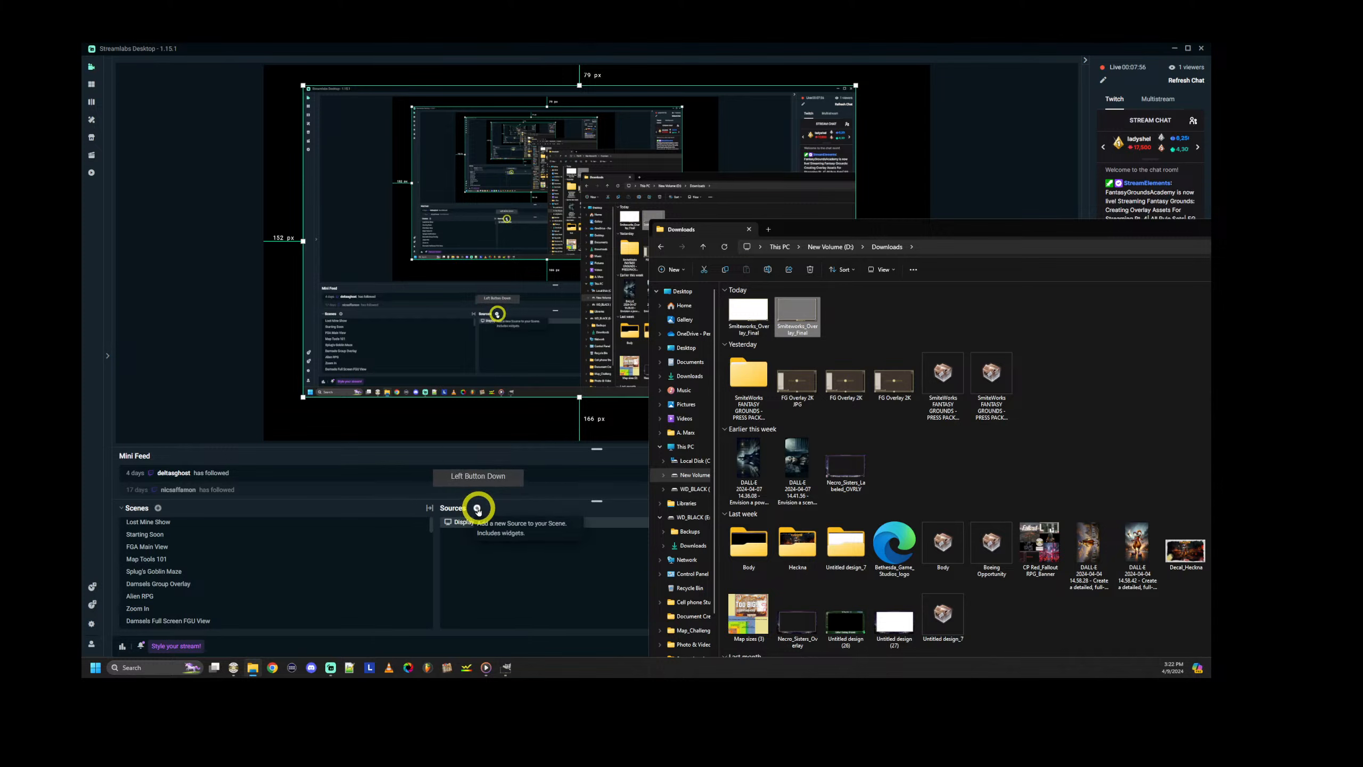
Start adding an Image source in Streamlabs Desktop, choose to create a new source, and select its default name for replacement.
{"action": "left_click", "coordinate": [476, 507]}
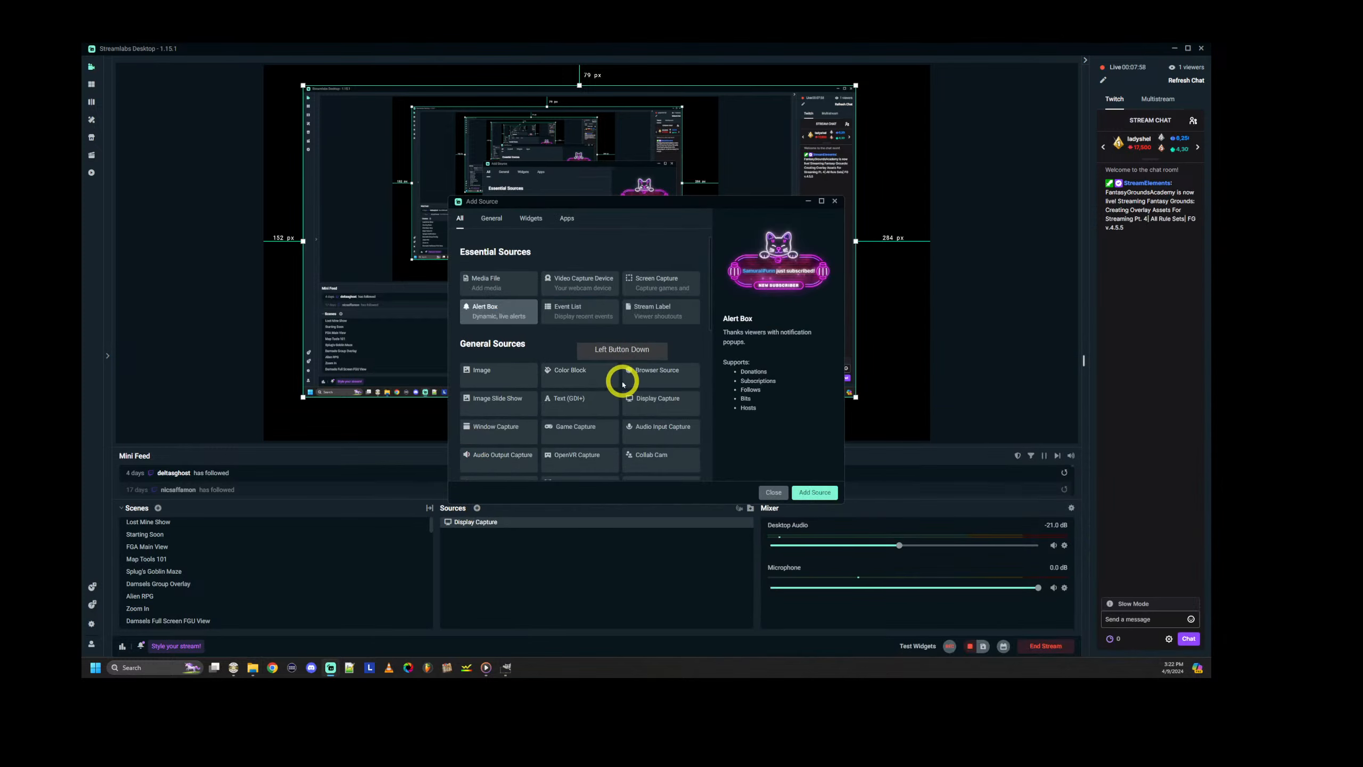
{"action": "left_click", "coordinate": [493, 375]}
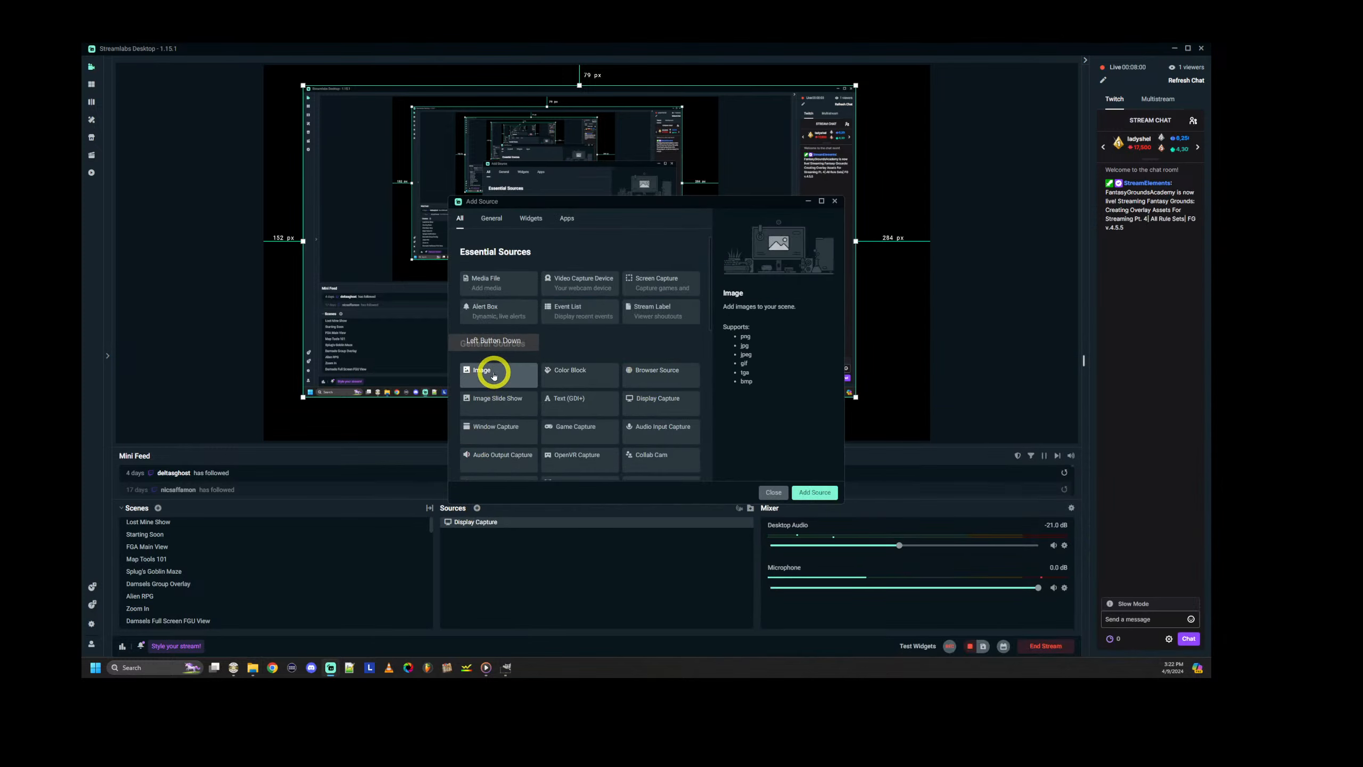
{"action": "left_click", "coordinate": [817, 491]}
{"action": "left_click", "coordinate": [601, 409]}
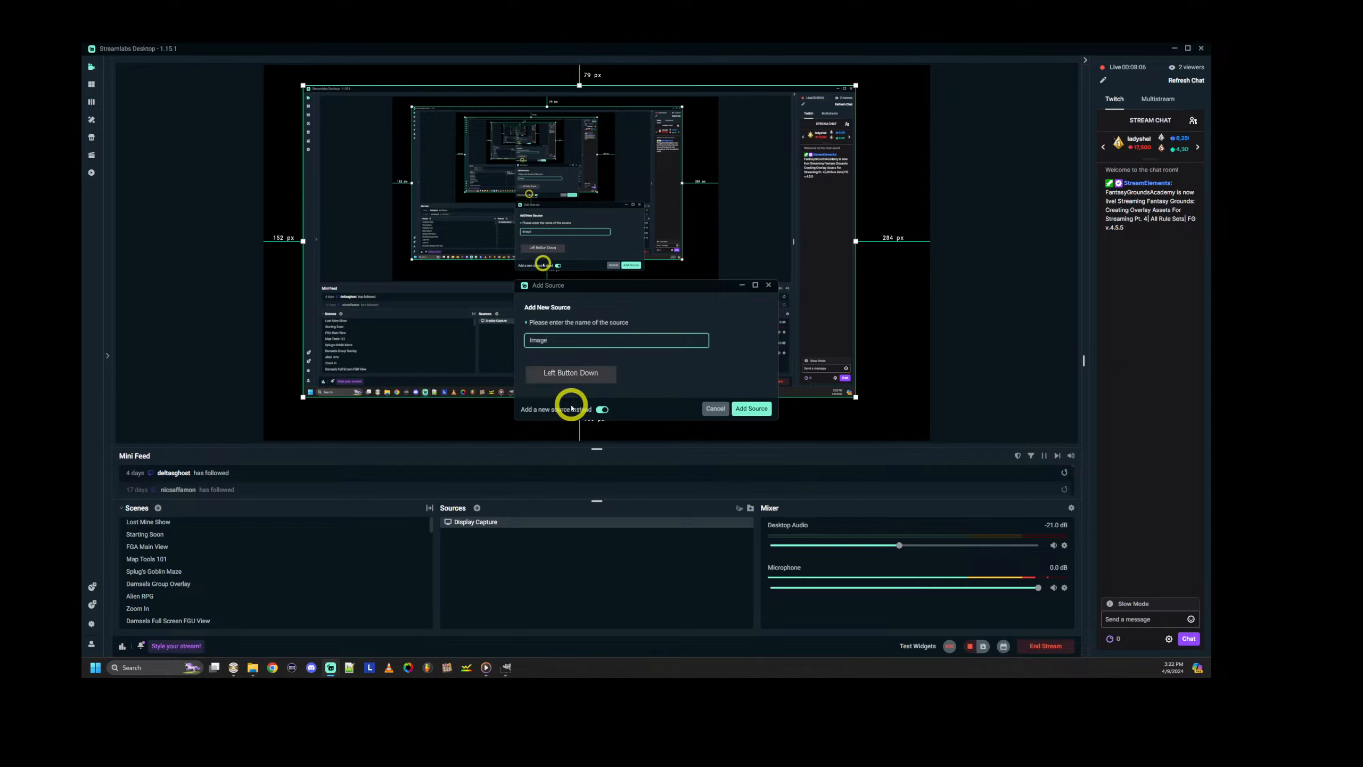
{"action": "left_click", "coordinate": [484, 340]}
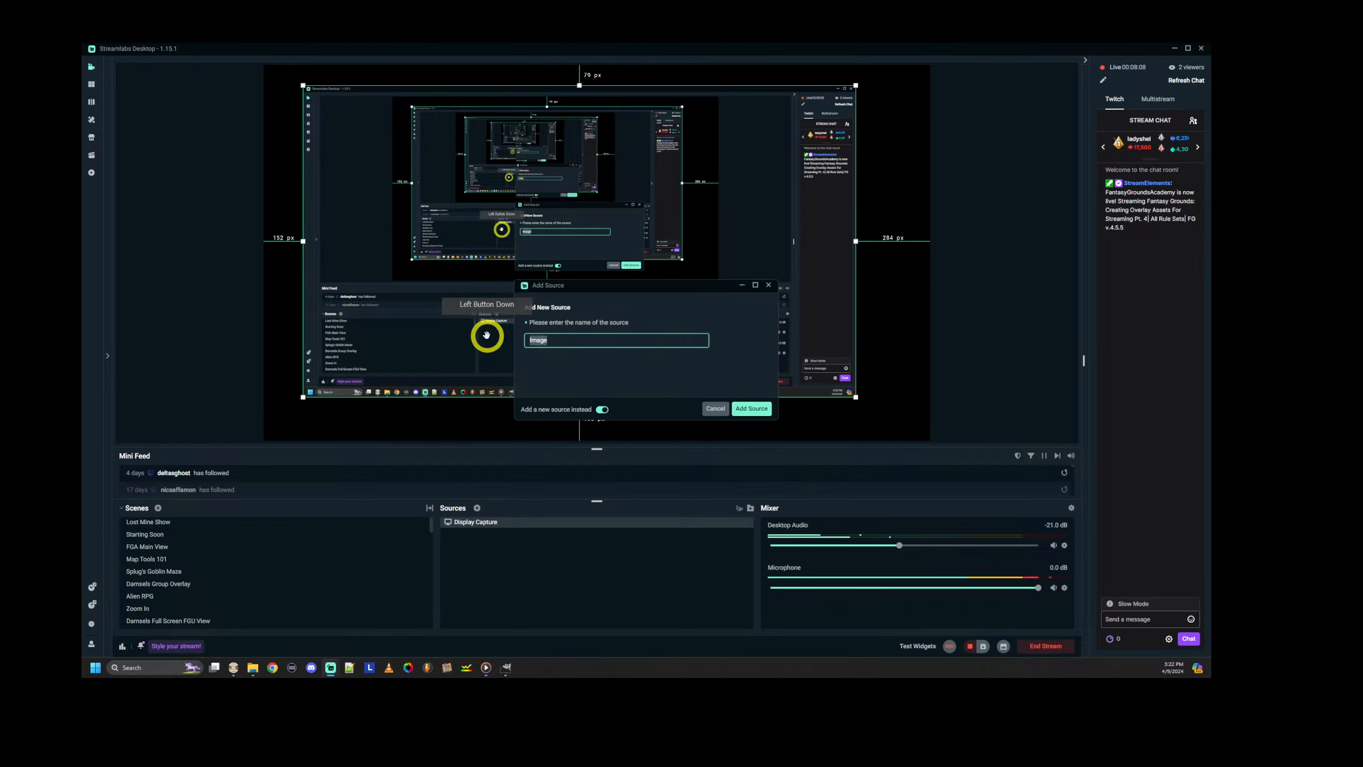
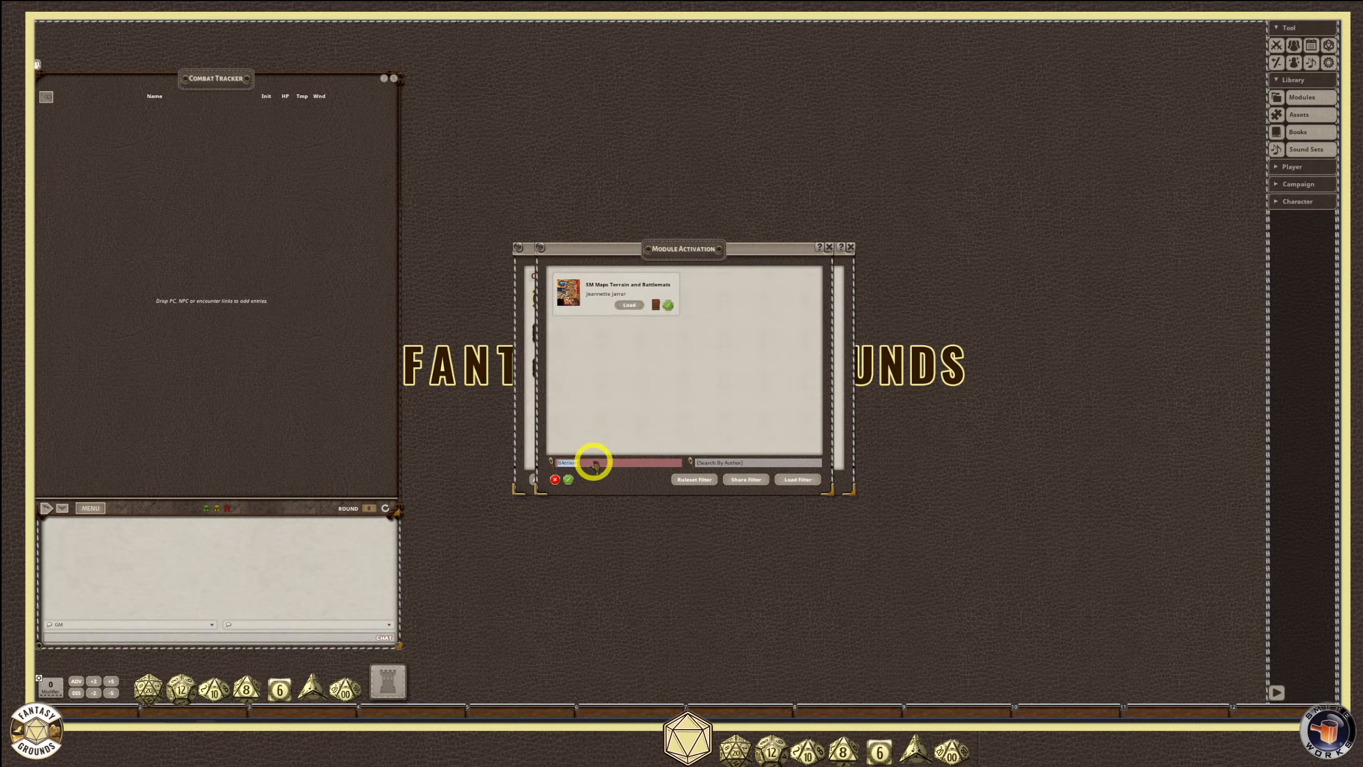
In Fantasy Grounds, clear the name filter in Module Activation and try filtering the modules by Fg.
{"action": "key", "text": "BackSpace"}
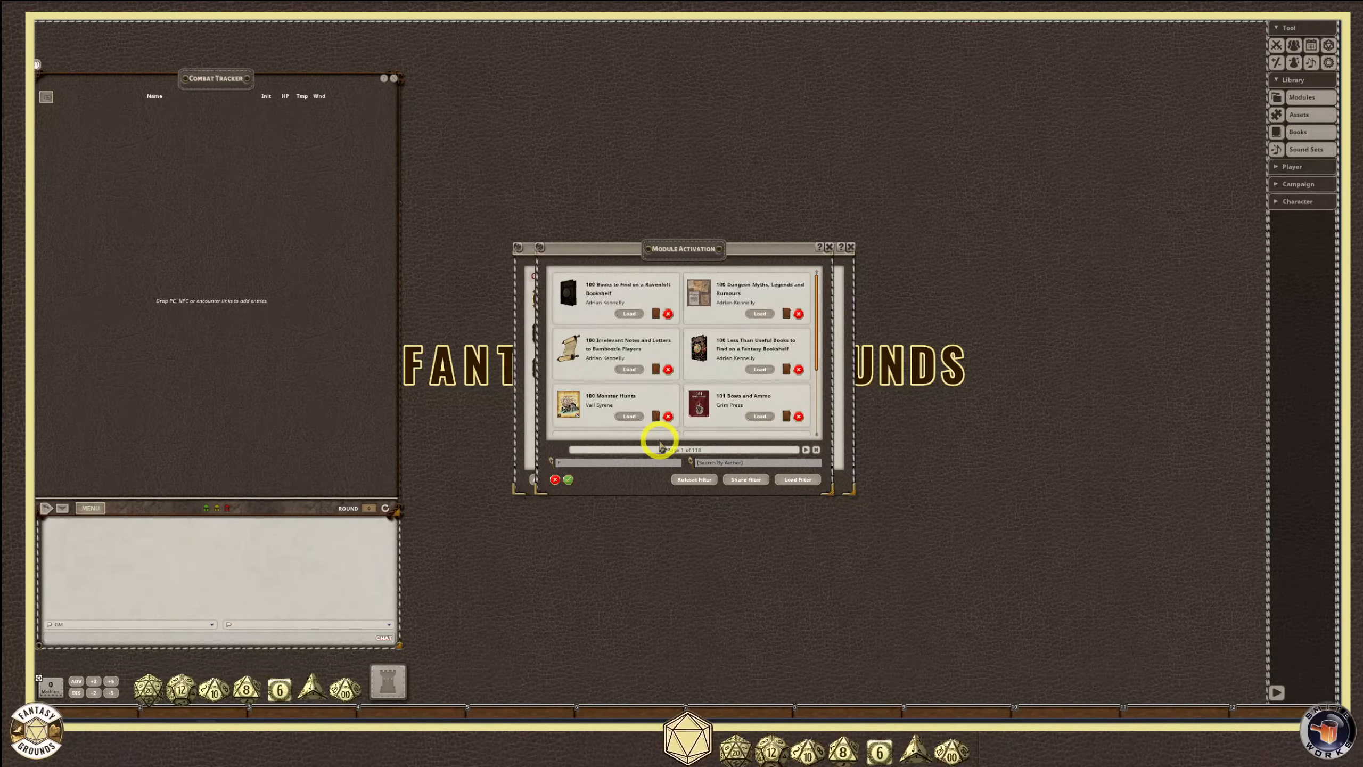
{"action": "type", "text": "Fg"}
{"action": "key", "text": "Return"}
{"action": "key", "text": "BackSpace"}
{"action": "key", "text": "BackSpace"}
{"action": "key", "text": "BackSpace"}
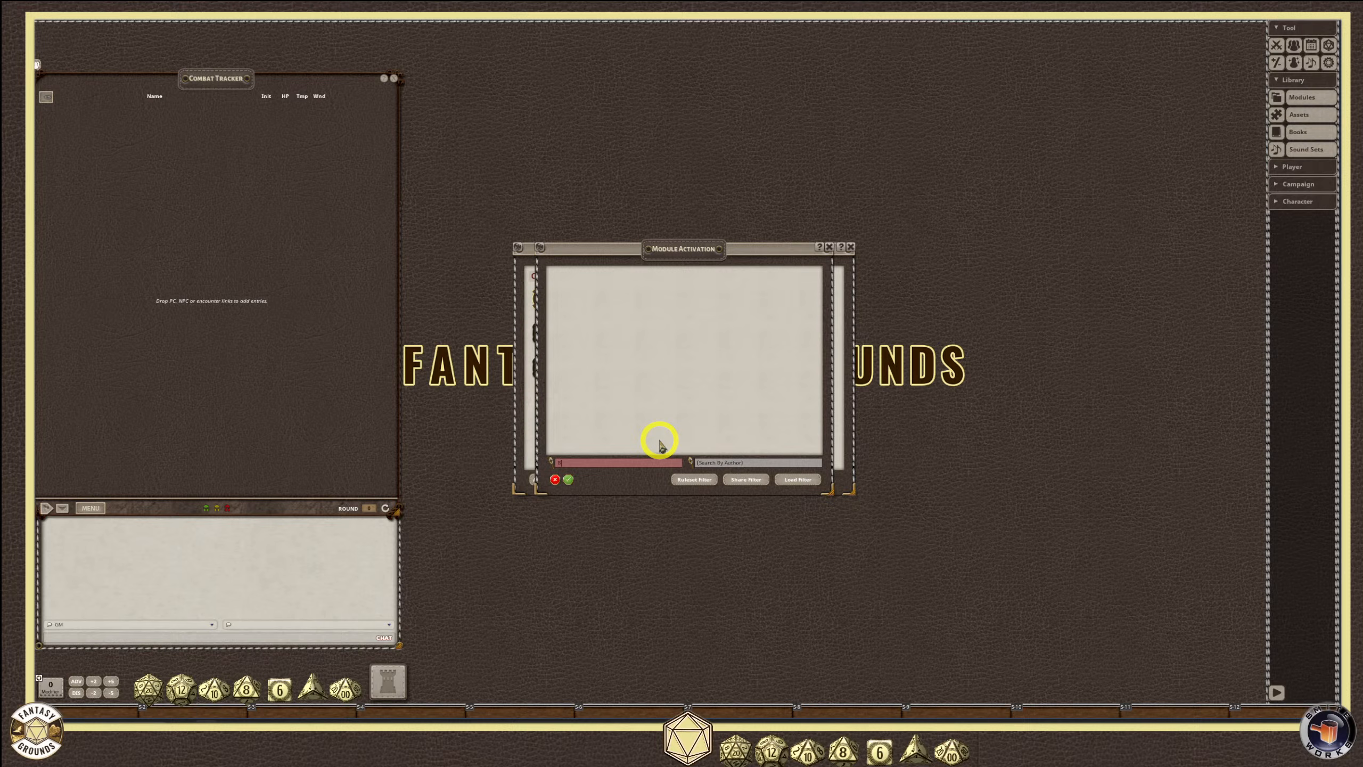
Filter the modules by the name Battle, load FG Battle Maps, and close Module Activation.
{"action": "key", "text": "Return"}
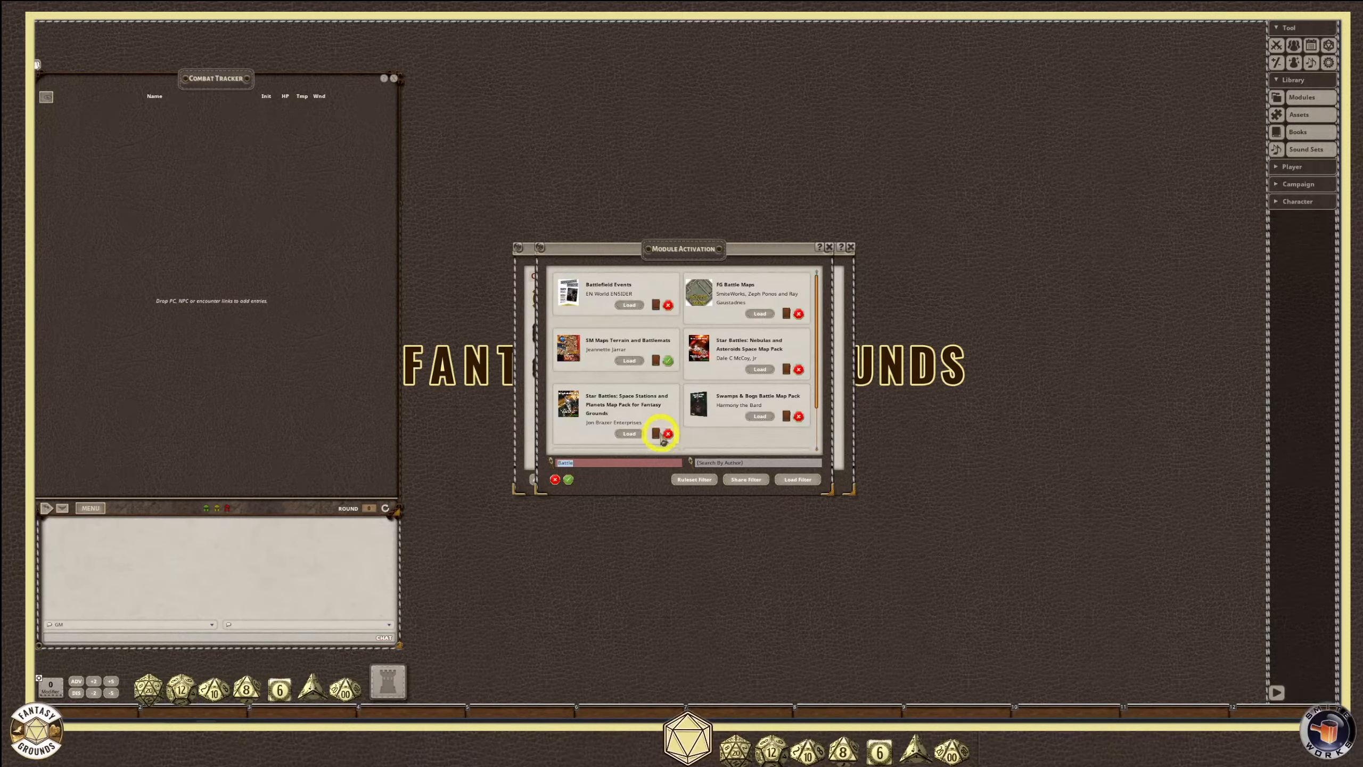
{"action": "left_click", "coordinate": [761, 314]}
{"action": "left_click", "coordinate": [830, 249]}
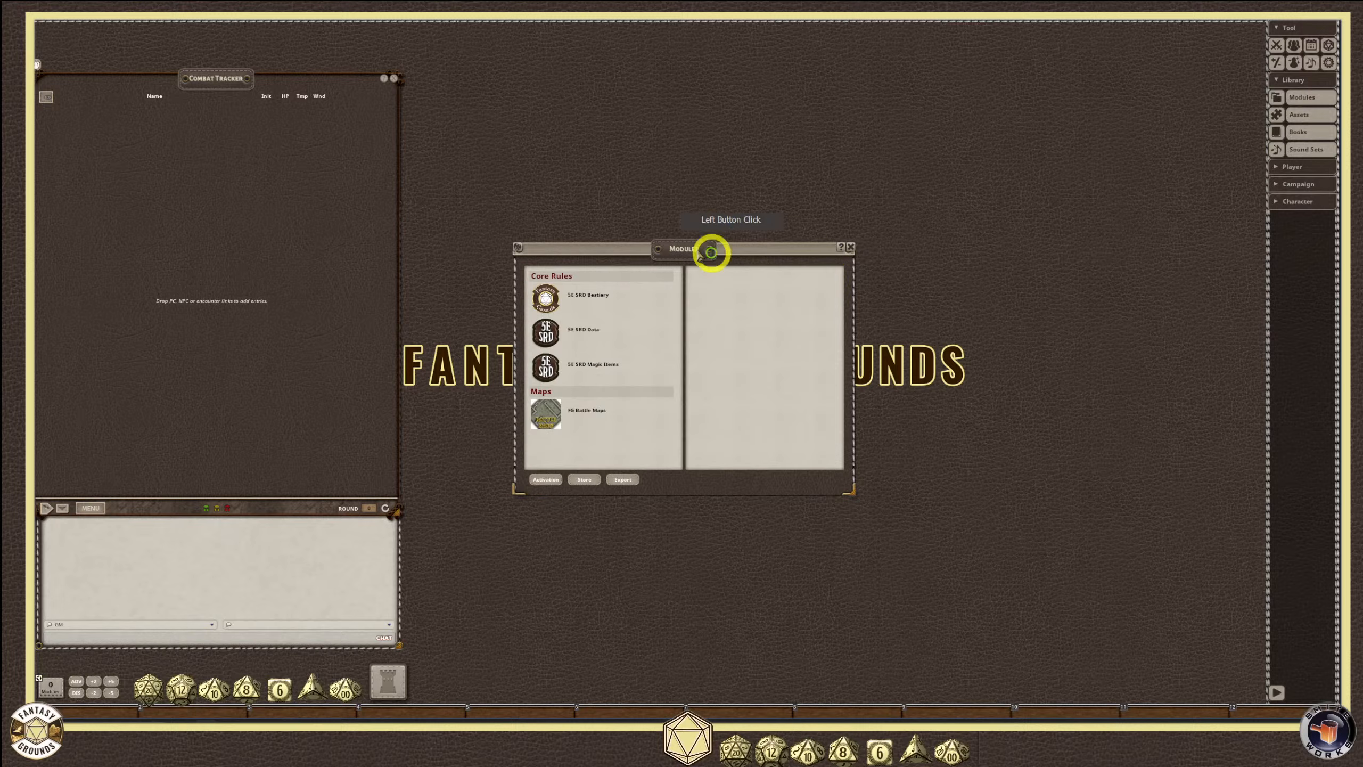
Open the Images & Maps list of FG Battle Maps, enlarge it beside the Modules window, and open the Underdark_tunnels_Water_filled_Chasms map.
{"action": "left_click_drag", "start_coordinate": [709, 250], "coordinate": [605, 73]}
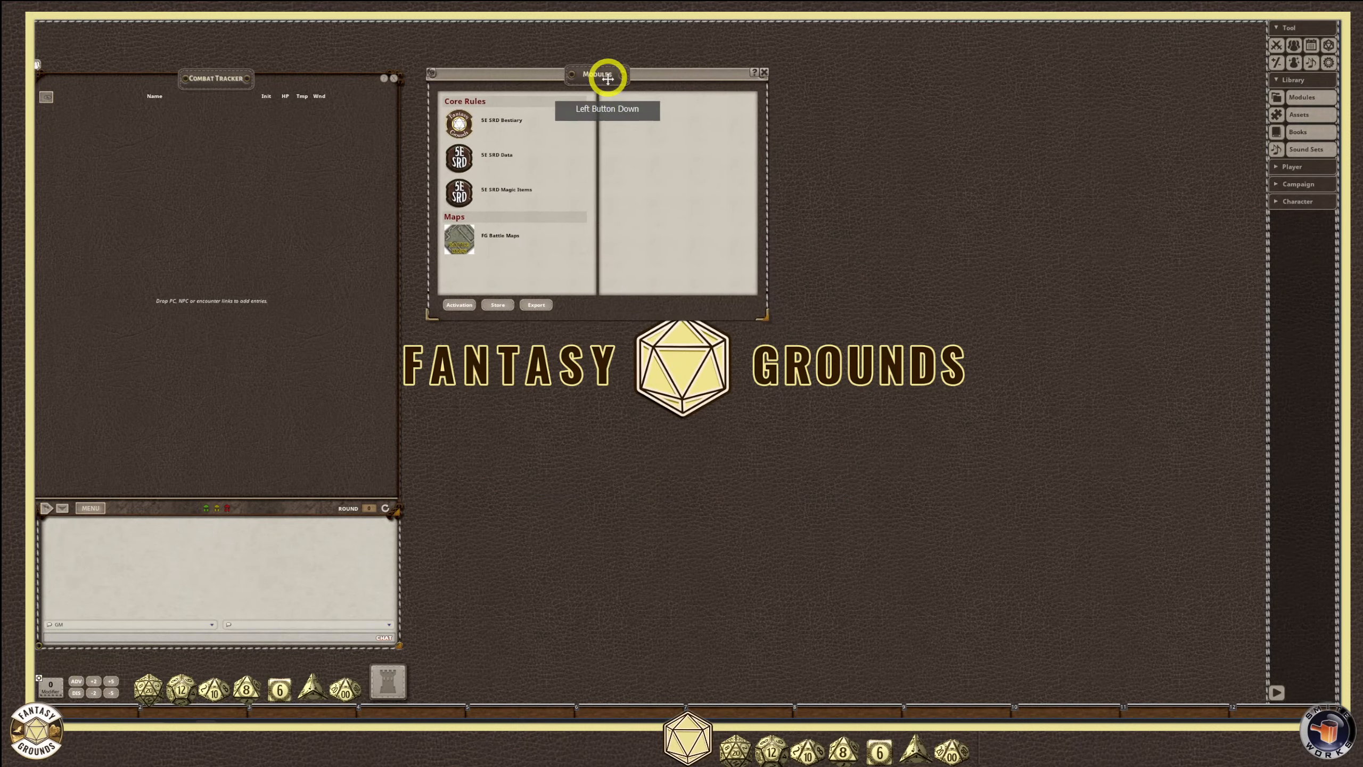
{"action": "left_click", "coordinate": [490, 237]}
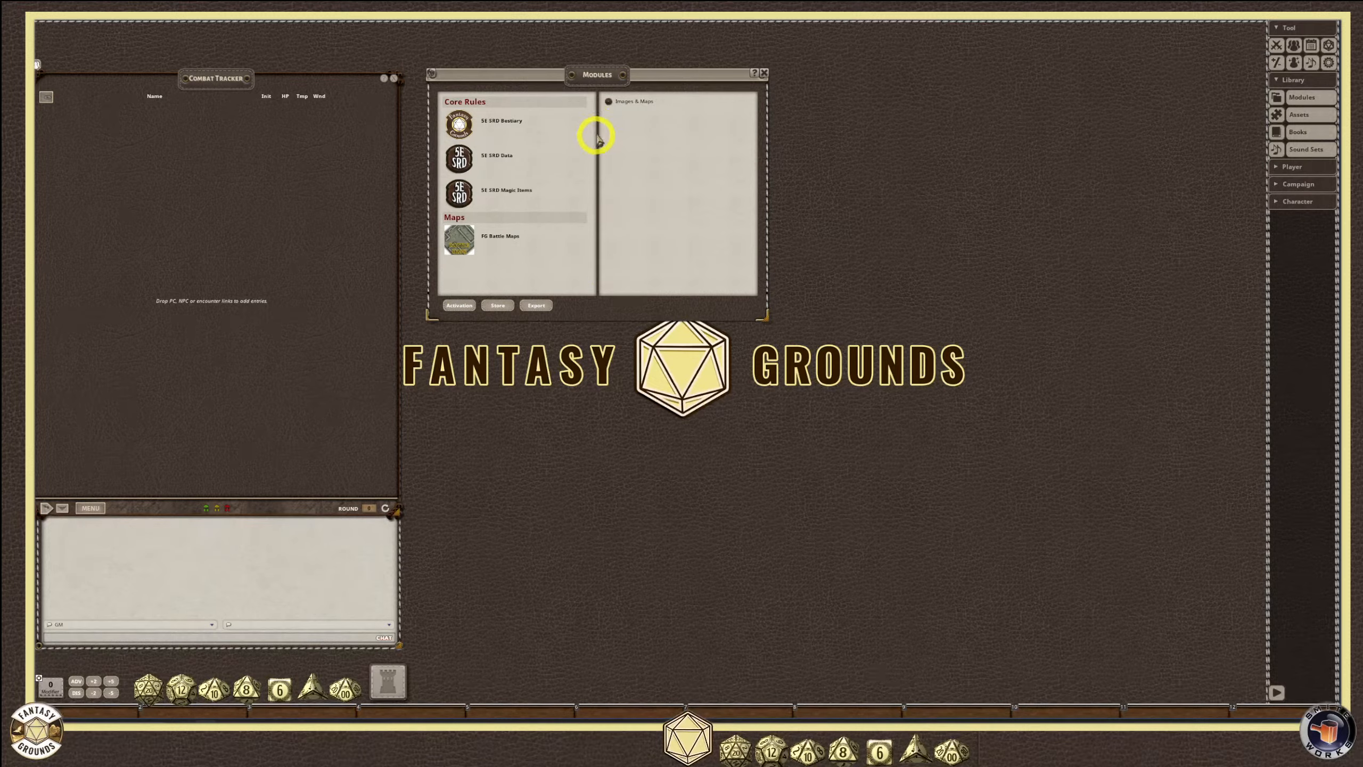
{"action": "left_click", "coordinate": [608, 102]}
{"action": "left_click_drag", "start_coordinate": [670, 268], "coordinate": [856, 108]}
{"action": "left_click_drag", "start_coordinate": [945, 265], "coordinate": [1137, 489]}
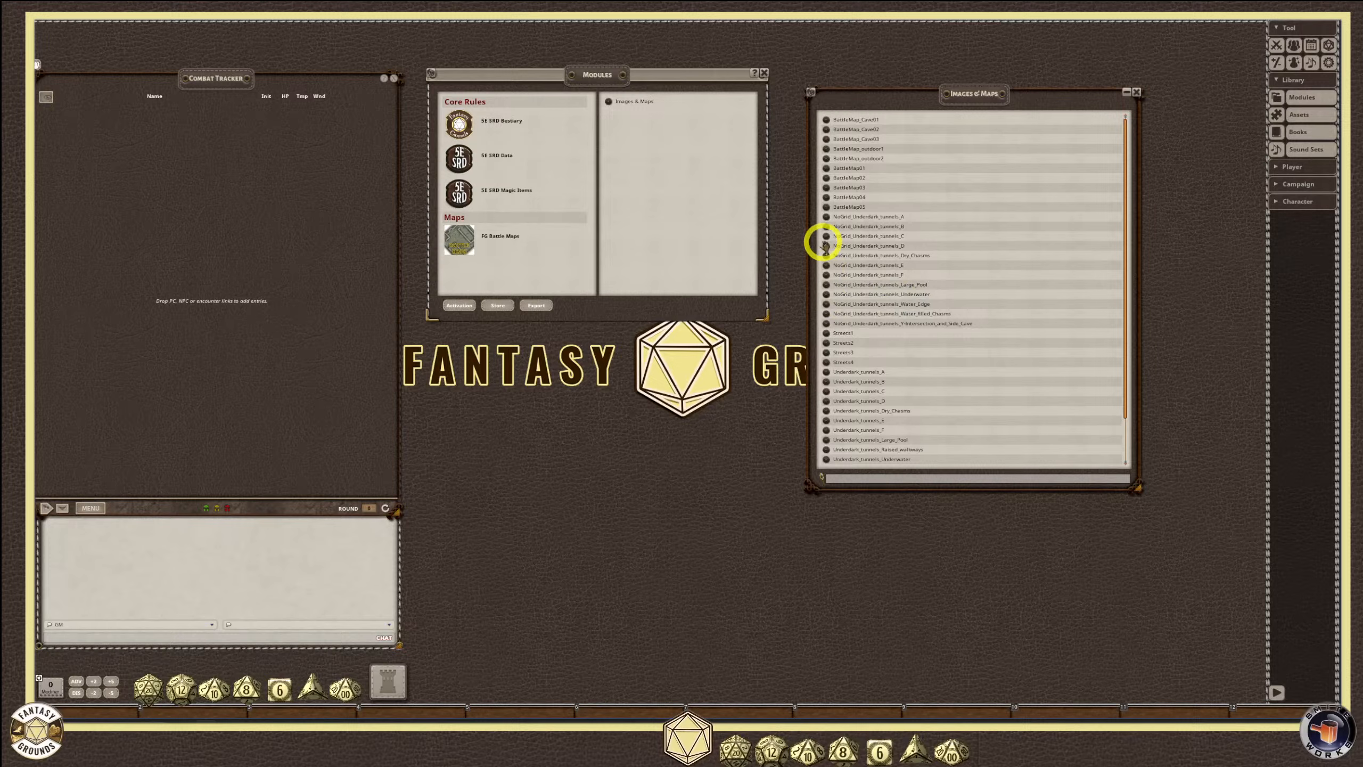
{"action": "scroll", "coordinate": [862, 319], "scroll_direction": "down", "scroll_amount": 3}
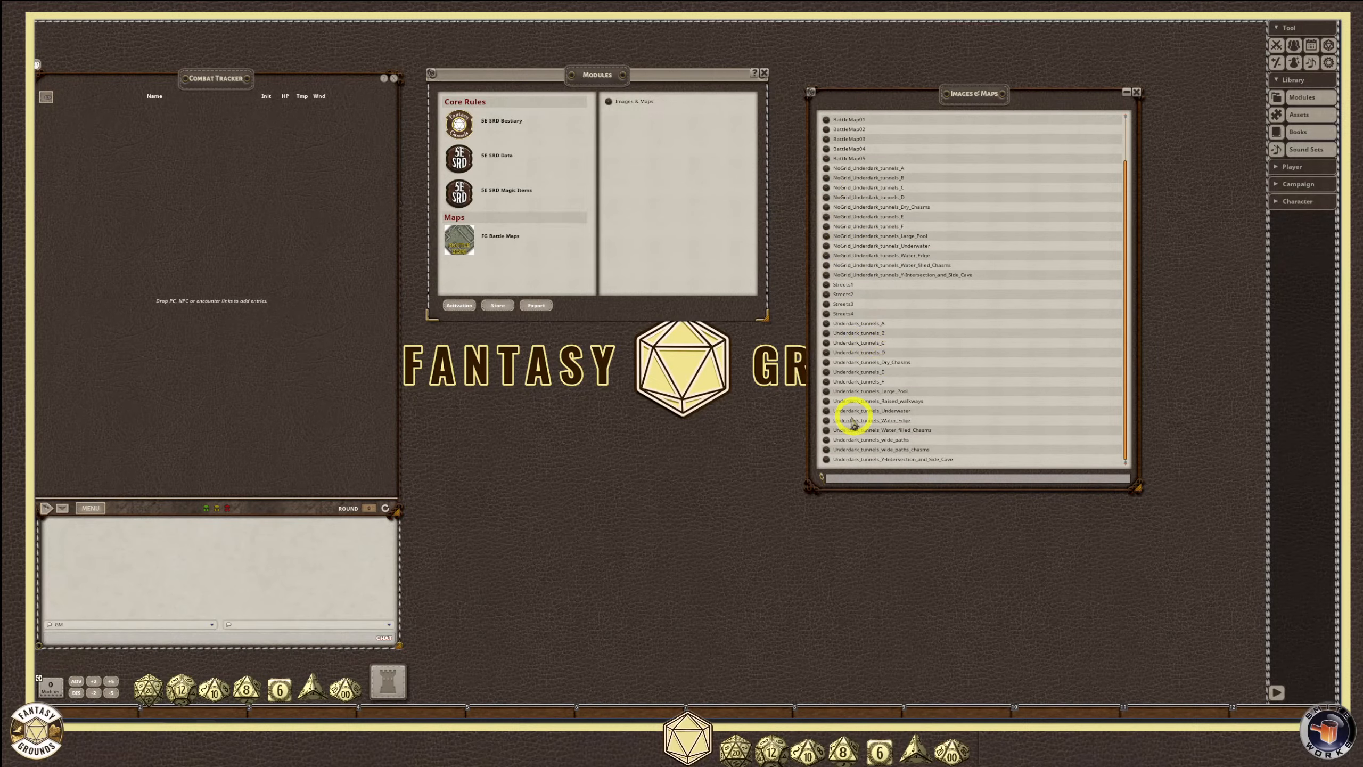
{"action": "left_click", "coordinate": [824, 430]}
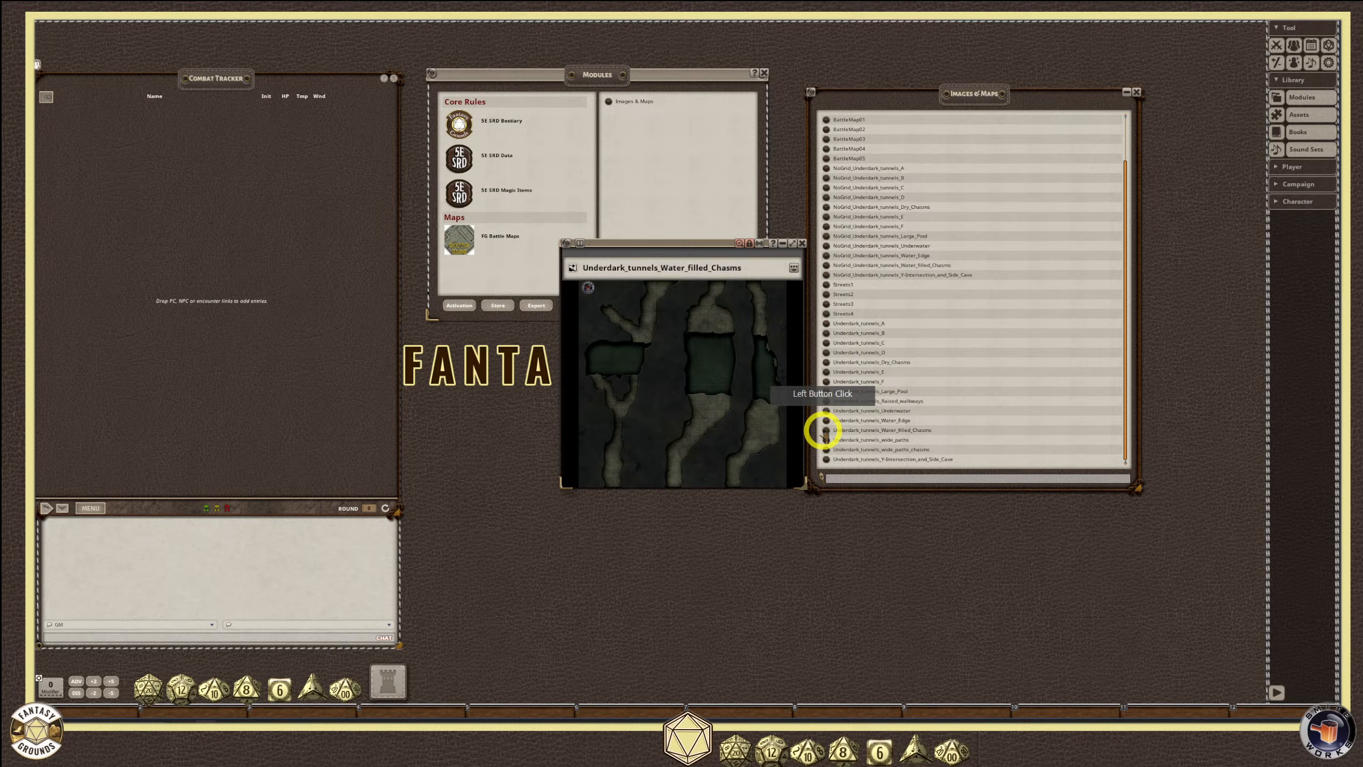
Close the Modules and Images & Maps windows, then enlarge the map window and place it beside the sidebar.
{"action": "left_click", "coordinate": [764, 73]}
{"action": "left_click_drag", "start_coordinate": [700, 243], "coordinate": [568, 83]}
{"action": "left_click", "coordinate": [1136, 94]}
{"action": "left_click_drag", "start_coordinate": [656, 316], "coordinate": [913, 551]}
{"action": "left_click_drag", "start_coordinate": [632, 100], "coordinate": [1019, 35]}
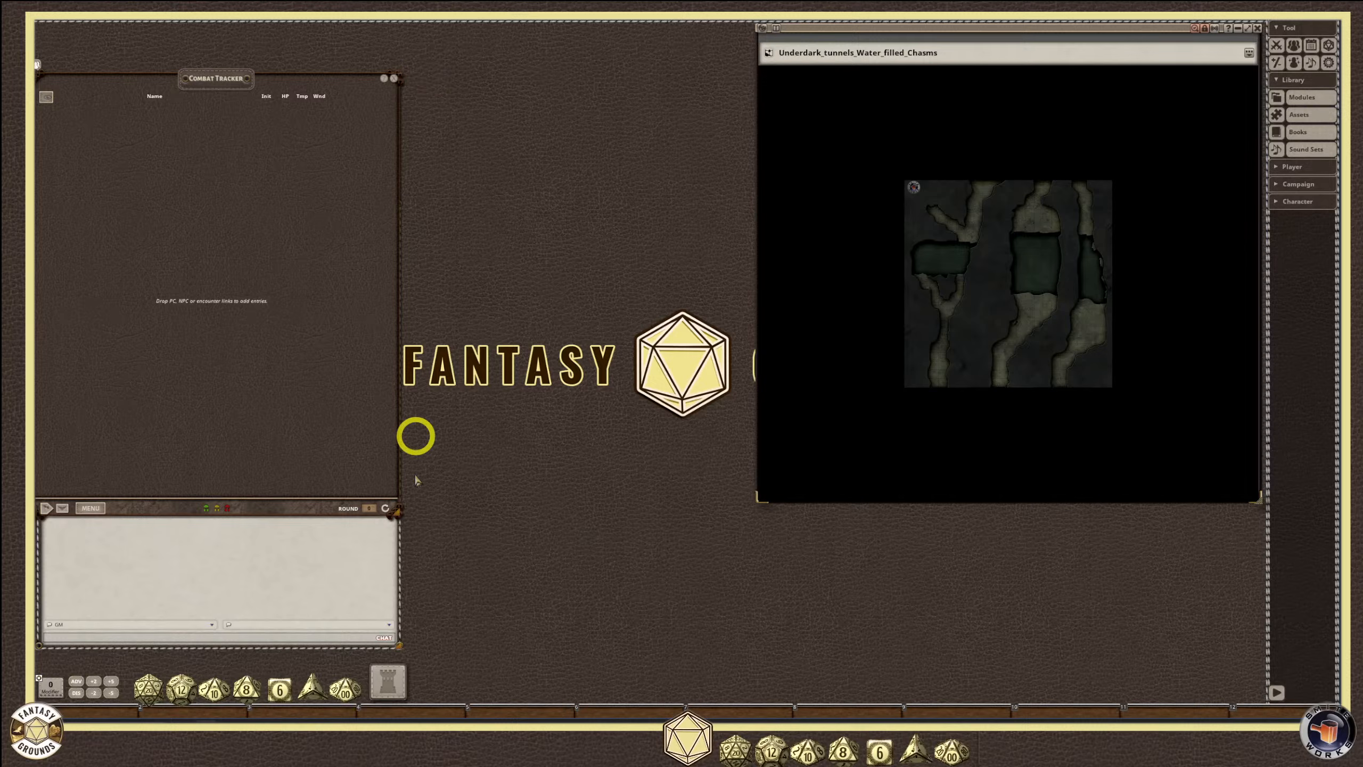
{"action": "left_click", "coordinate": [1309, 170]}
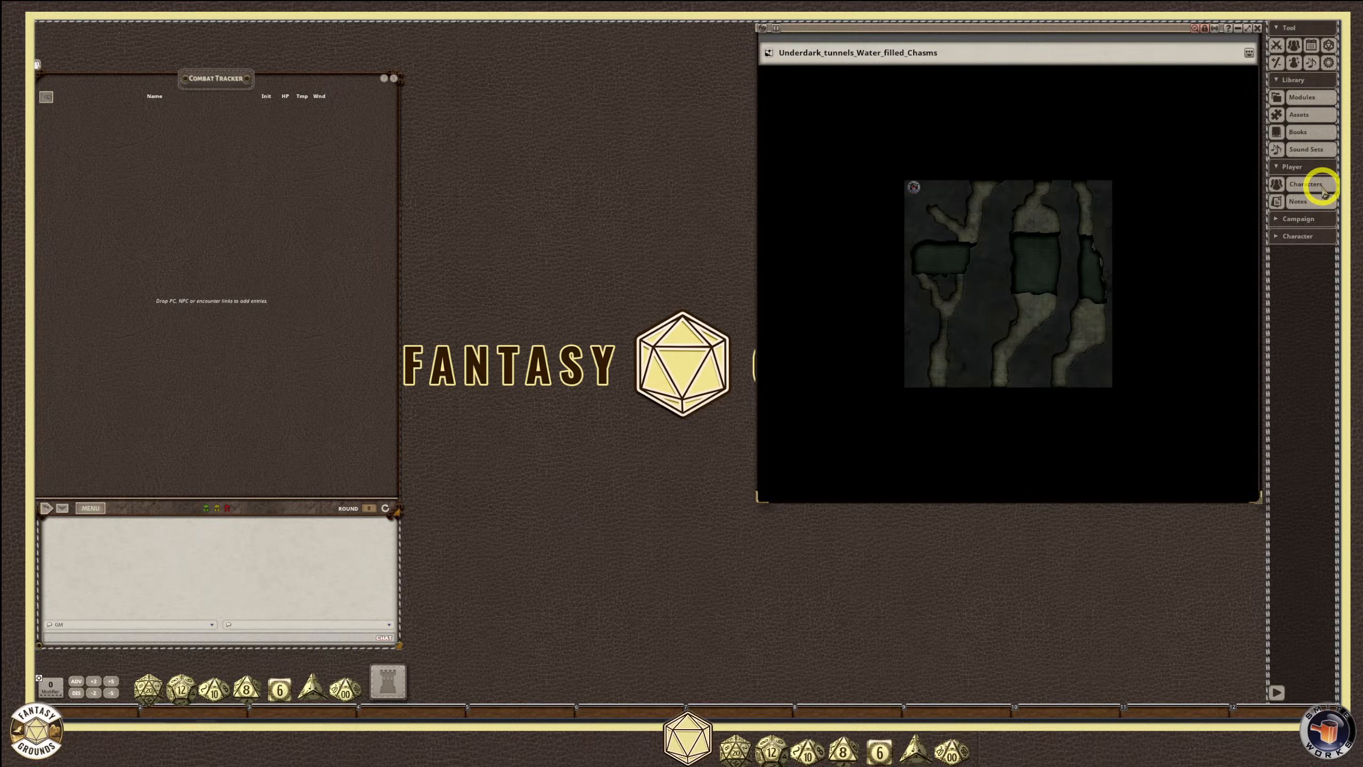
{"action": "left_click", "coordinate": [1309, 167]}
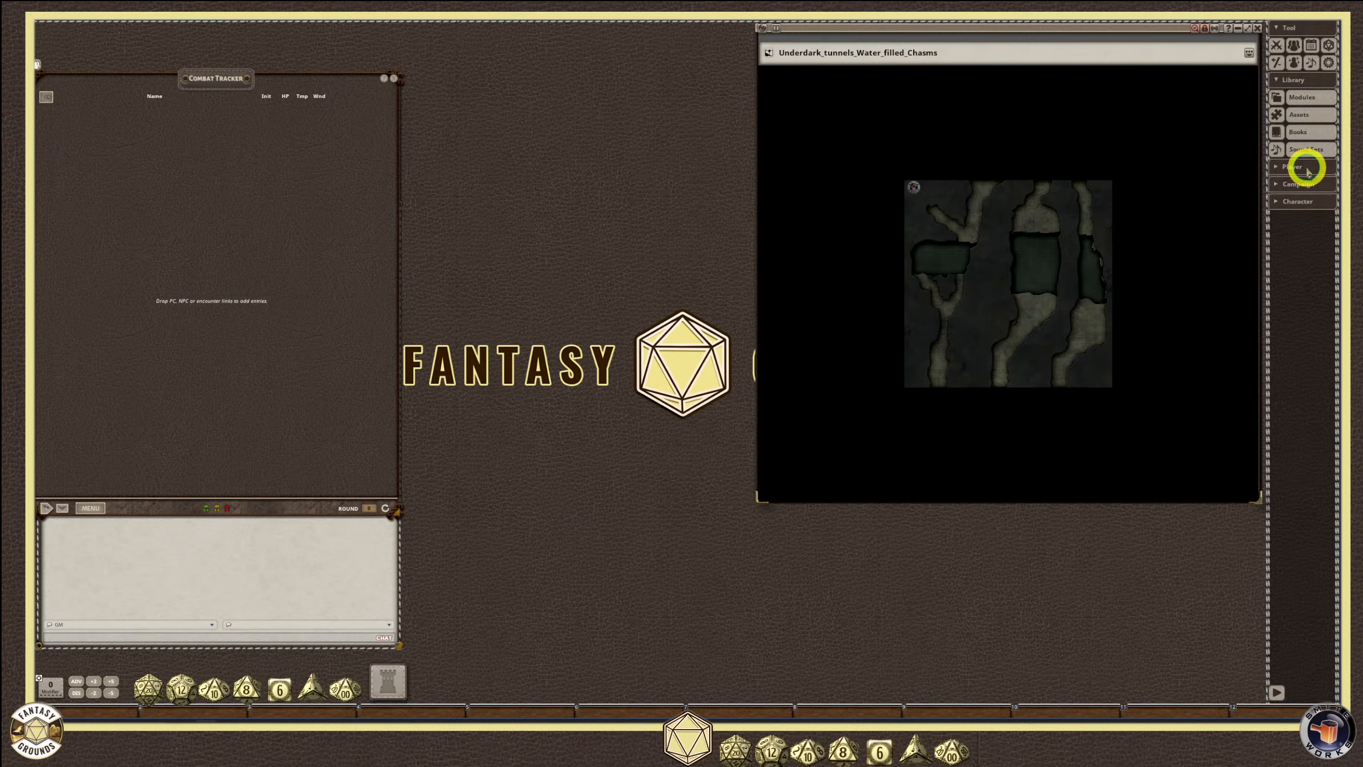
{"action": "left_click", "coordinate": [1305, 97]}
{"action": "left_click", "coordinate": [764, 73]}
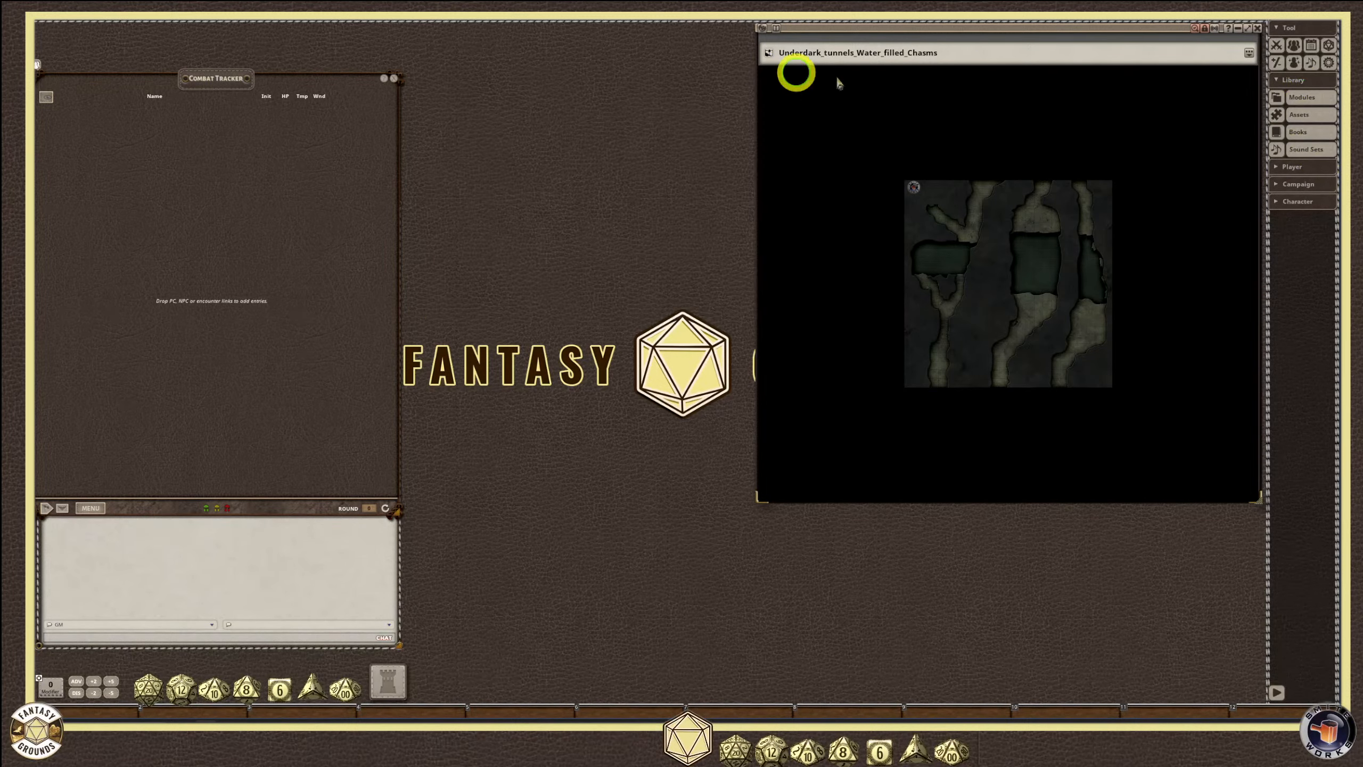
Open the campaign's NPCs list, place it beside the Combat Tracker, and enlarge it downward.
{"action": "left_click", "coordinate": [1297, 82]}
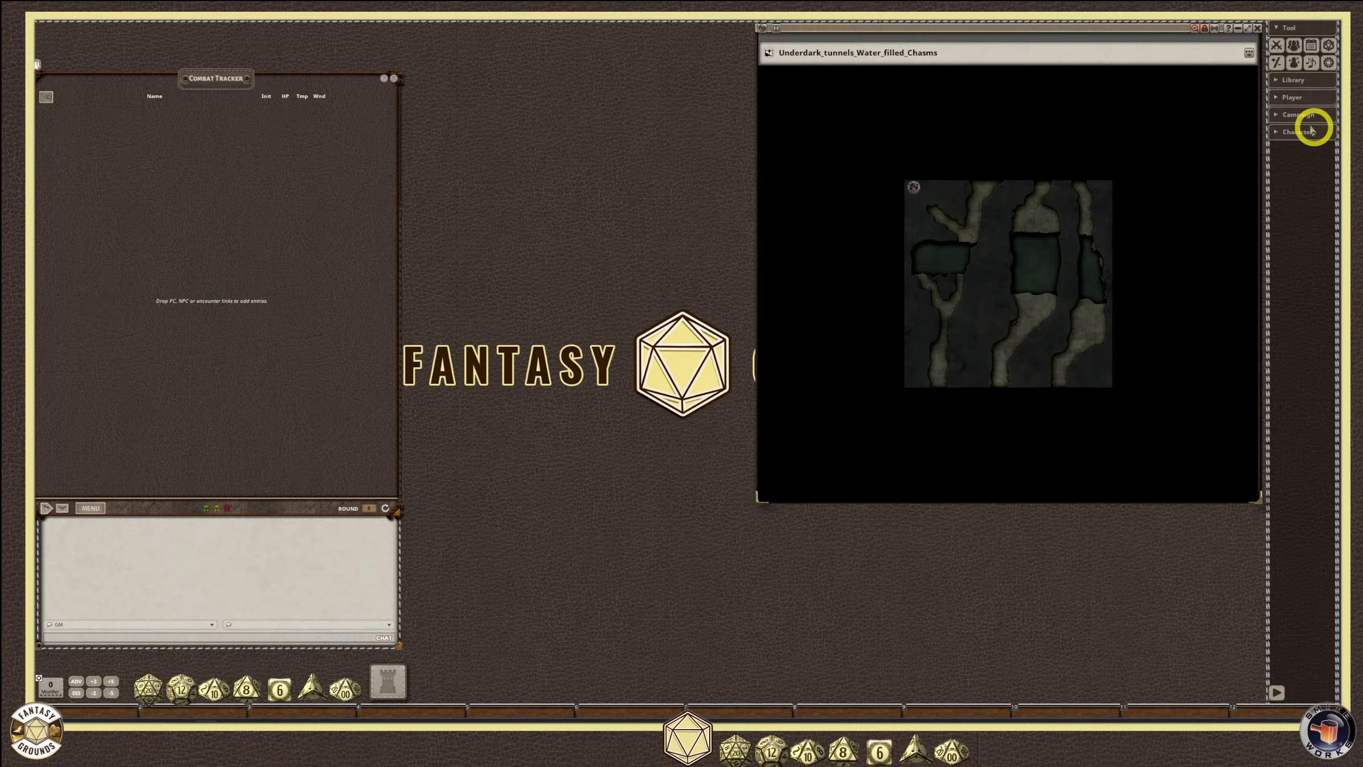
{"action": "left_click", "coordinate": [1303, 115]}
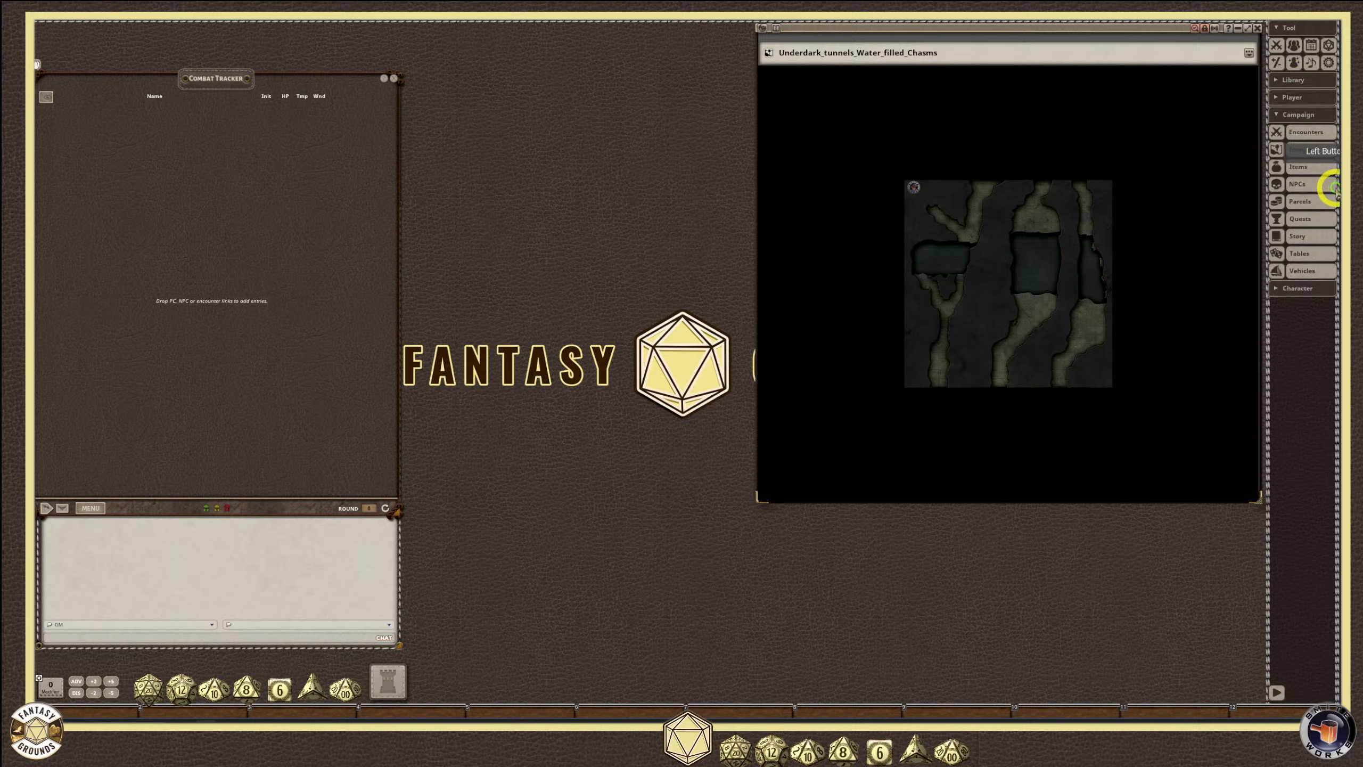
{"action": "left_click", "coordinate": [1308, 188]}
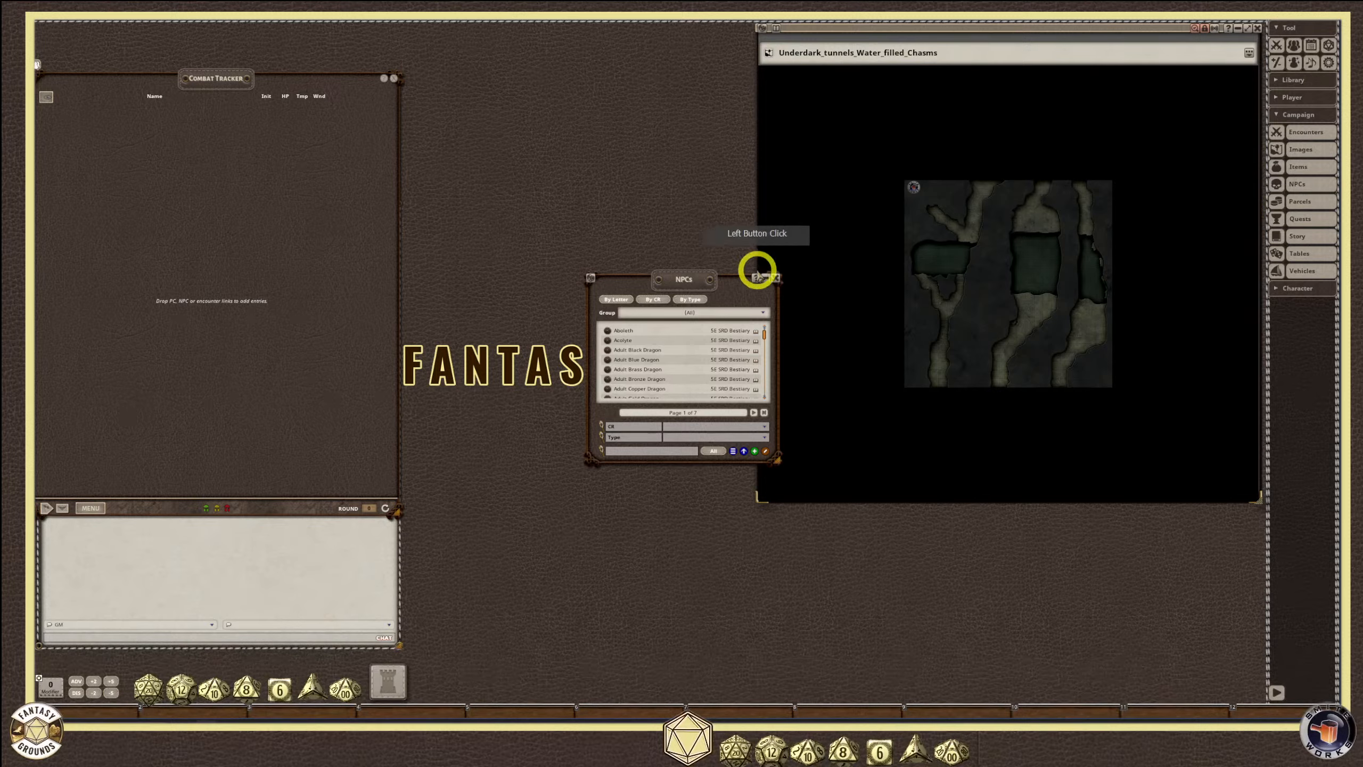
{"action": "left_click_drag", "start_coordinate": [758, 268], "coordinate": [534, 79]}
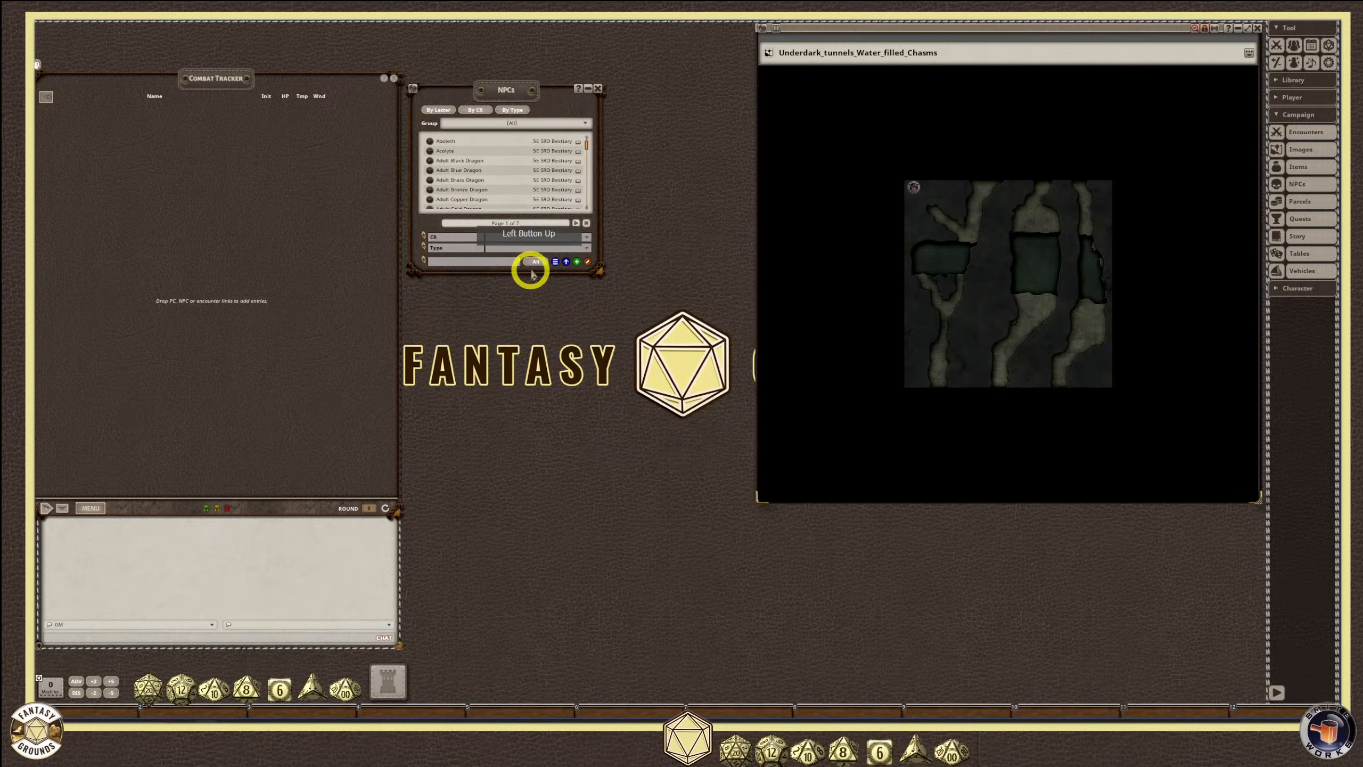
{"action": "left_click_drag", "start_coordinate": [531, 273], "coordinate": [571, 428]}
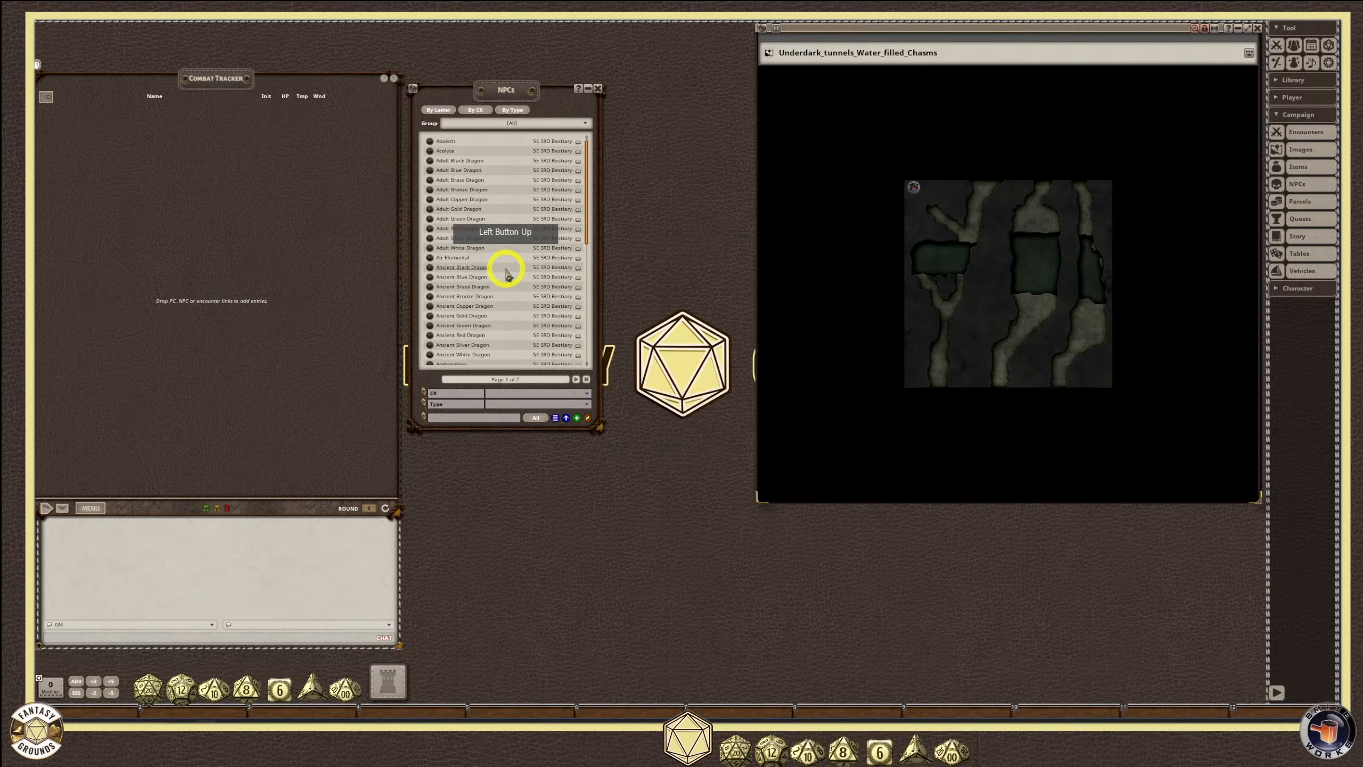
Add the Adult Black Dragon from the NPCs list to the Combat Tracker and close the list.
{"action": "scroll", "coordinate": [504, 263], "scroll_direction": "down", "scroll_amount": 1}
{"action": "scroll", "coordinate": [481, 230], "scroll_direction": "up", "scroll_amount": 1}
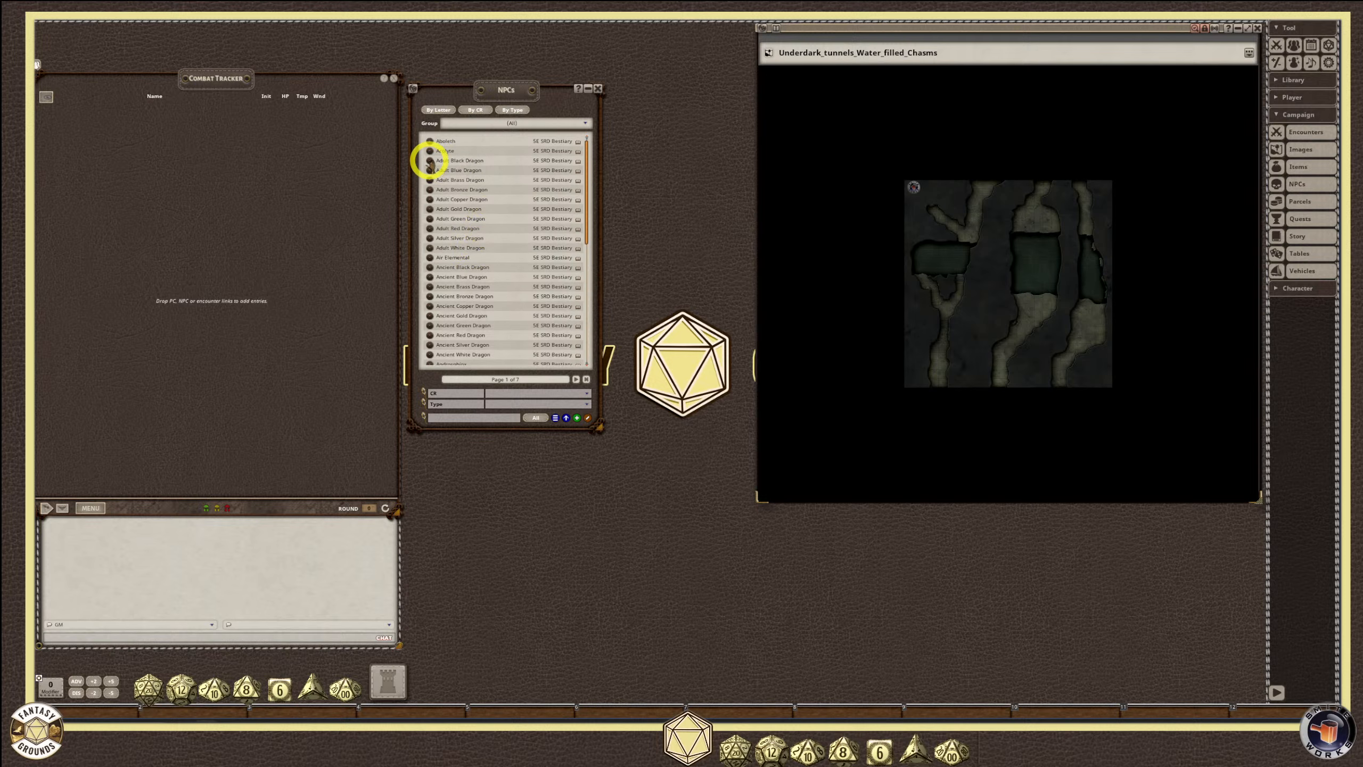
{"action": "left_click_drag", "start_coordinate": [429, 161], "coordinate": [185, 169]}
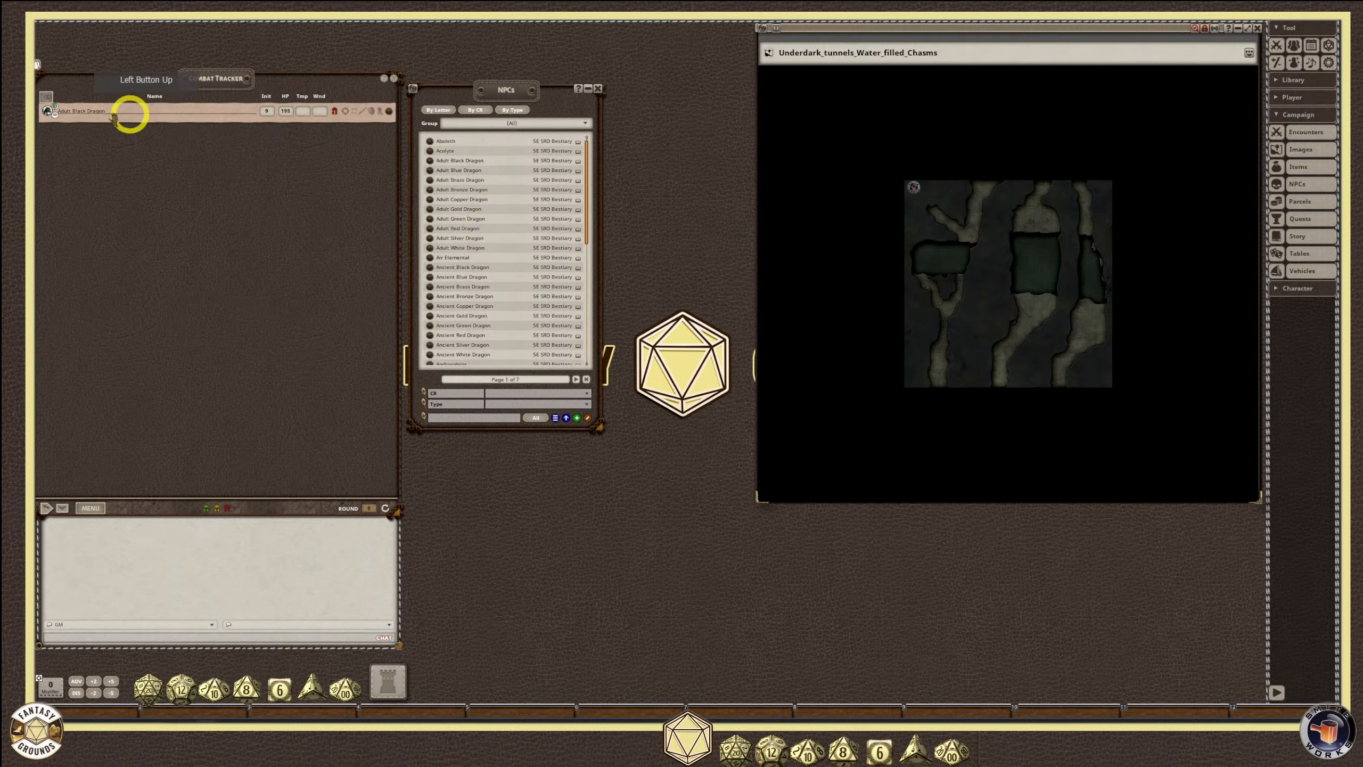
{"action": "left_click", "coordinate": [601, 89]}
Place the Adult Black Dragon's token from the Combat Tracker in the middle water-filled chasm of the map.
{"action": "scroll", "coordinate": [1013, 277], "scroll_direction": "up", "scroll_amount": 6}
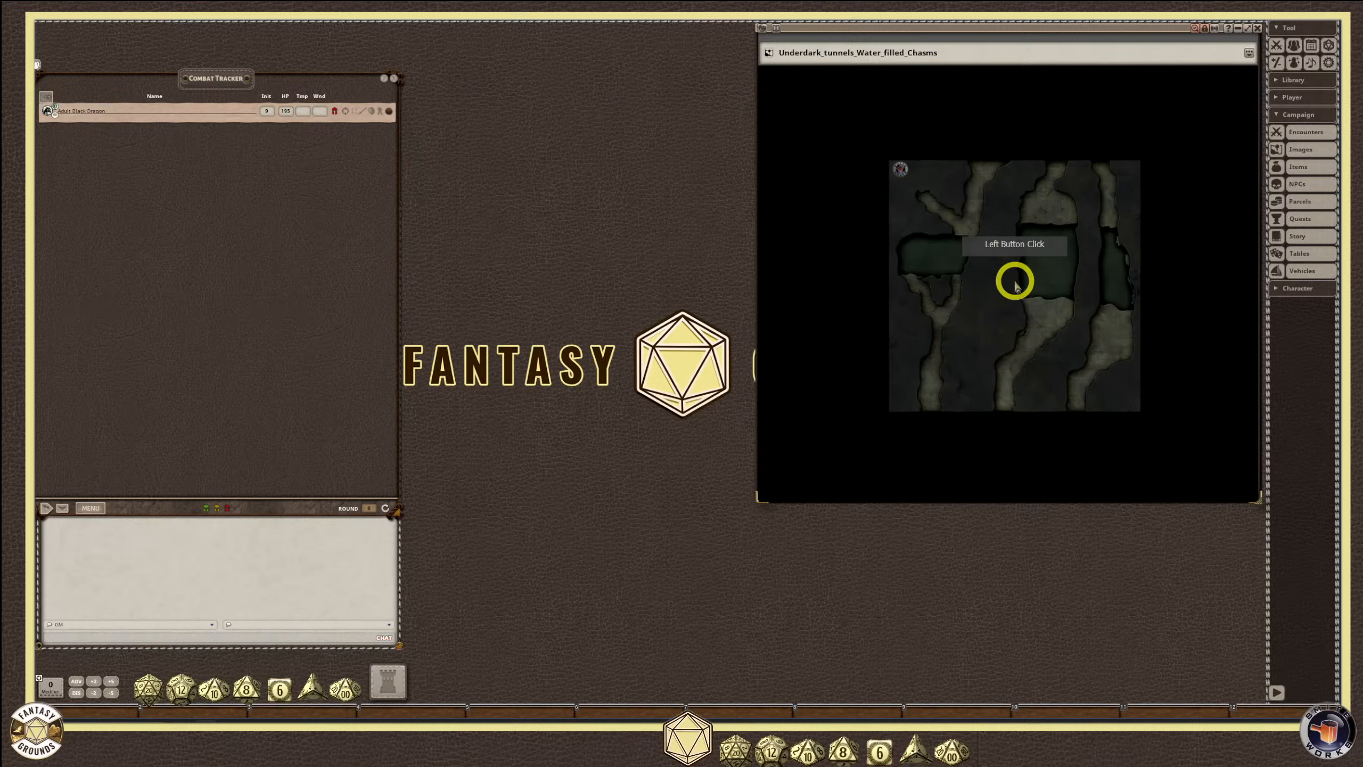
{"action": "scroll", "coordinate": [1035, 298], "scroll_direction": "down", "scroll_amount": 2}
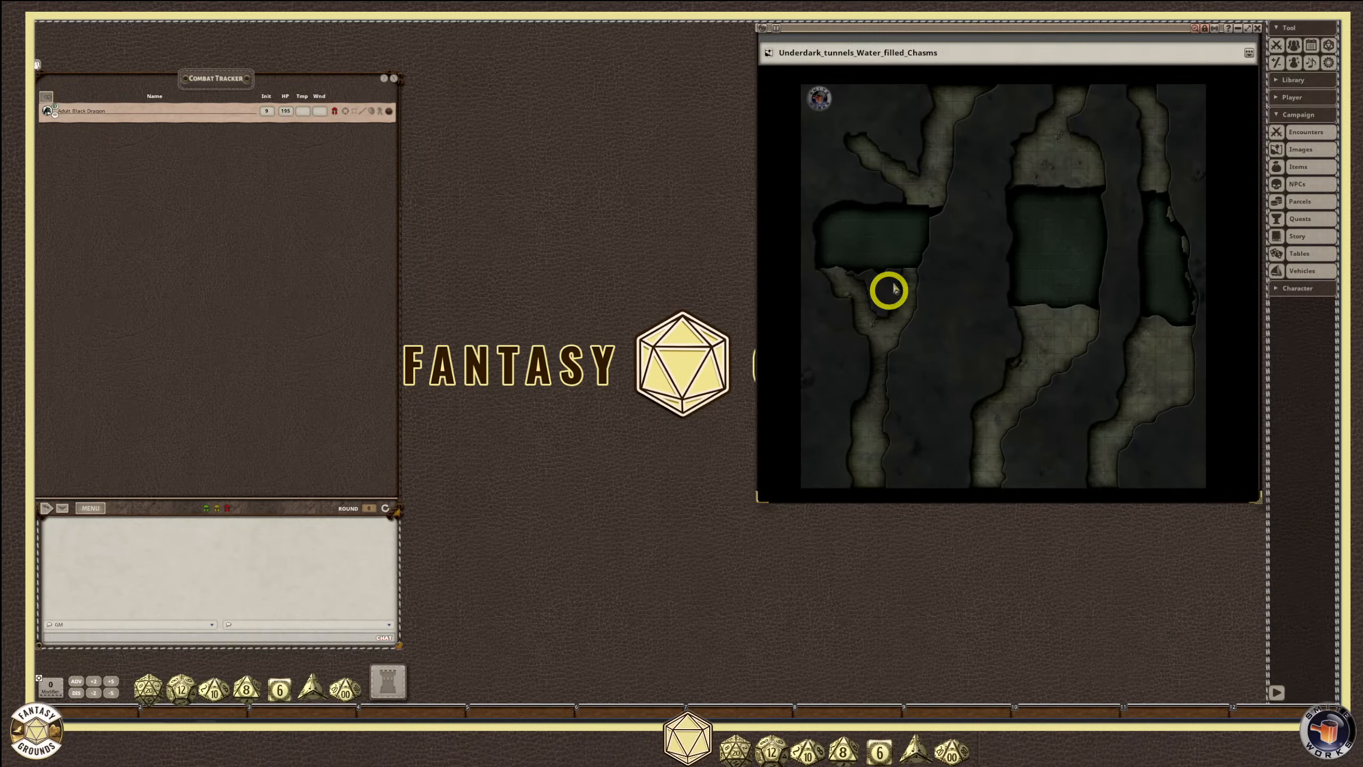
{"action": "scroll", "coordinate": [1059, 267], "scroll_direction": "up", "scroll_amount": 2}
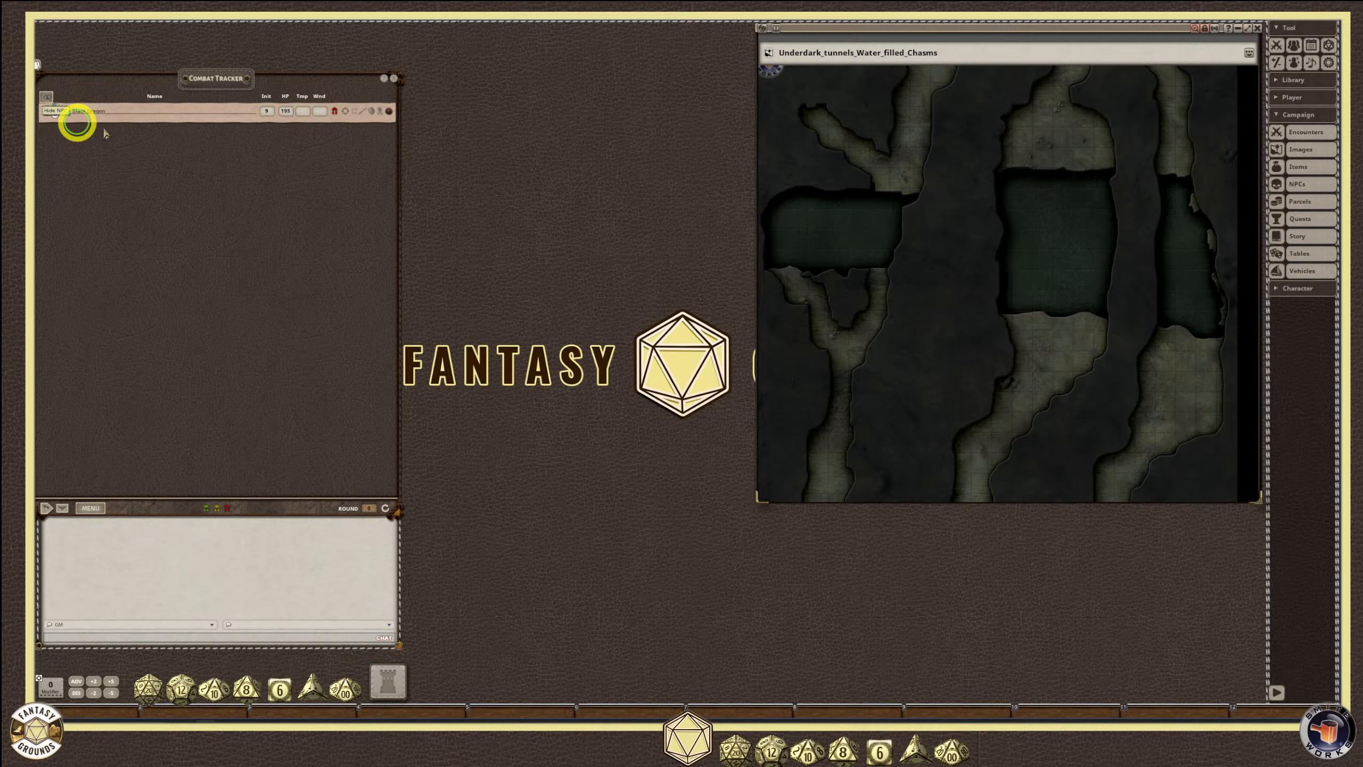
{"action": "left_click_drag", "start_coordinate": [47, 110], "coordinate": [1056, 232]}
{"action": "scroll", "coordinate": [1101, 265], "scroll_direction": "up", "scroll_amount": 4}
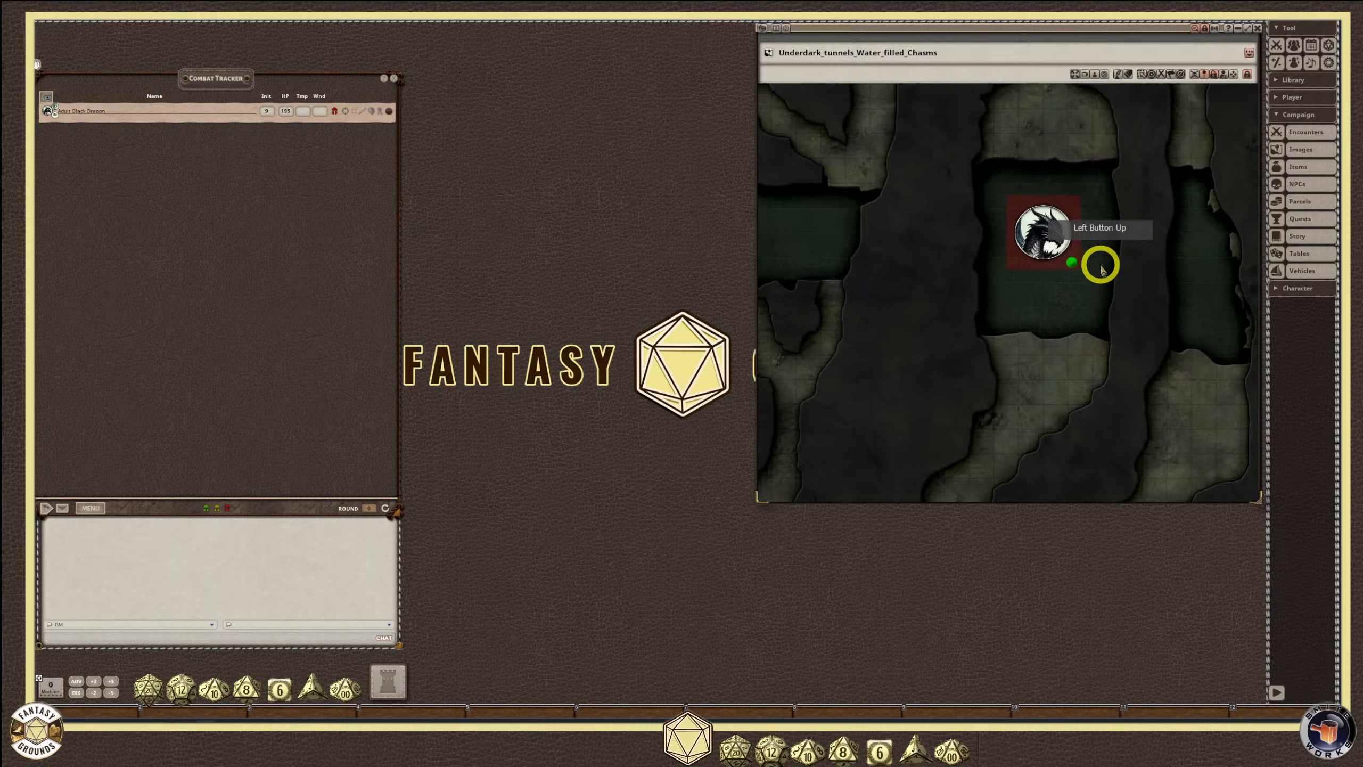
Select the dragon's token and examine its line of sight along the middle tunnel.
{"action": "left_click", "coordinate": [1031, 217]}
{"action": "scroll", "coordinate": [976, 292], "scroll_direction": "down", "scroll_amount": 4}
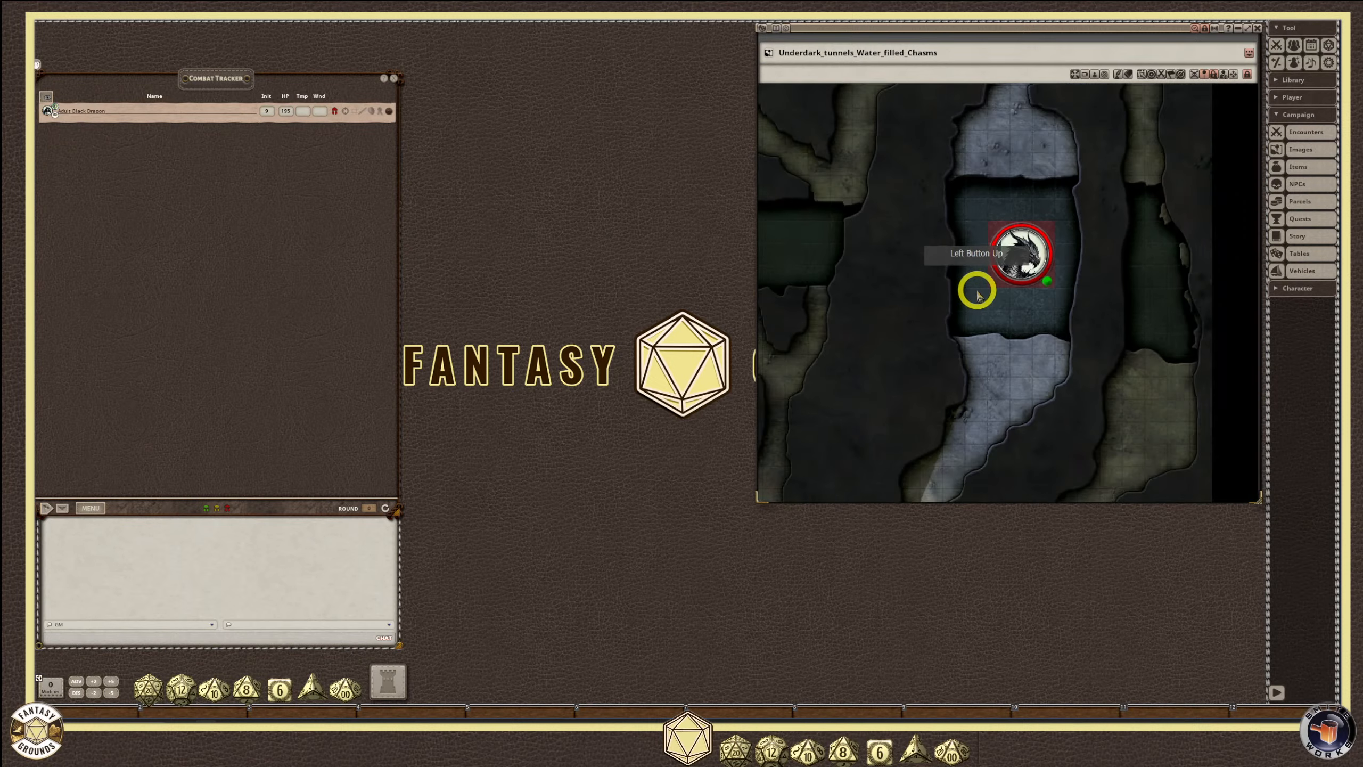
{"action": "scroll", "coordinate": [976, 295], "scroll_direction": "down", "scroll_amount": 3}
{"action": "scroll", "coordinate": [992, 259], "scroll_direction": "up", "scroll_amount": 4}
{"action": "scroll", "coordinate": [1007, 171], "scroll_direction": "down", "scroll_amount": 2}
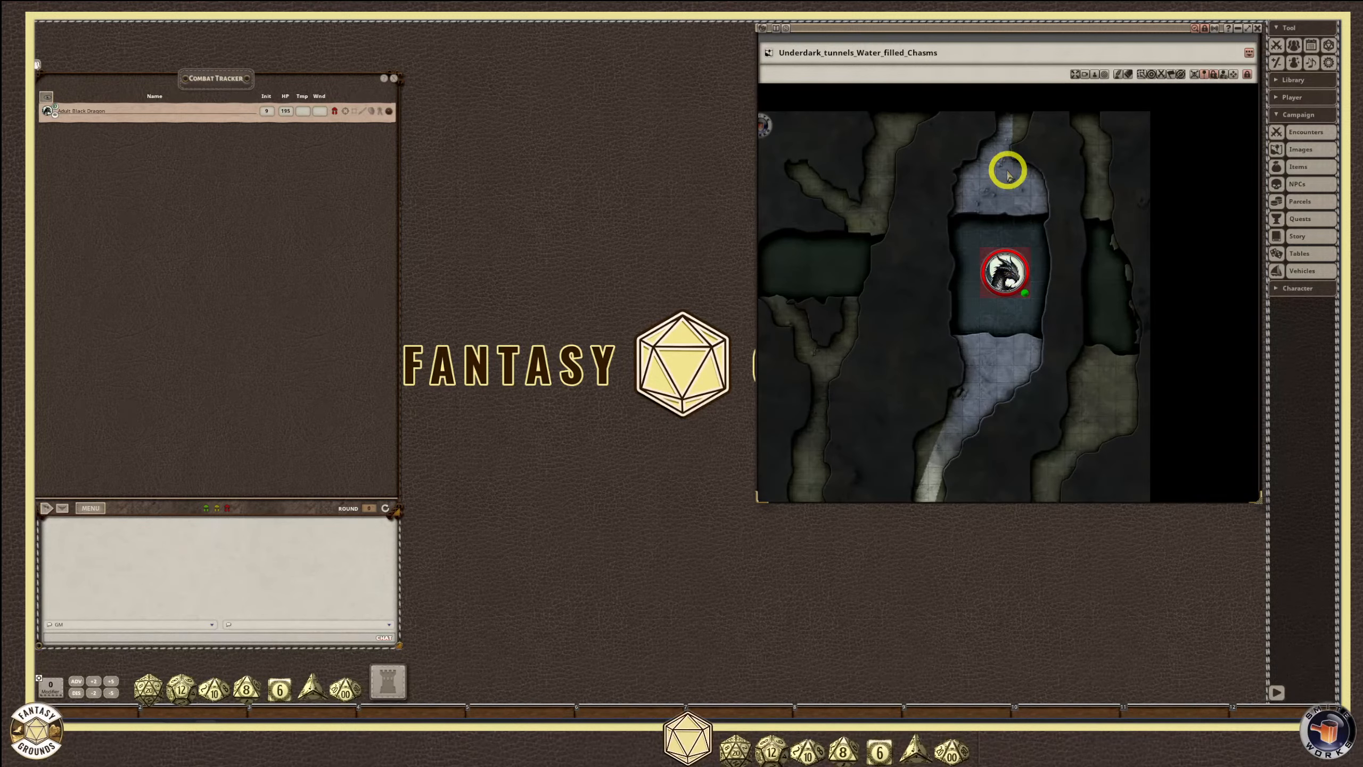
{"action": "scroll", "coordinate": [946, 461], "scroll_direction": "up", "scroll_amount": 1}
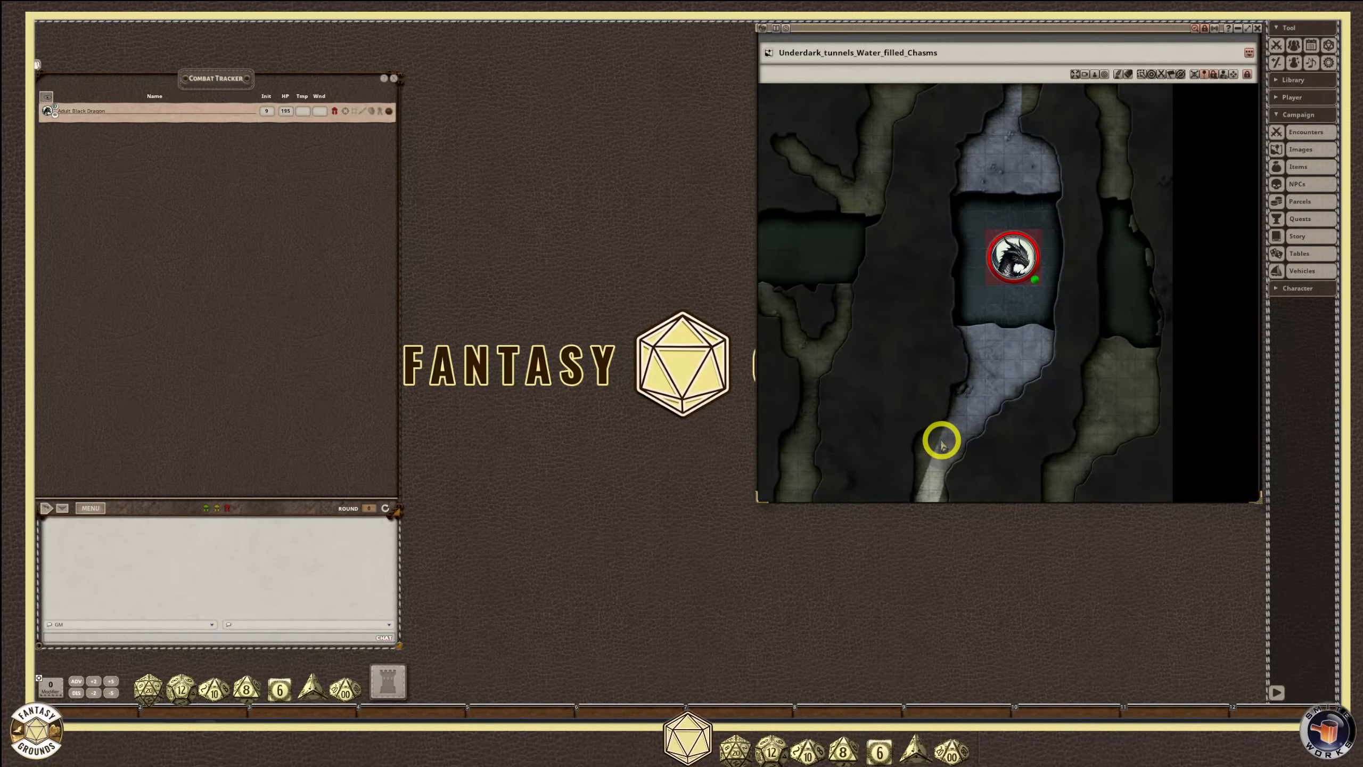
{"action": "scroll", "coordinate": [942, 443], "scroll_direction": "up", "scroll_amount": 1}
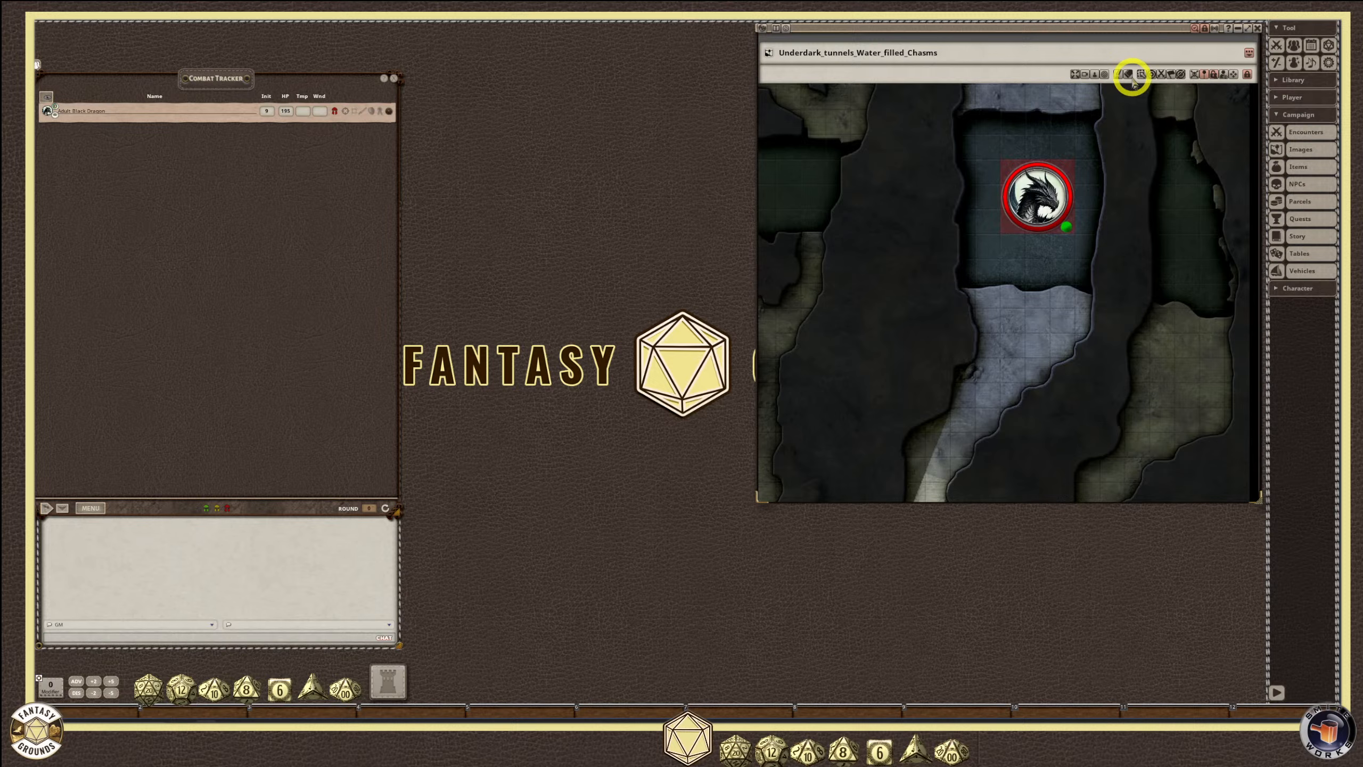
Show the map's view actions and layers, enable Player Vision Preview, and examine the area visible to the dragon's token.
{"action": "left_click", "coordinate": [1093, 75]}
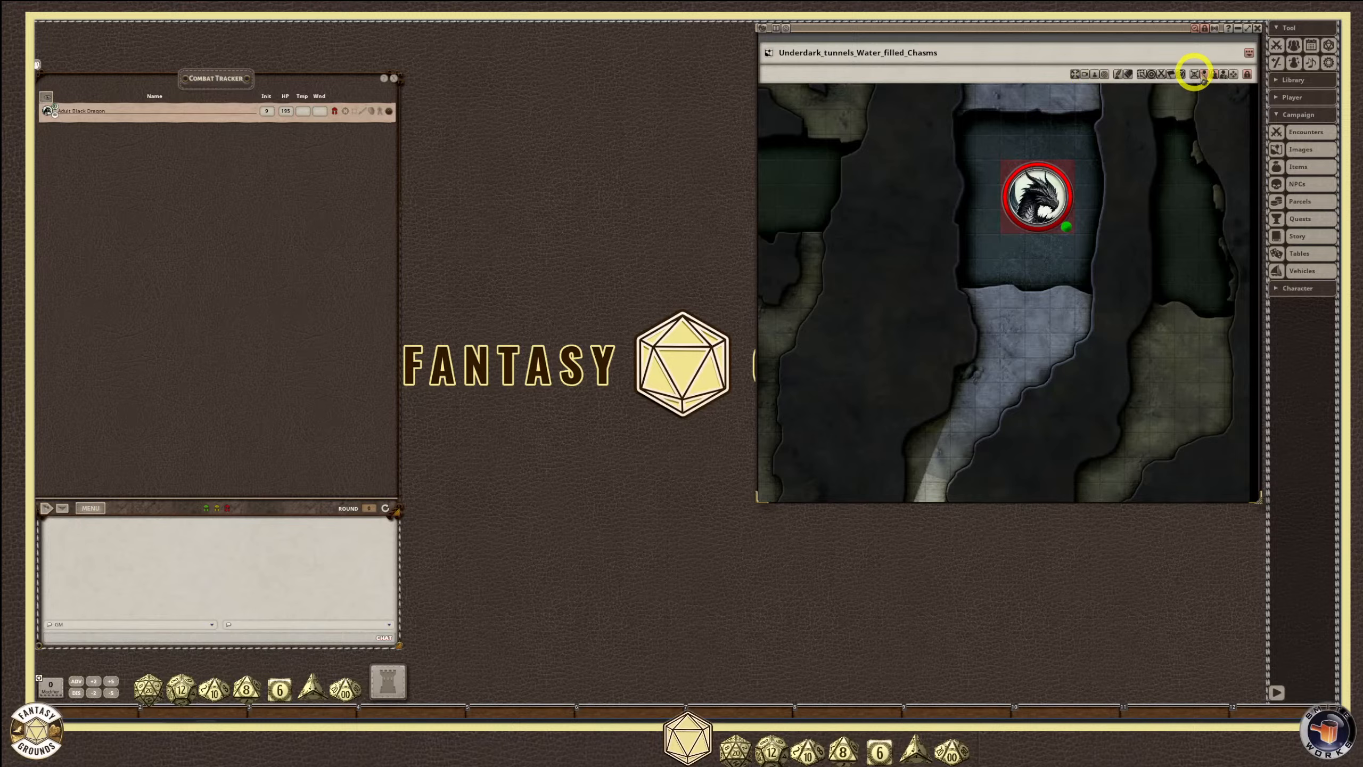
{"action": "left_click", "coordinate": [1250, 53]}
{"action": "left_click", "coordinate": [1250, 52]}
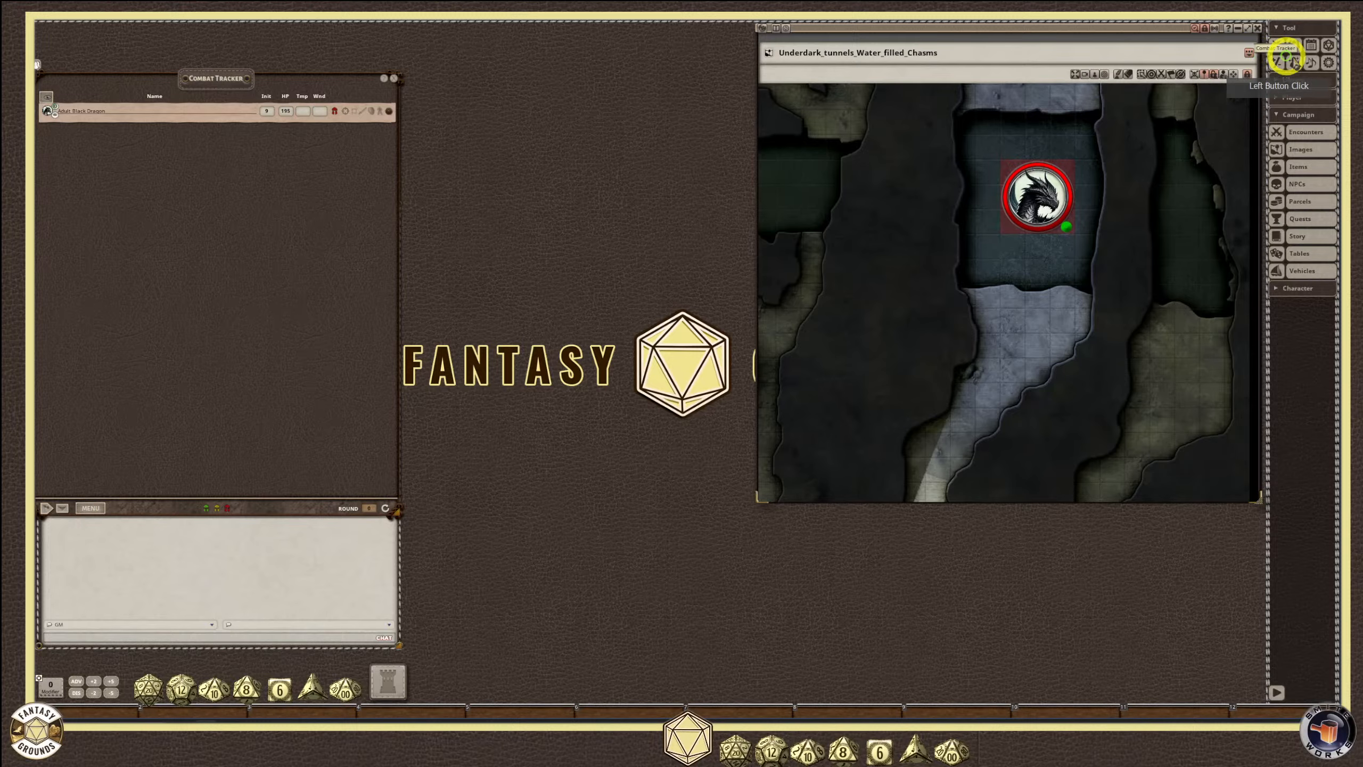
{"action": "left_click", "coordinate": [1249, 75]}
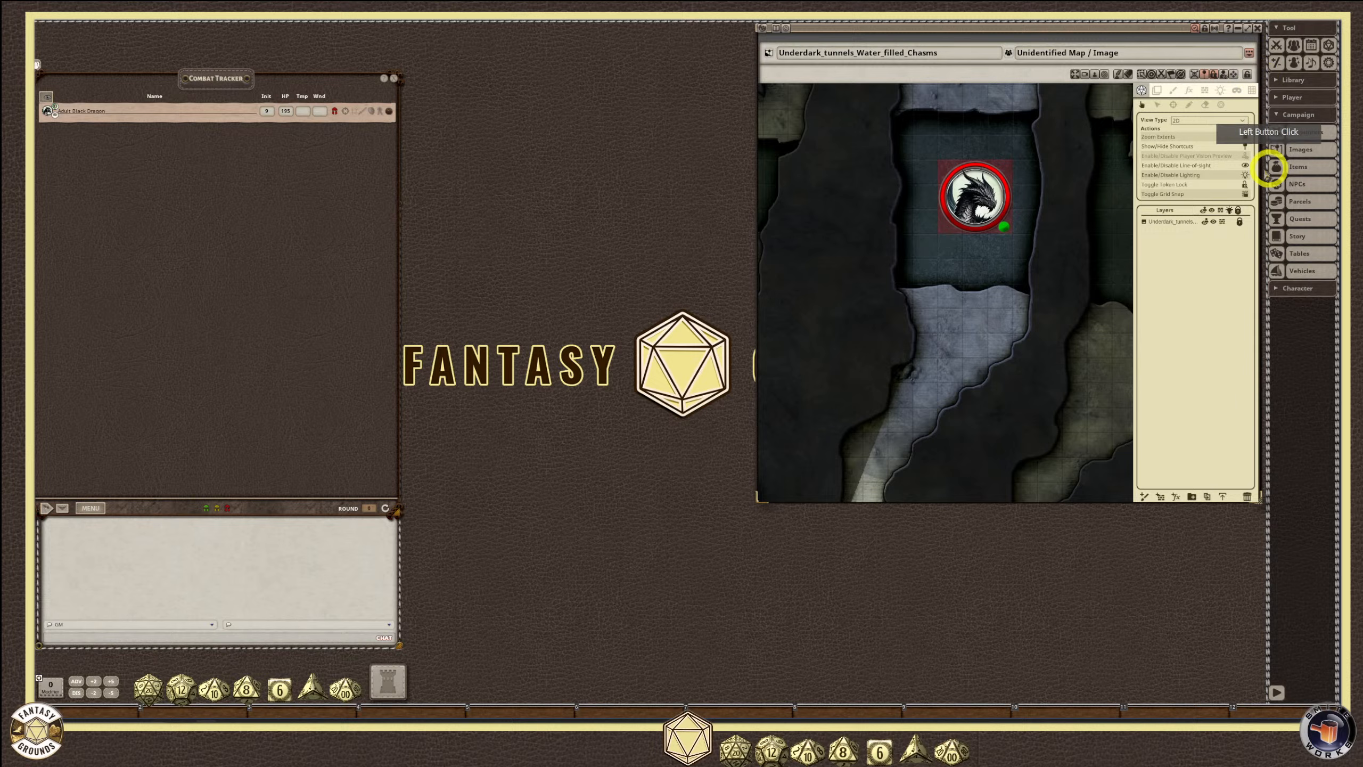
{"action": "left_click", "coordinate": [1245, 156]}
{"action": "scroll", "coordinate": [1068, 279], "scroll_direction": "down", "scroll_amount": 4}
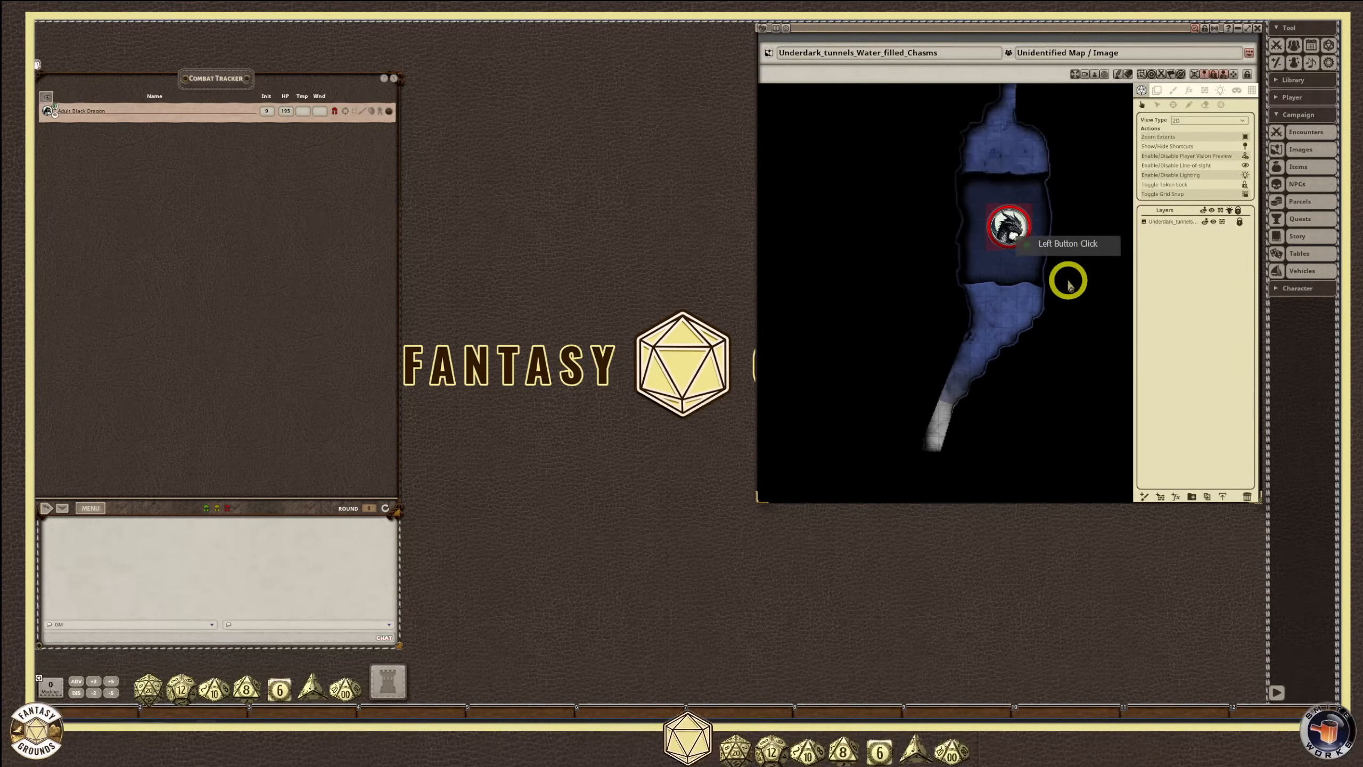
{"action": "scroll", "coordinate": [1069, 283], "scroll_direction": "up", "scroll_amount": 1}
{"action": "left_click", "coordinate": [1007, 226]}
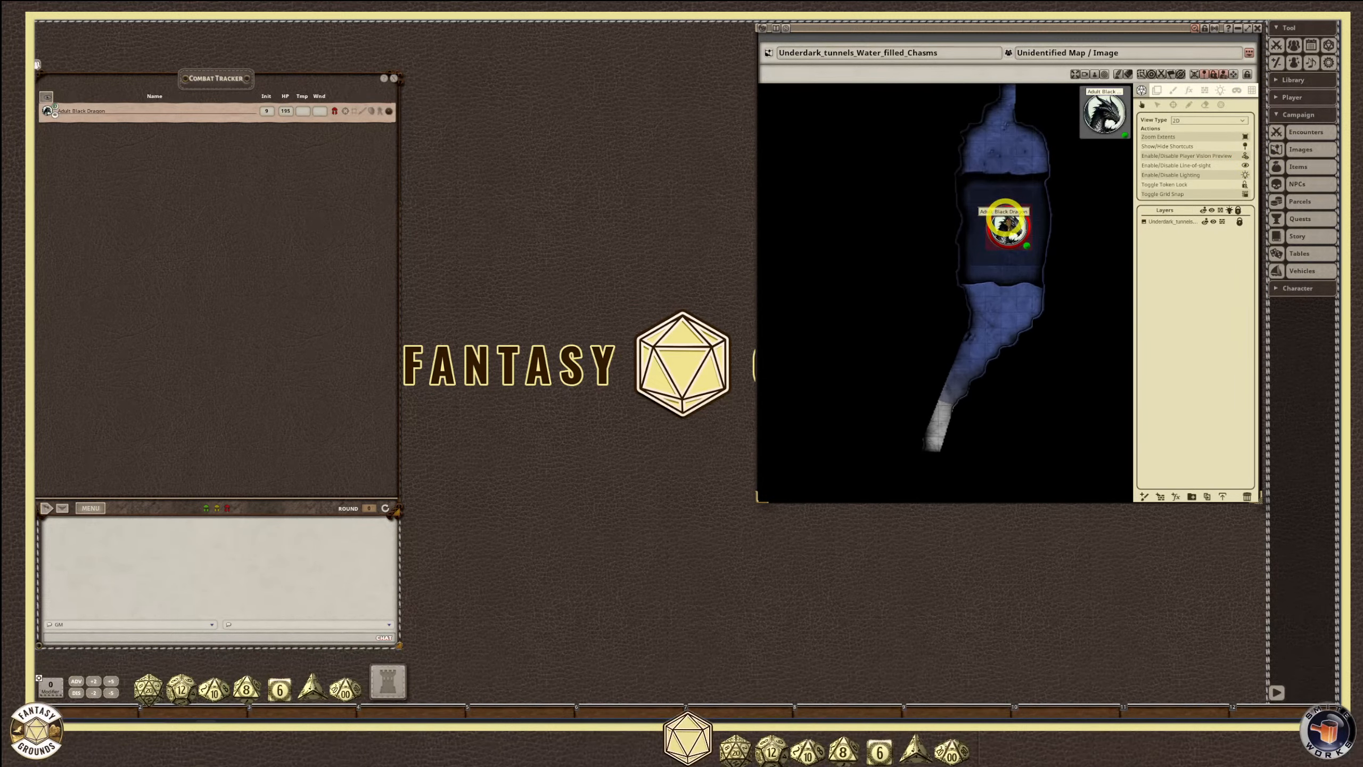
{"action": "scroll", "coordinate": [1036, 273], "scroll_direction": "down", "scroll_amount": 4}
{"action": "scroll", "coordinate": [1037, 269], "scroll_direction": "up", "scroll_amount": 5}
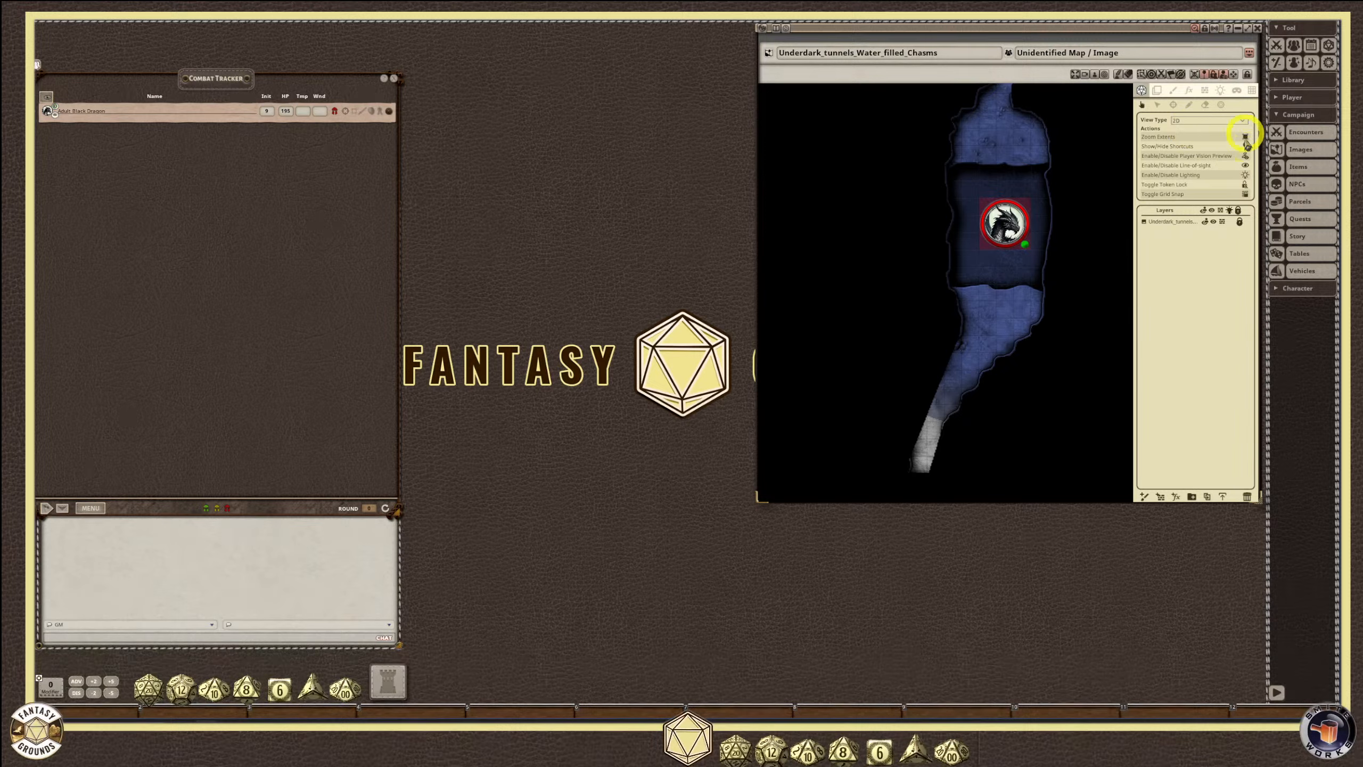
Compare the map with Player Vision Preview off and on, deselecting and reselecting the dragon's token.
{"action": "left_click", "coordinate": [1246, 160]}
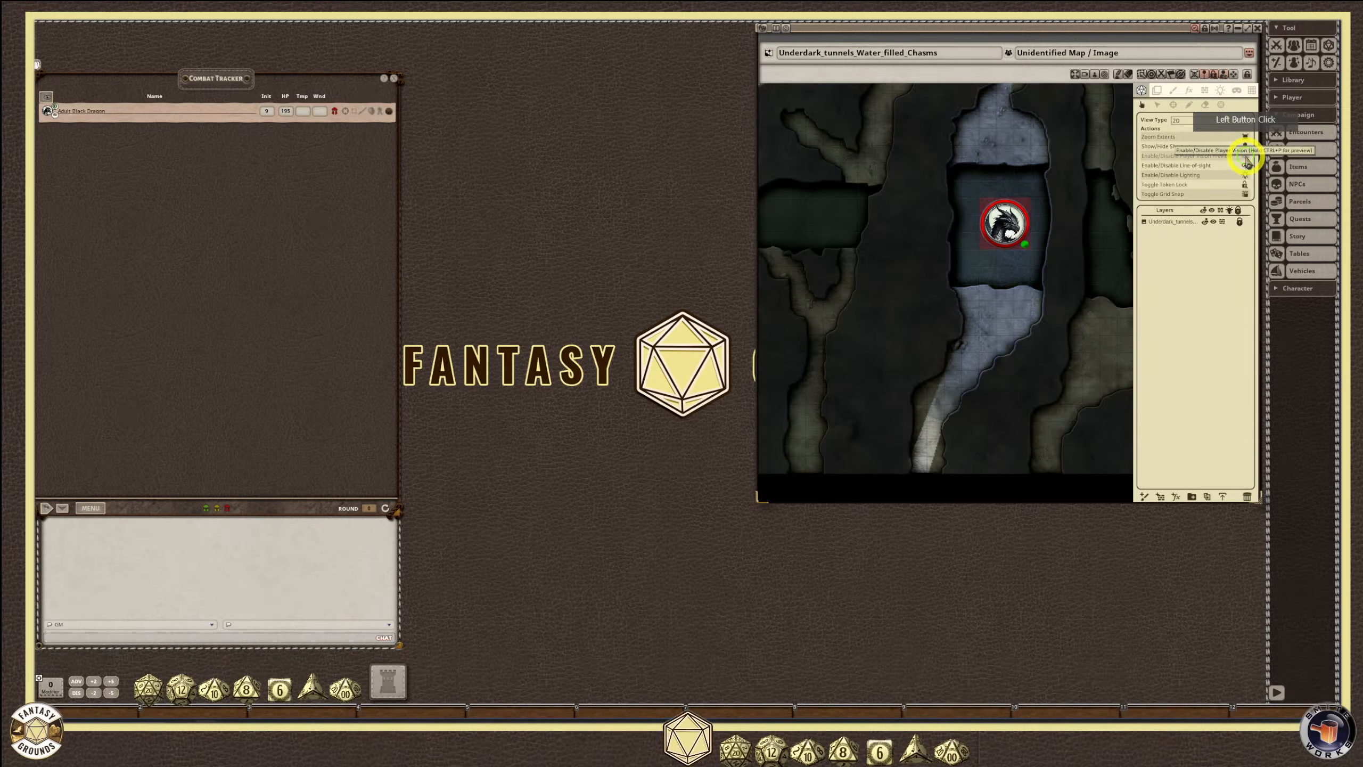
{"action": "left_click", "coordinate": [1001, 219]}
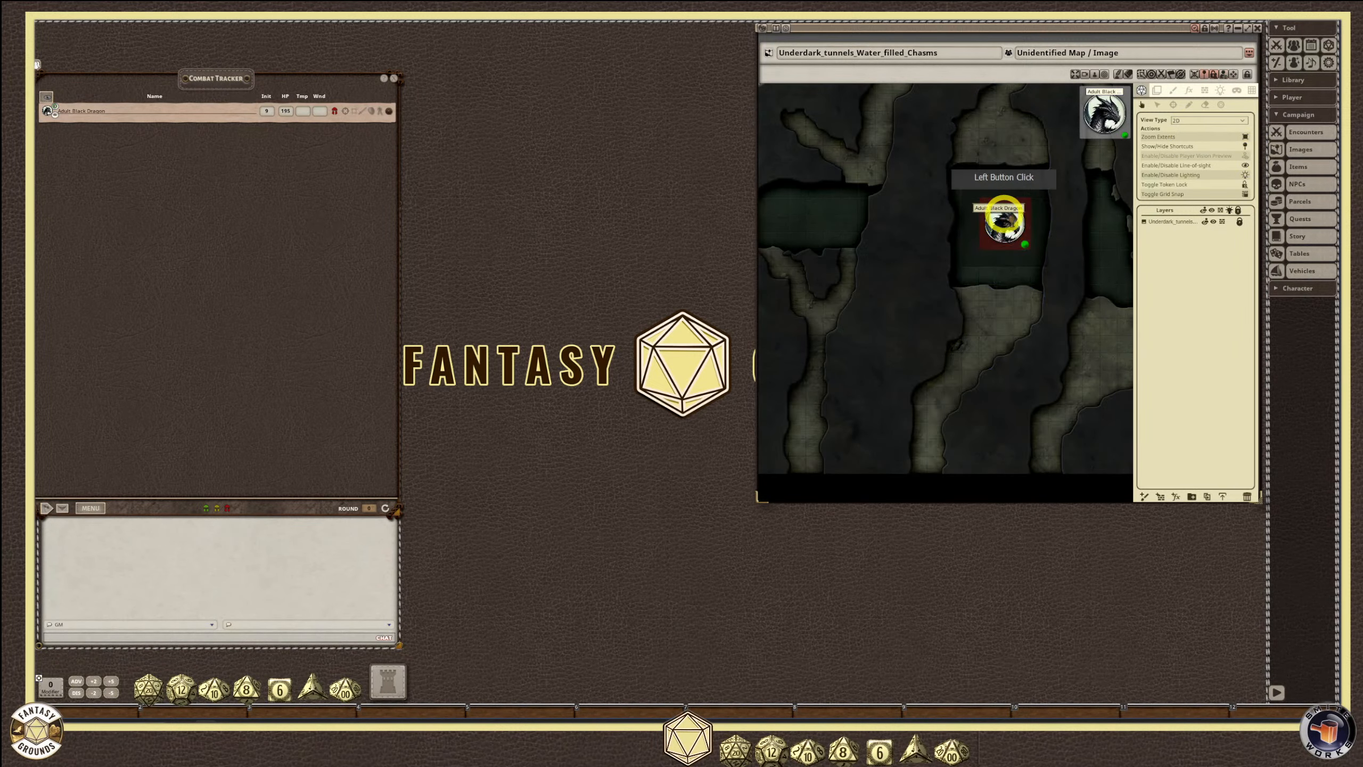
{"action": "left_click", "coordinate": [1245, 160]}
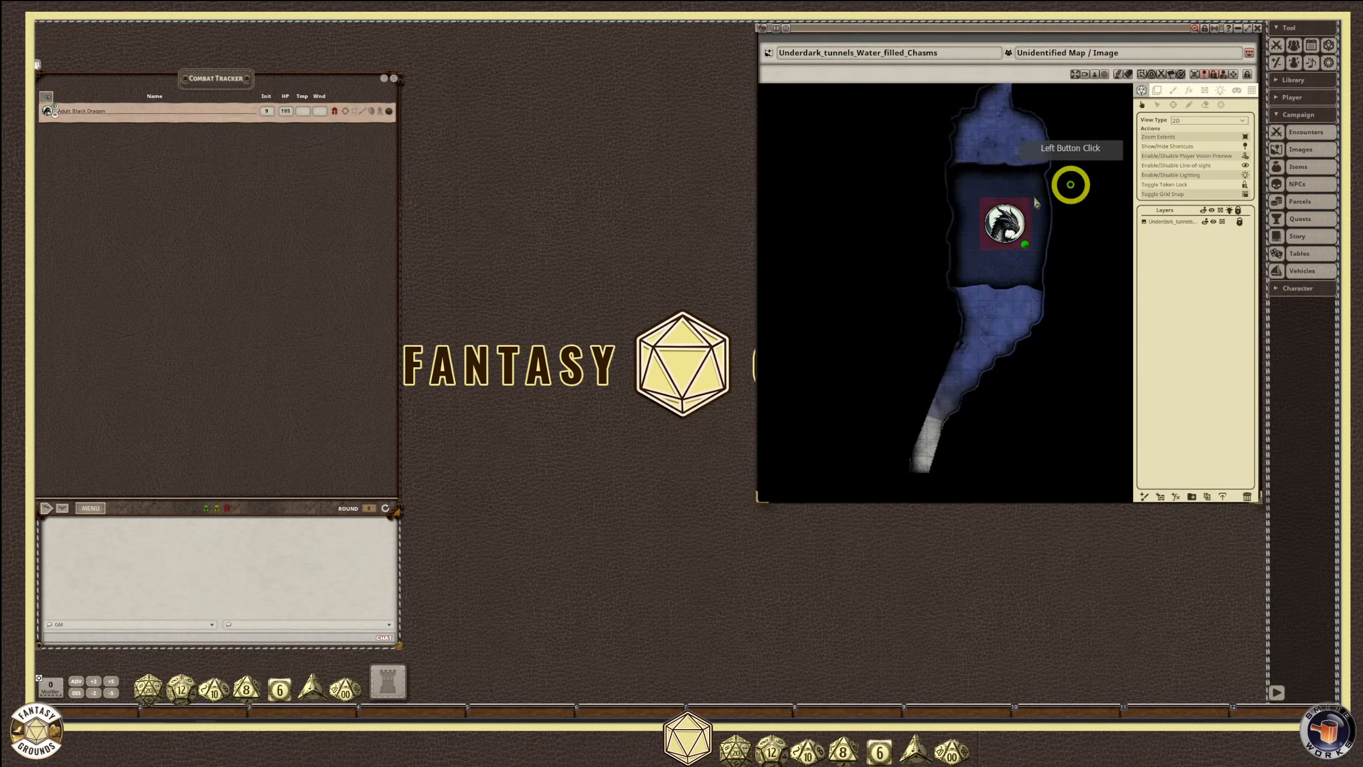
{"action": "left_click", "coordinate": [1004, 220]}
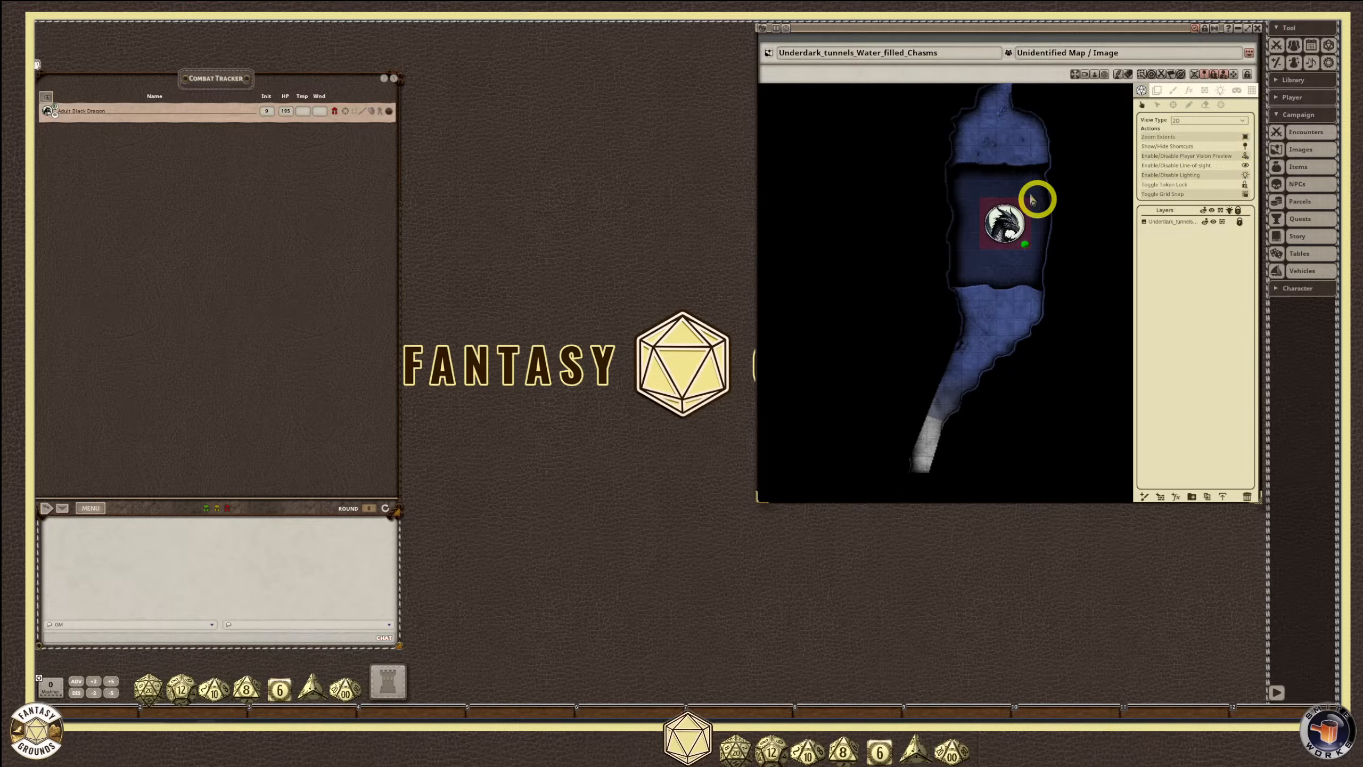
{"action": "left_click", "coordinate": [1005, 222]}
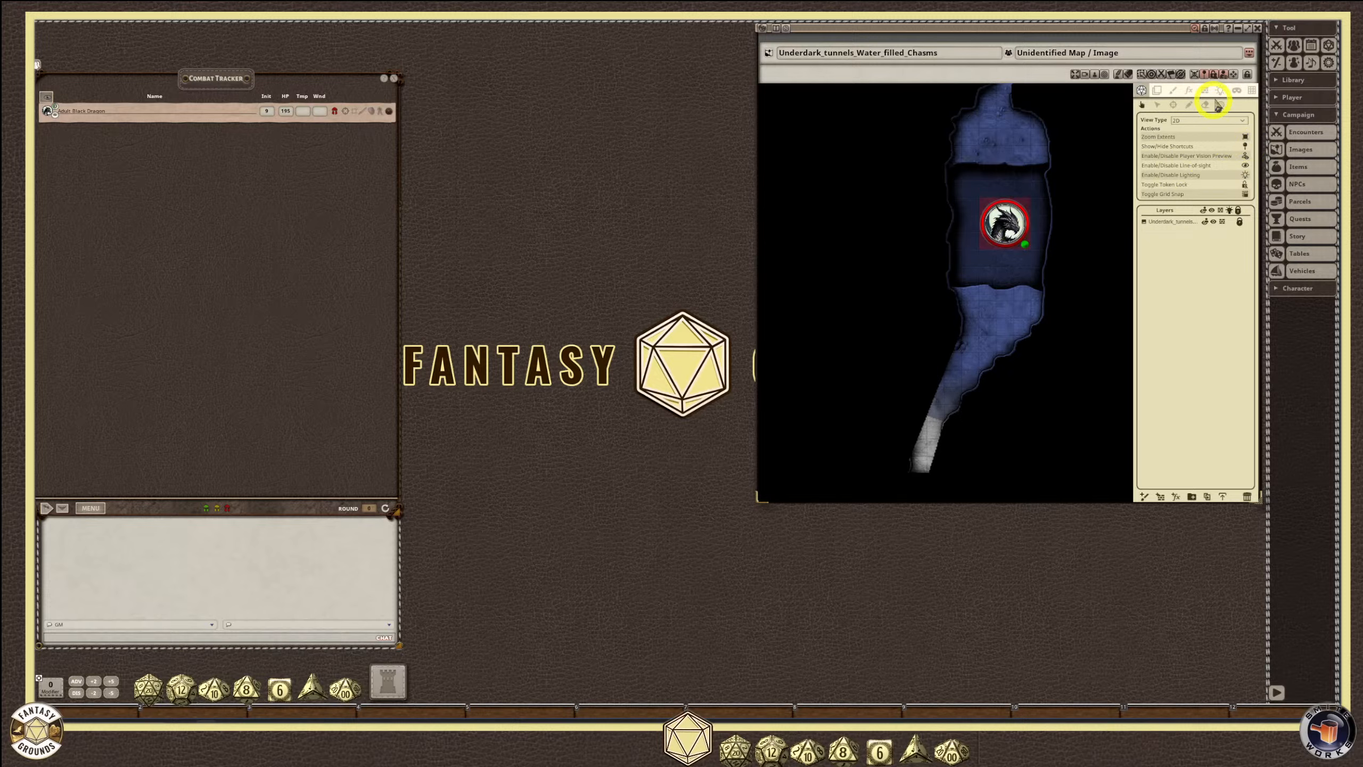
Disable Player Vision Preview and deselect the dragon's token on the map.
{"action": "scroll", "coordinate": [1002, 220], "scroll_direction": "up", "scroll_amount": 1}
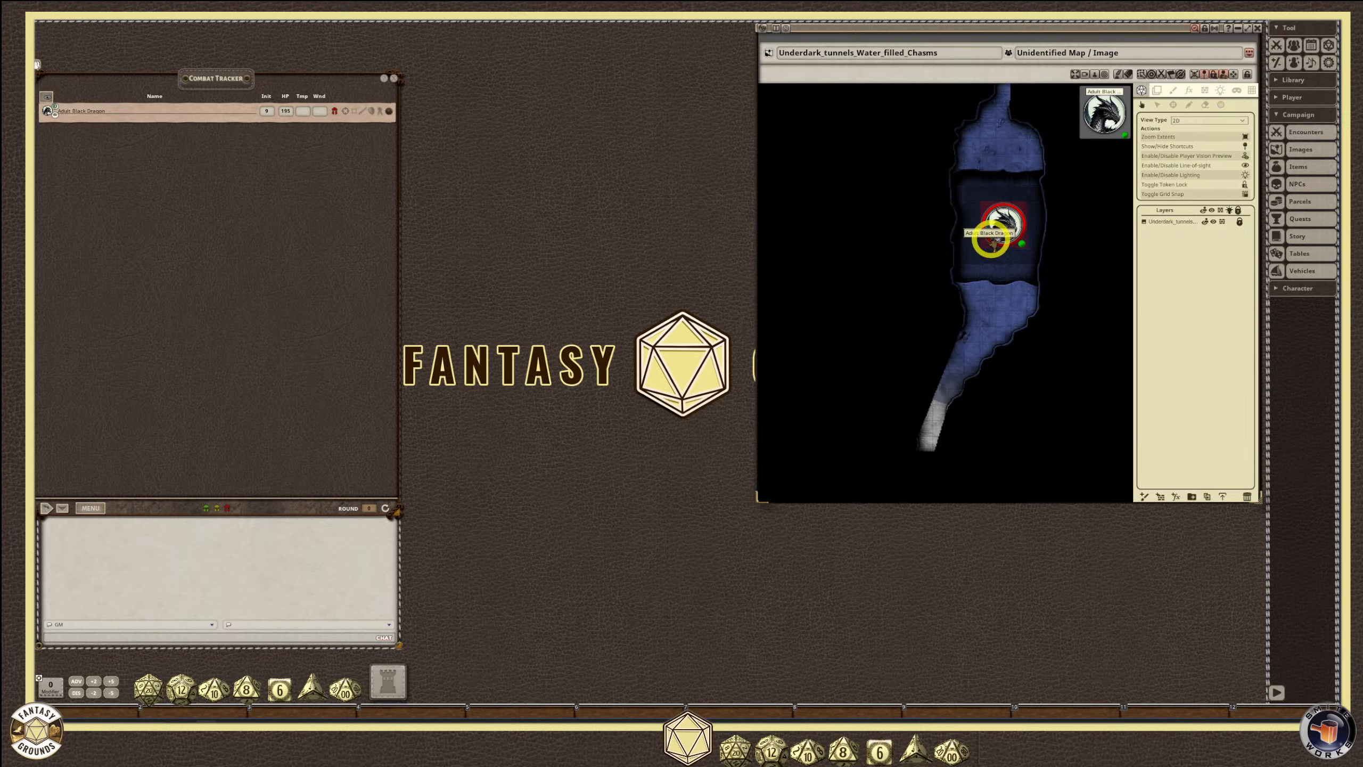
{"action": "scroll", "coordinate": [1002, 220], "scroll_direction": "up", "scroll_amount": 3}
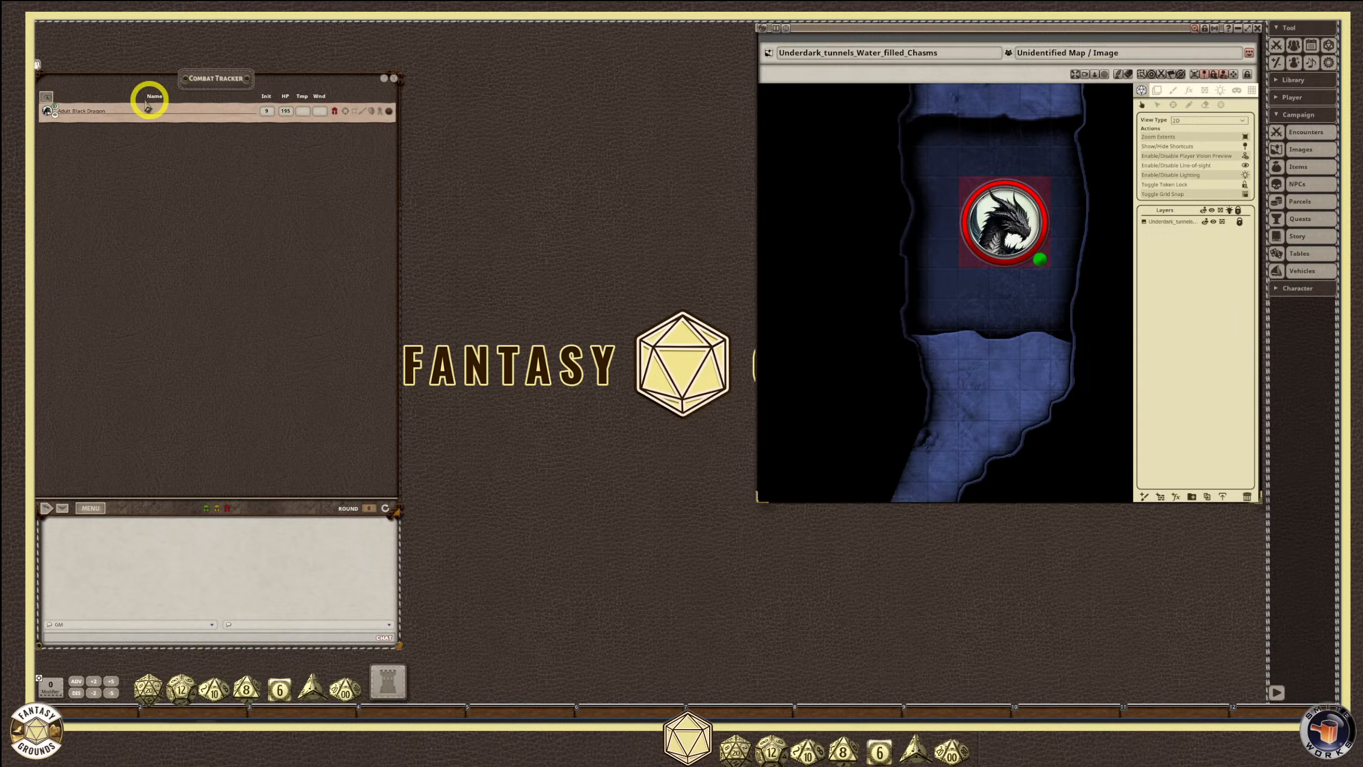
{"action": "left_click", "coordinate": [987, 217]}
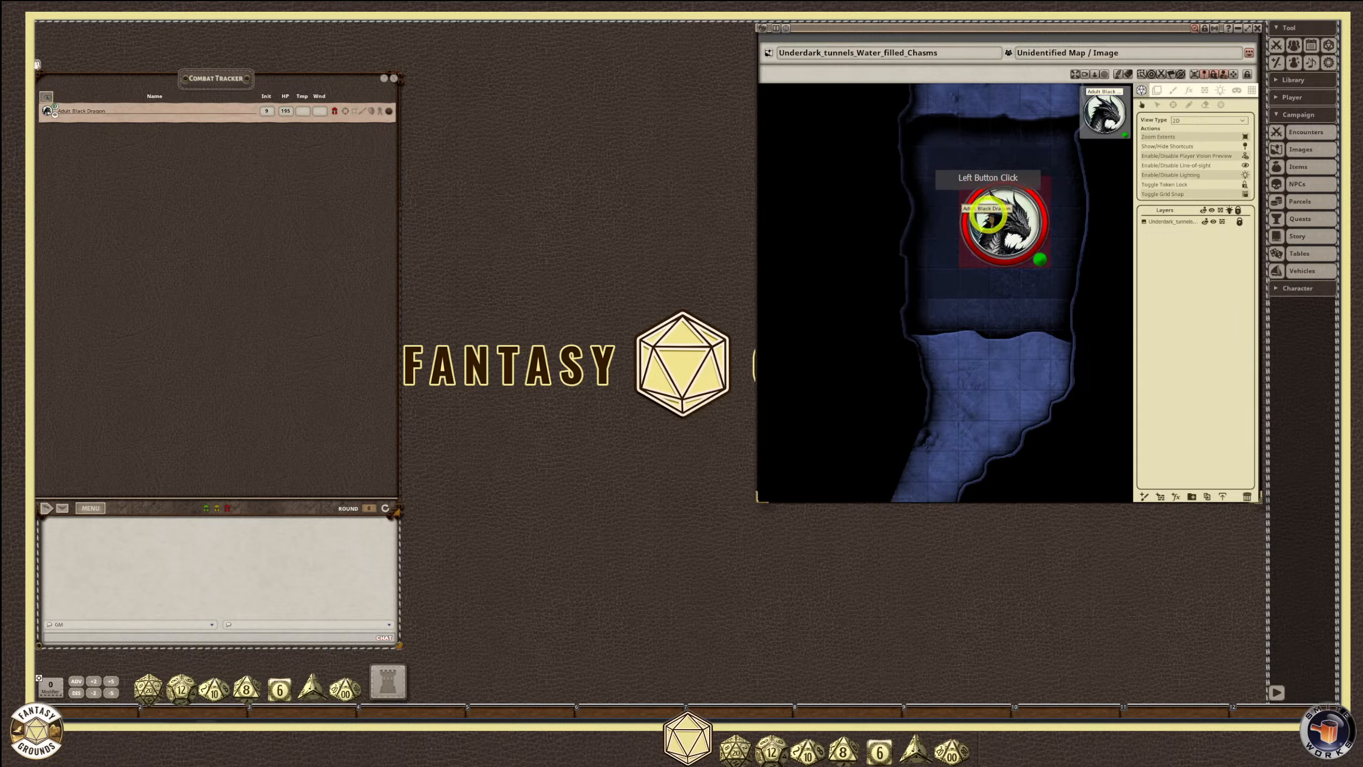
{"action": "left_click", "coordinate": [1008, 216]}
{"action": "left_click", "coordinate": [999, 231]}
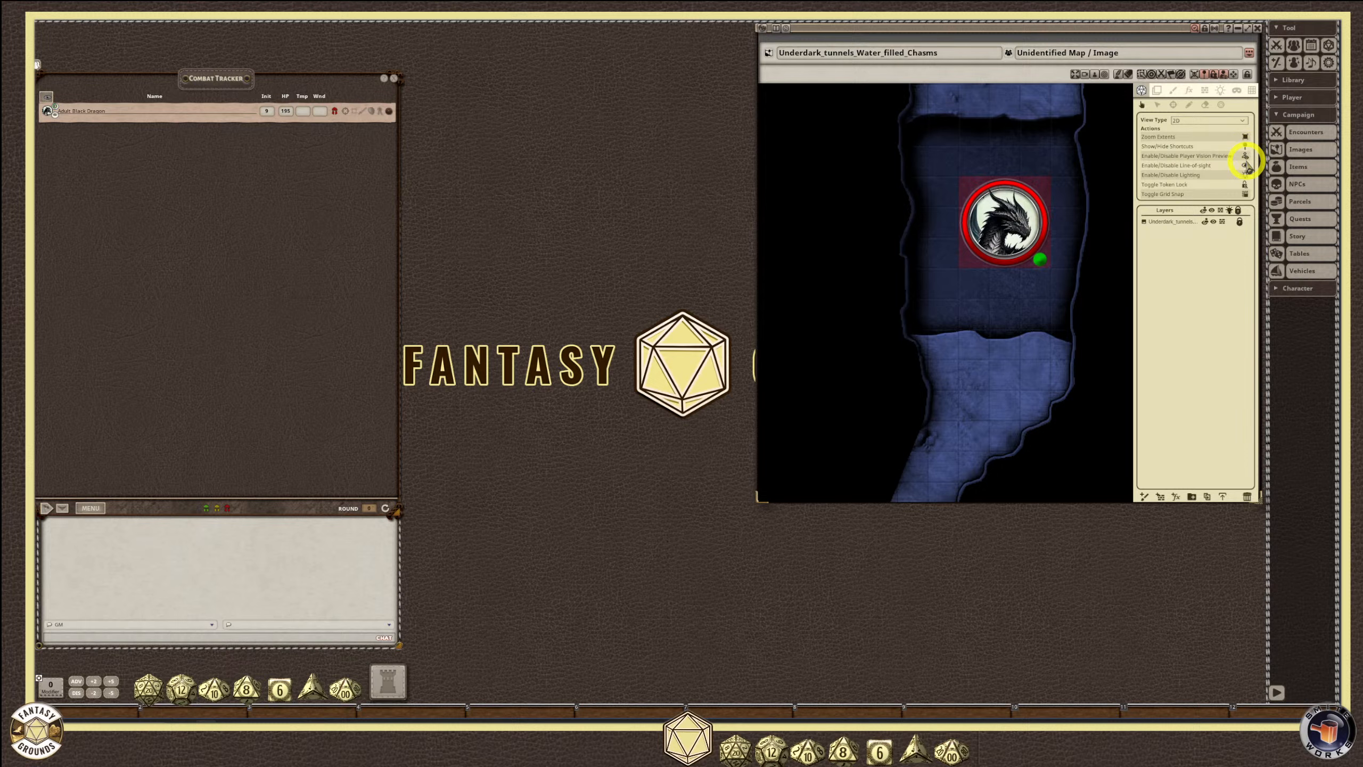
{"action": "left_click", "coordinate": [1246, 164]}
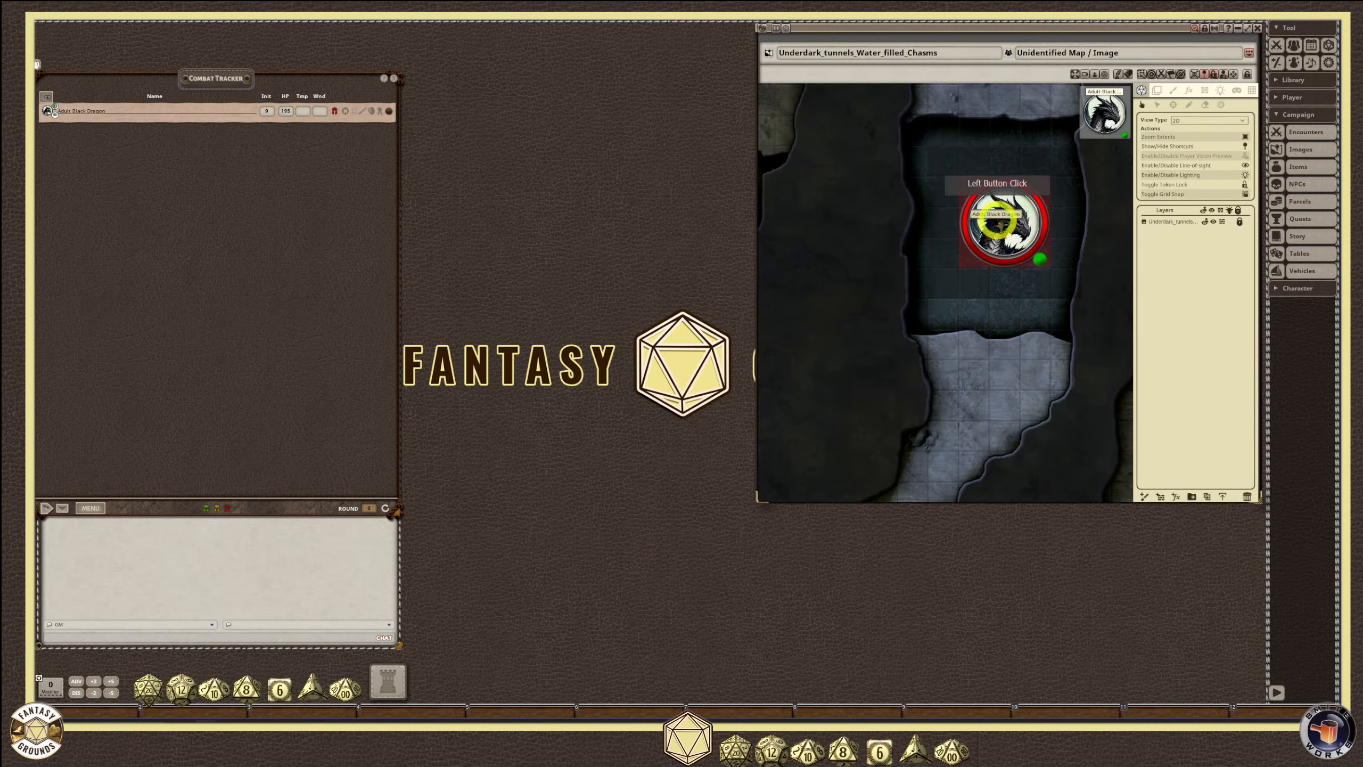
{"action": "scroll", "coordinate": [1106, 274], "scroll_direction": "up", "scroll_amount": 2}
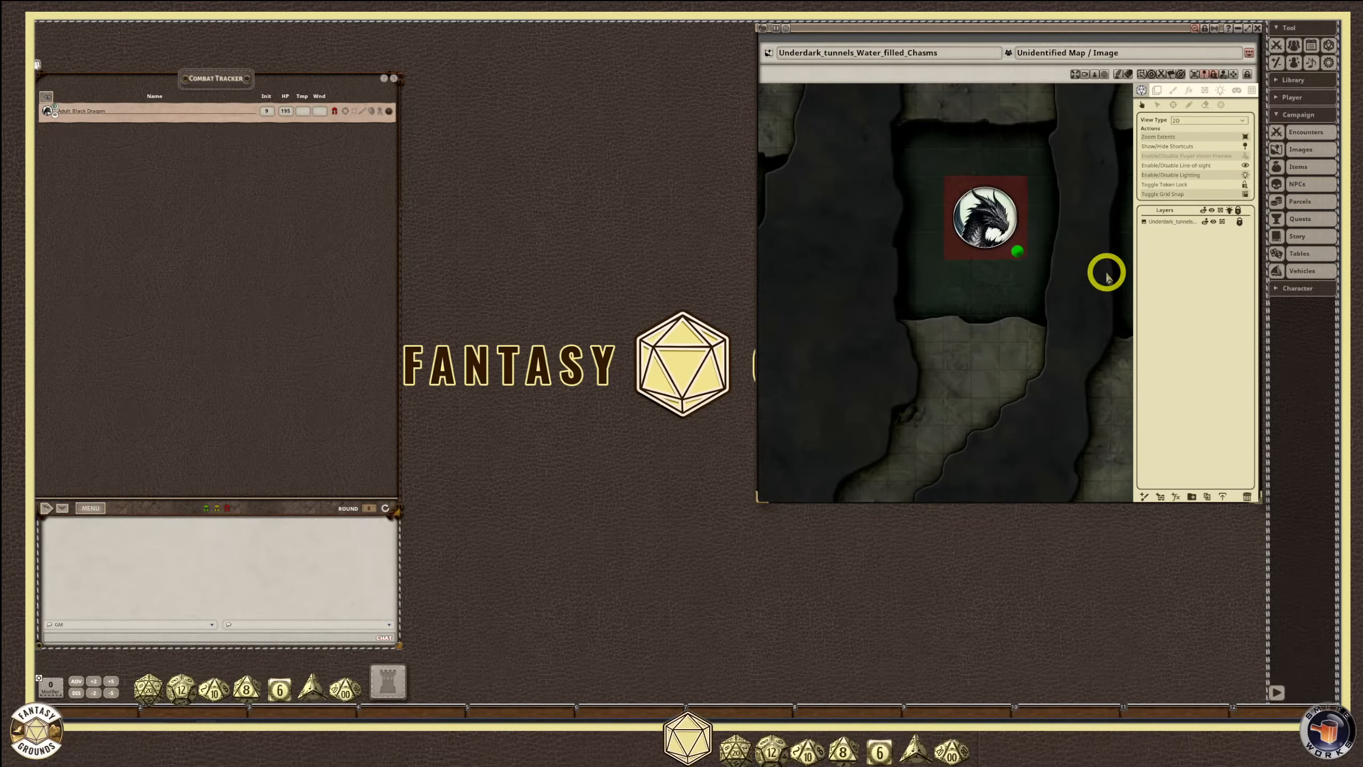
{"action": "left_click", "coordinate": [1022, 217]}
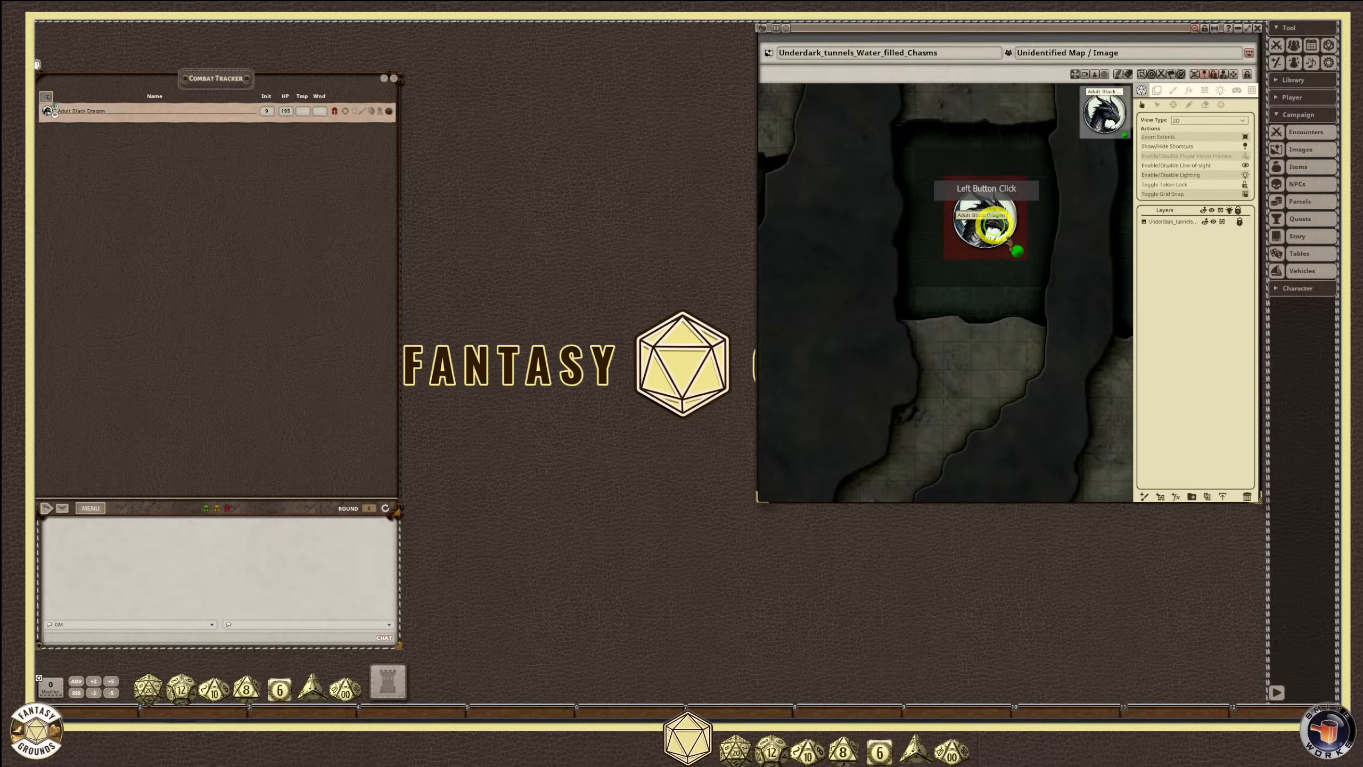
{"action": "left_click", "coordinate": [1089, 284]}
{"action": "left_click", "coordinate": [985, 220]}
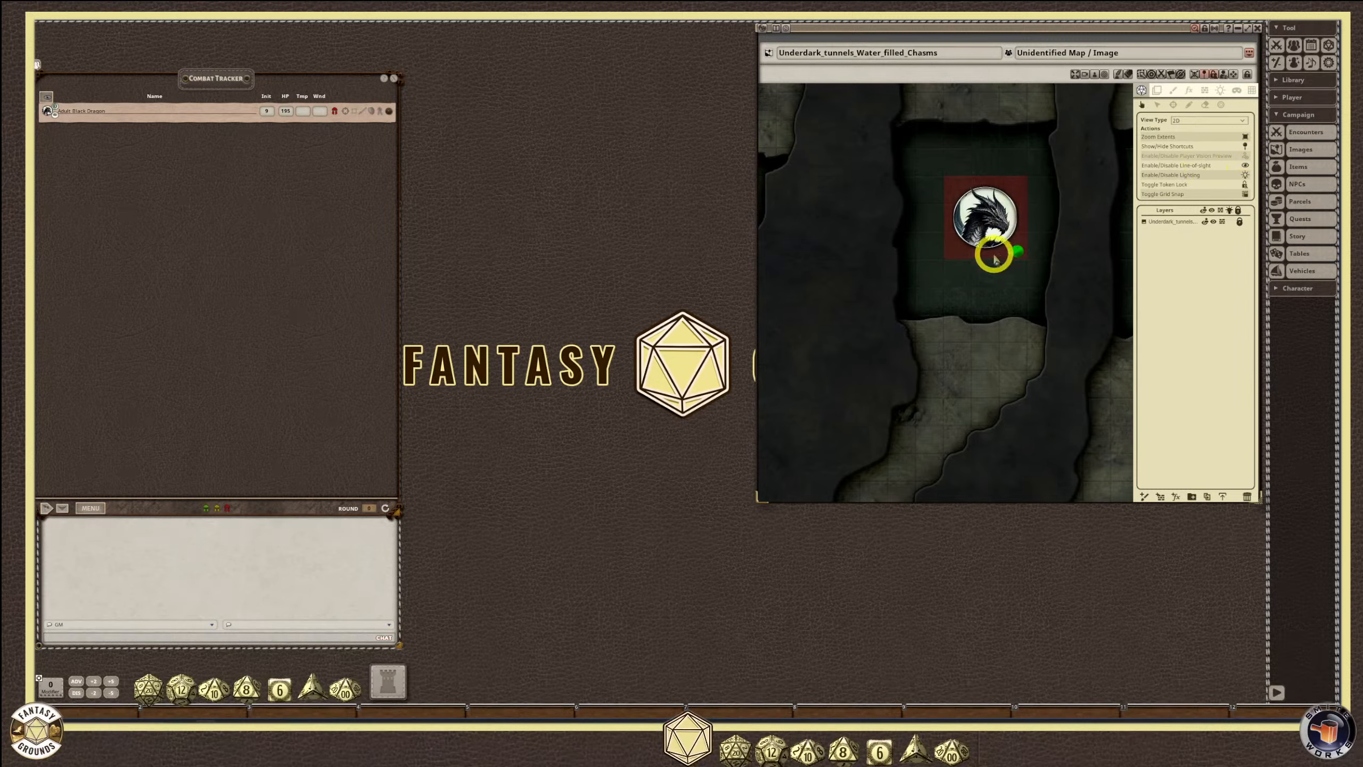
{"action": "scroll", "coordinate": [999, 248], "scroll_direction": "up", "scroll_amount": 3}
{"action": "scroll", "coordinate": [979, 241], "scroll_direction": "down", "scroll_amount": 3}
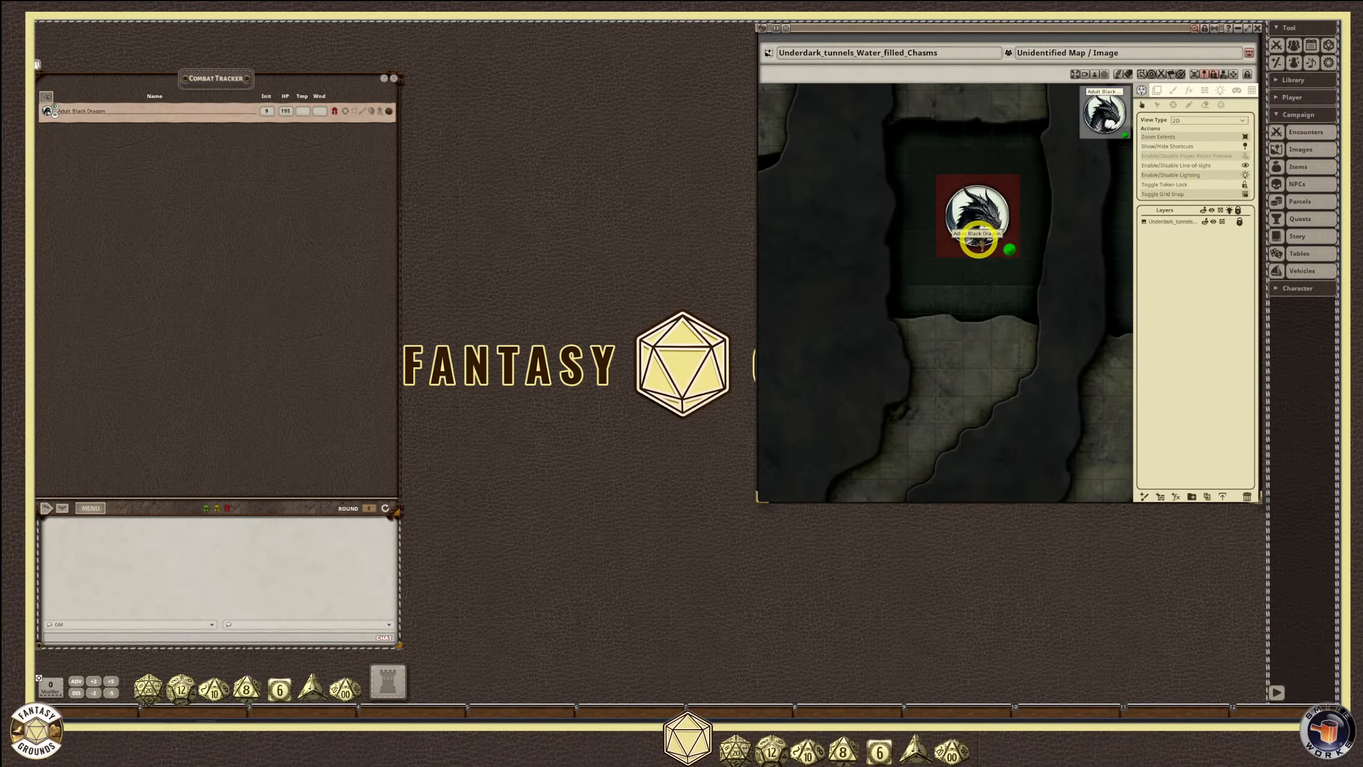
Expand the battle map into the background panel, and narrow the Combat Tracker and chat windows to about two thirds of their width.
{"action": "scroll", "coordinate": [979, 241], "scroll_direction": "up", "scroll_amount": 1}
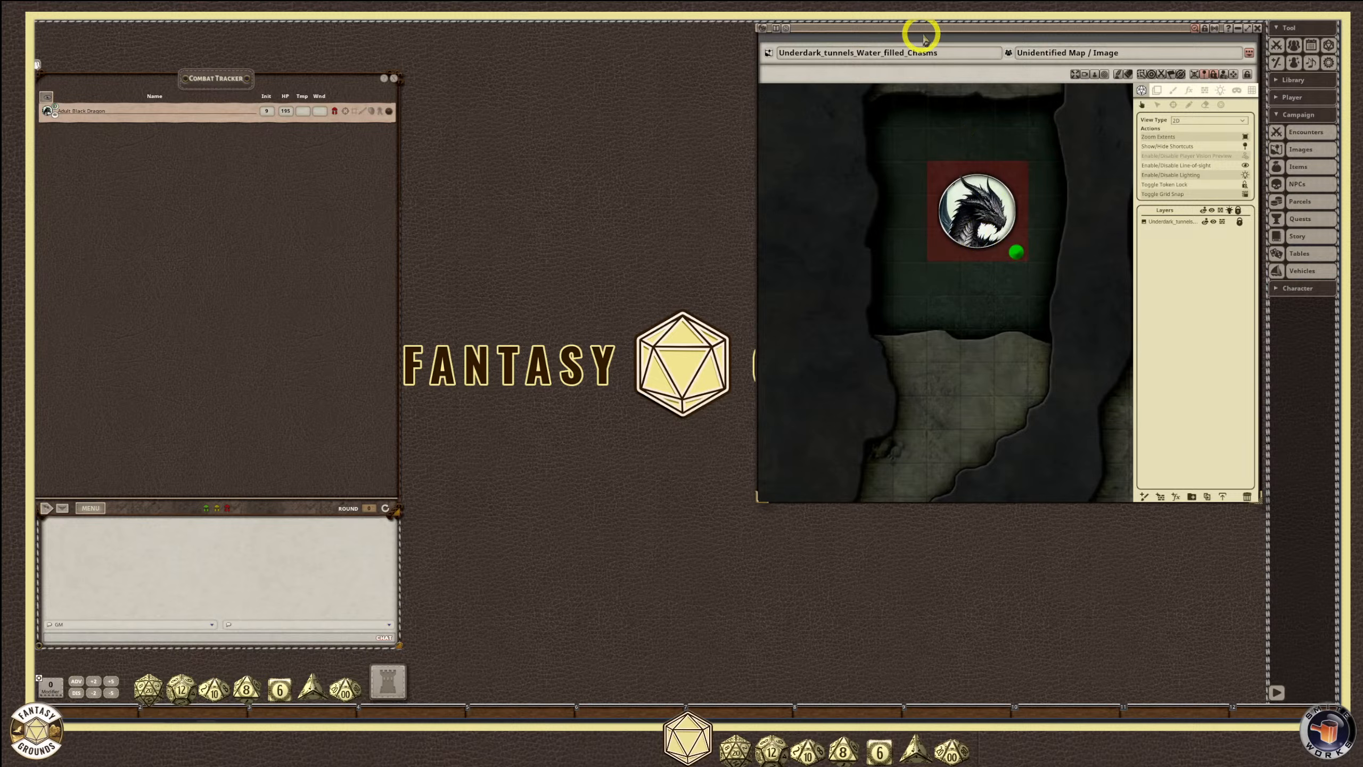
{"action": "mouse_move", "coordinate": [923, 37]}
{"action": "left_mouse_down"}
{"action": "mouse_move", "coordinate": [900, 35]}
{"action": "mouse_move", "coordinate": [919, 36]}
{"action": "left_mouse_up"}
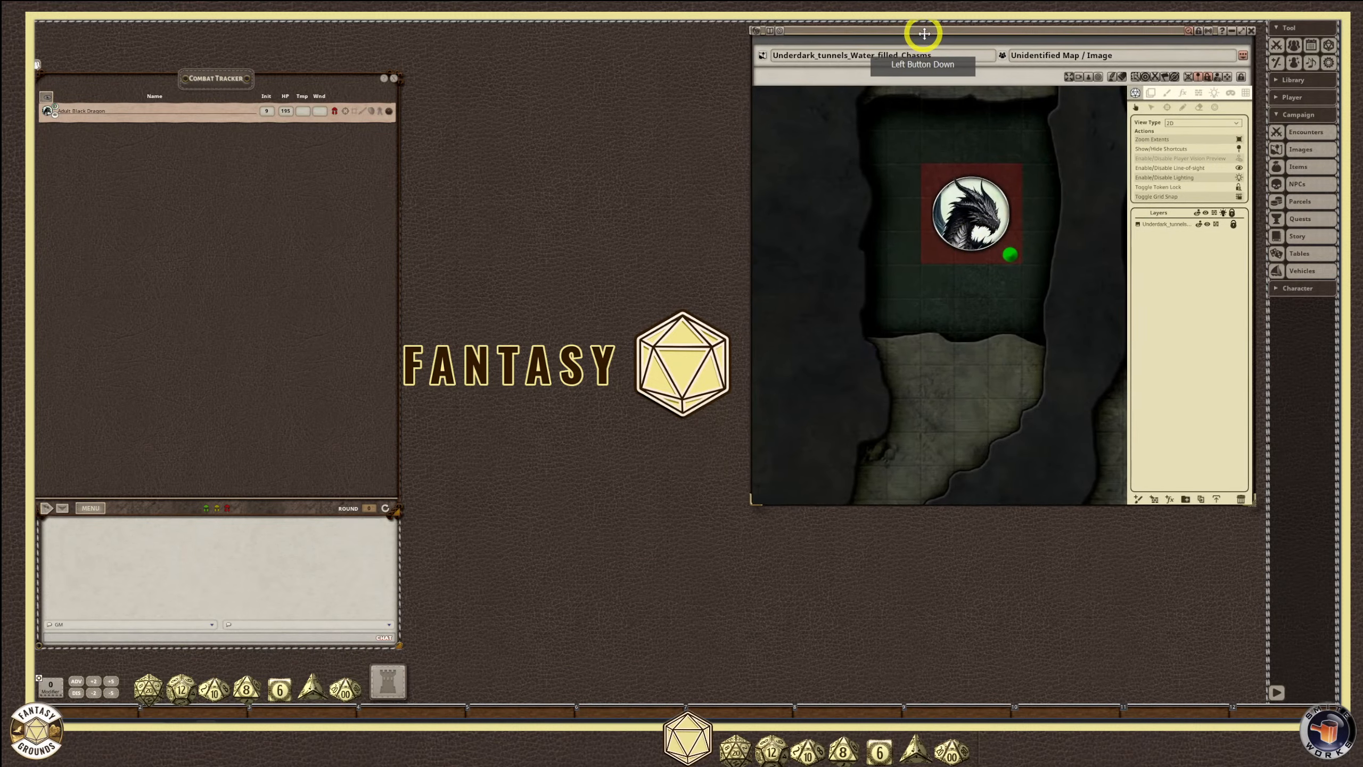
{"action": "left_click", "coordinate": [1244, 34]}
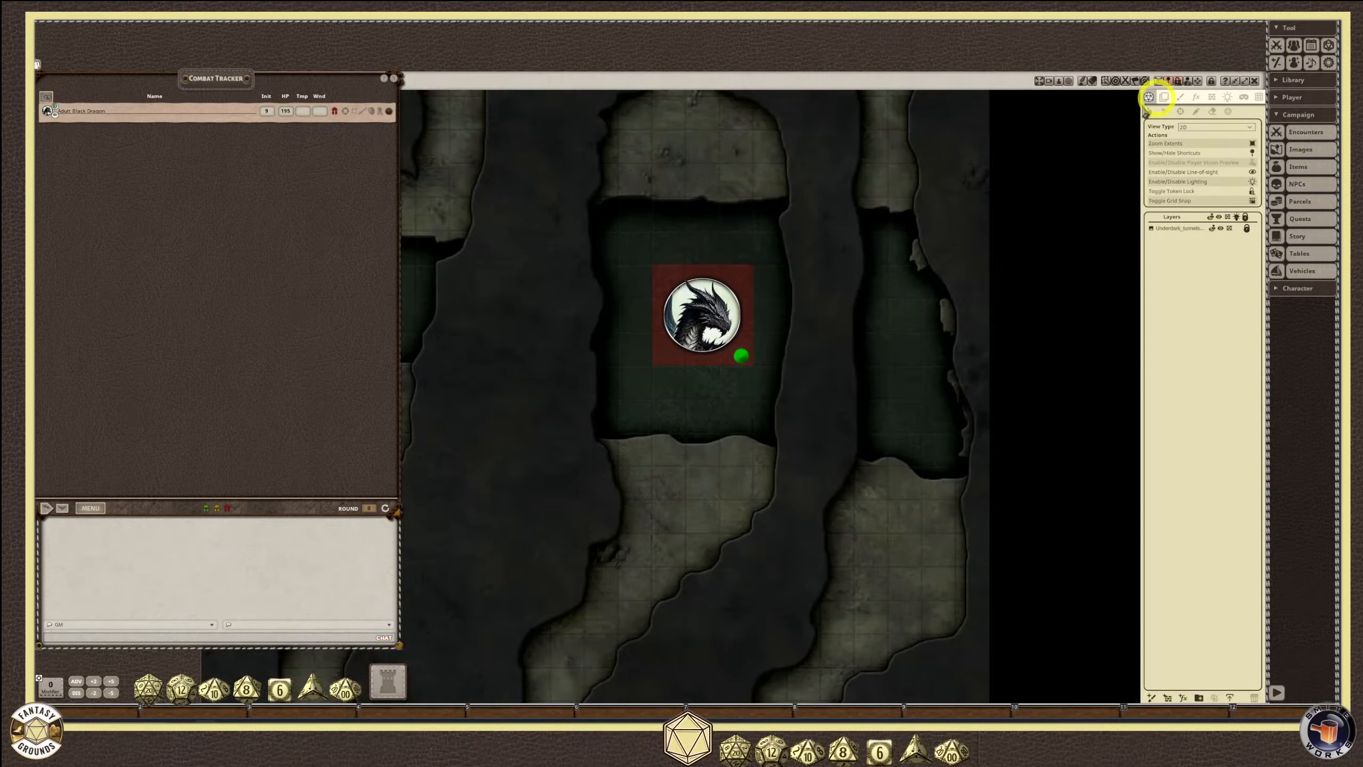
{"action": "left_click_drag", "start_coordinate": [399, 298], "coordinate": [270, 277]}
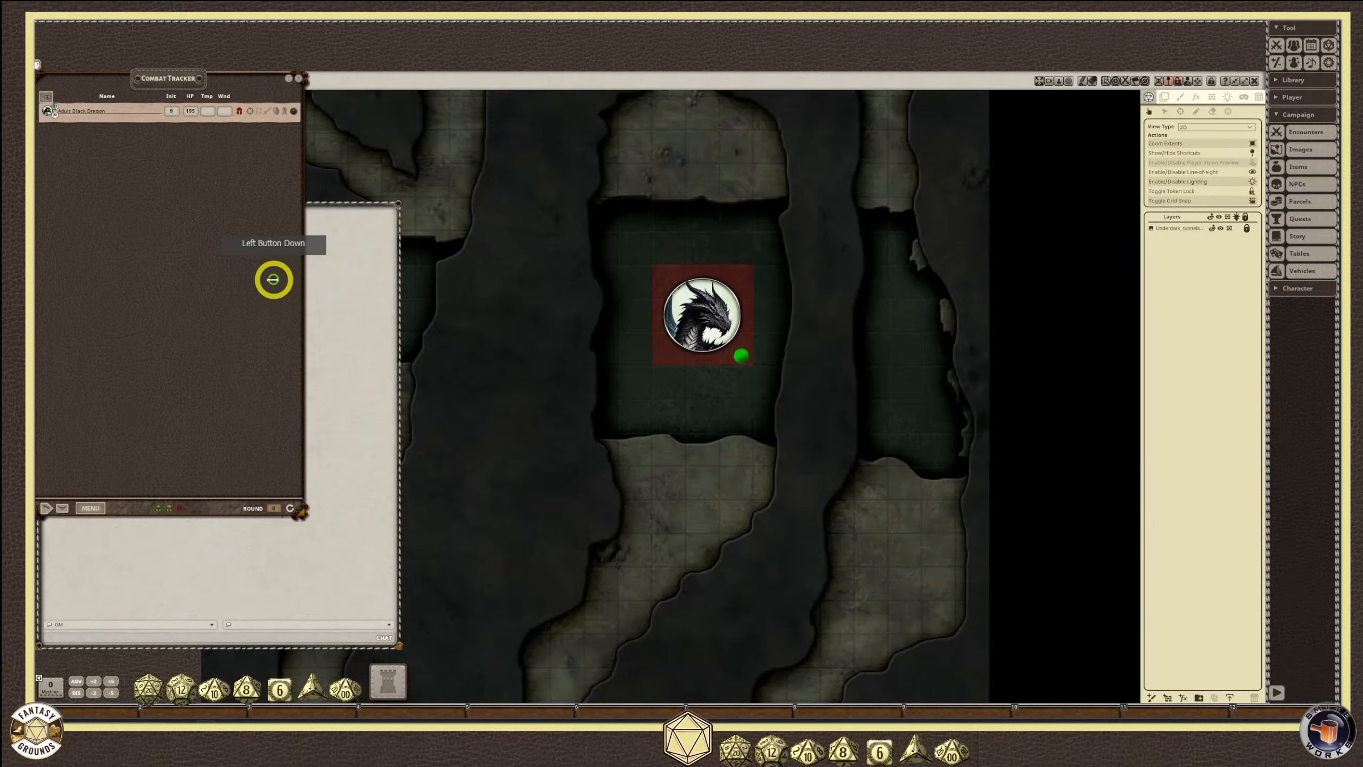
{"action": "left_click_drag", "start_coordinate": [401, 343], "coordinate": [299, 338]}
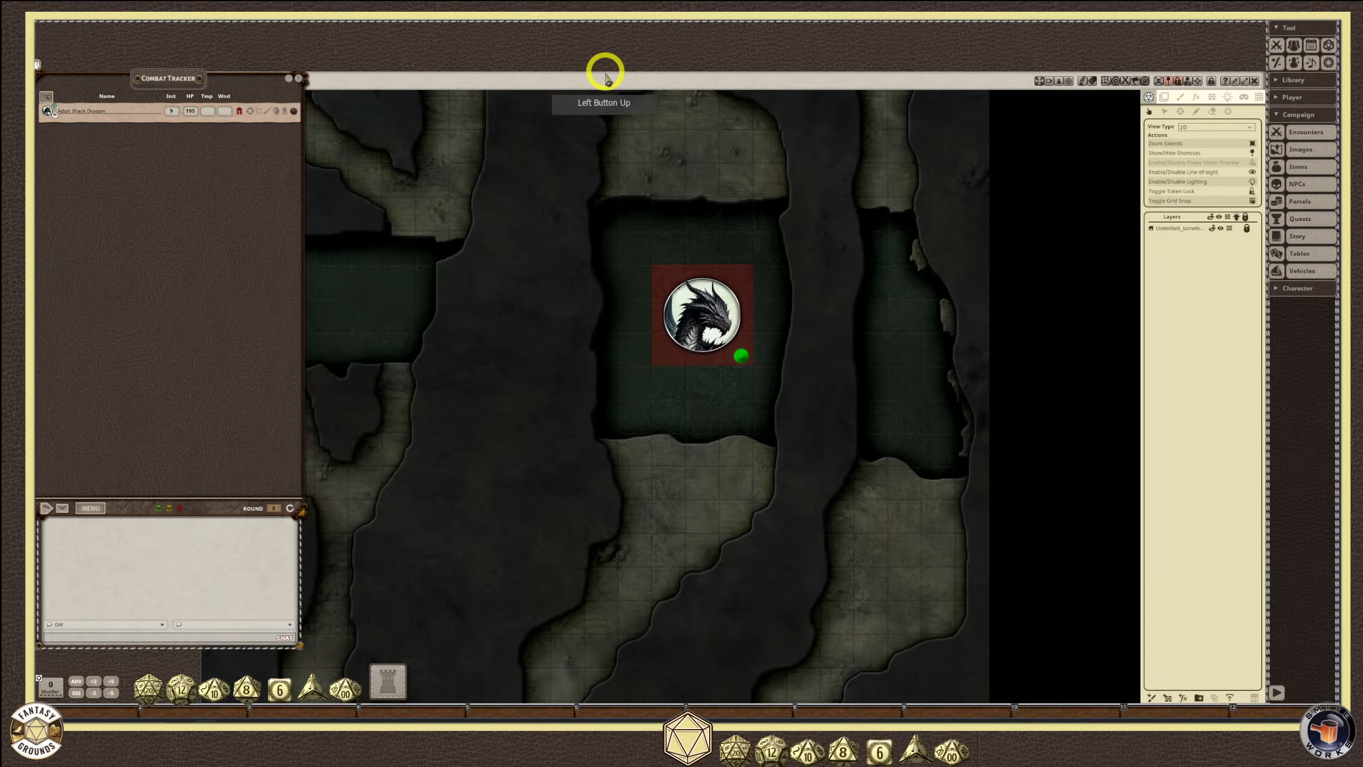
Cycle the map through its floating, minimized and restored window states and return it to the background panel.
{"action": "left_click", "coordinate": [1235, 83]}
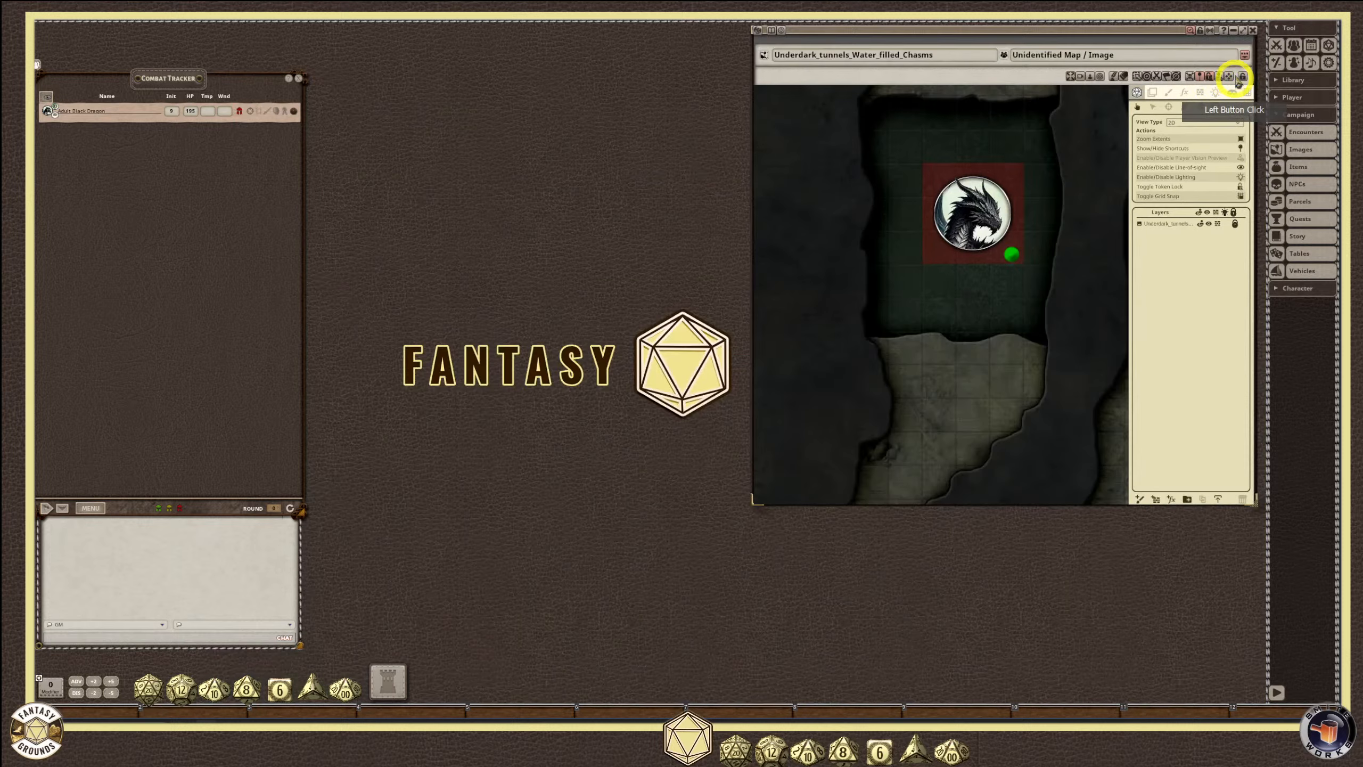
{"action": "left_click", "coordinate": [1239, 34]}
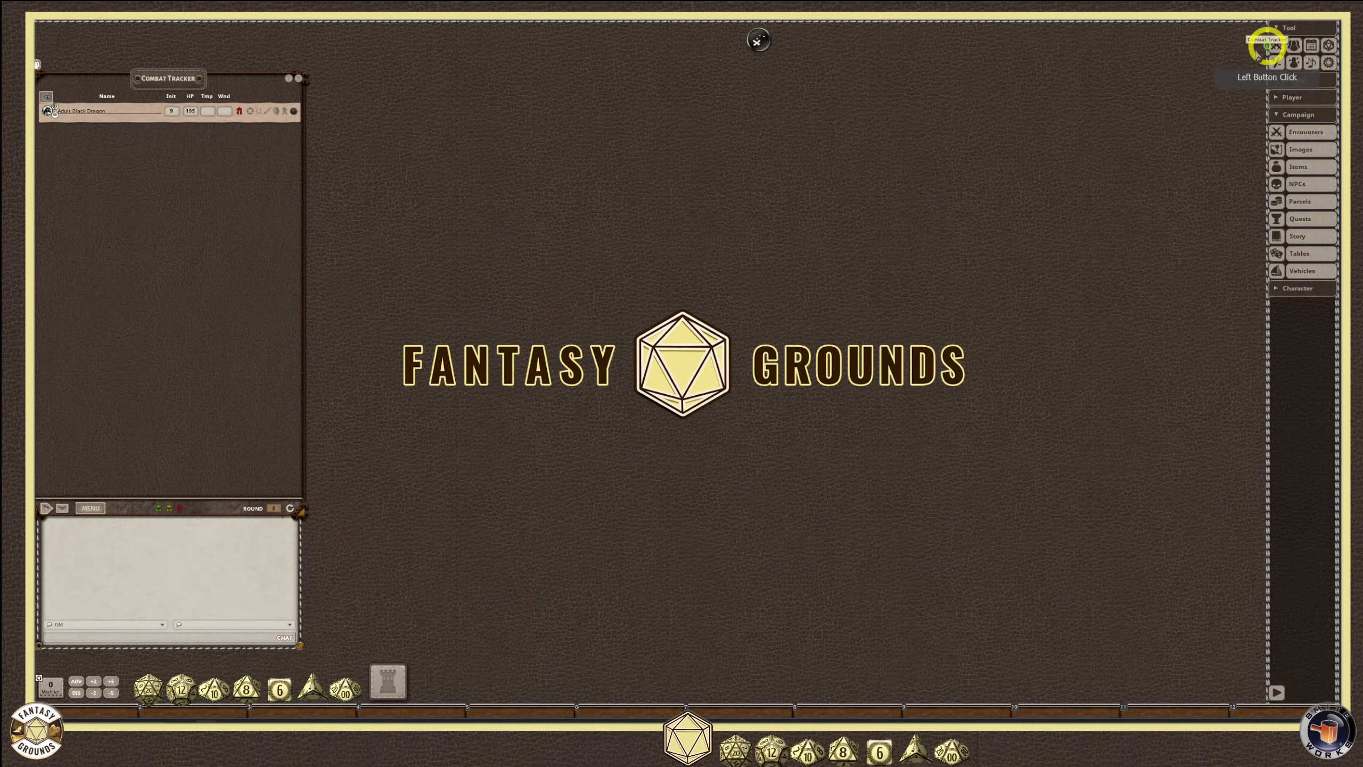
{"action": "left_click", "coordinate": [758, 30]}
{"action": "left_click", "coordinate": [1147, 50]}
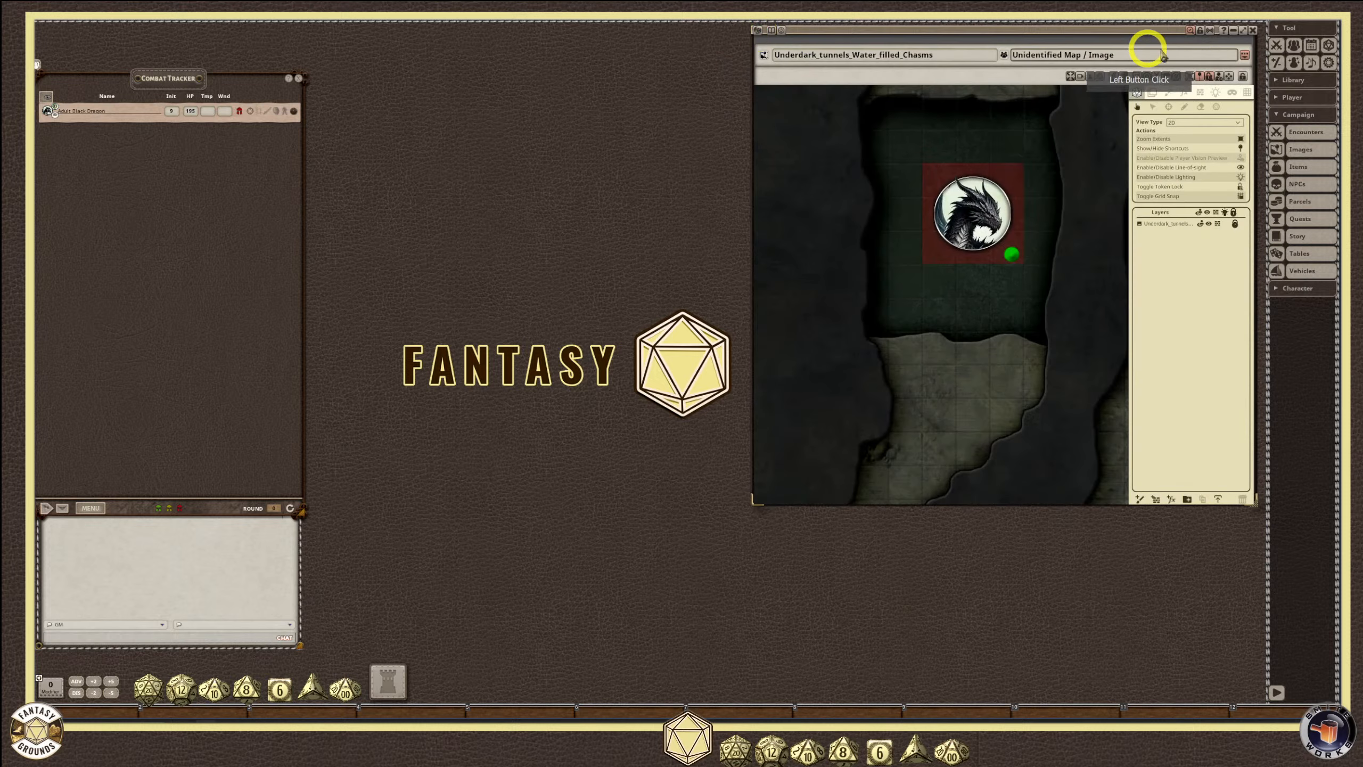
{"action": "left_click", "coordinate": [1243, 34]}
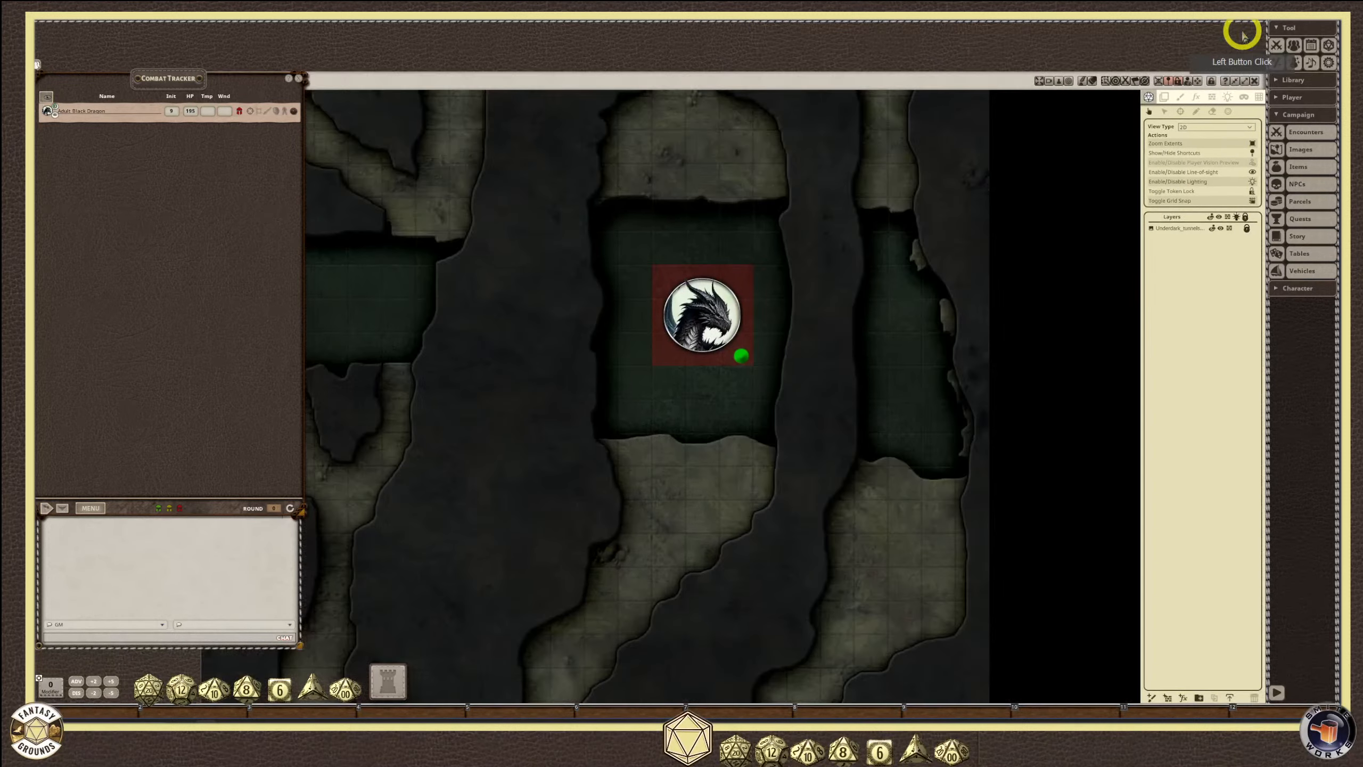
Enlarge the map to fill the whole background area and close the Combat Tracker.
{"action": "left_click", "coordinate": [1243, 82]}
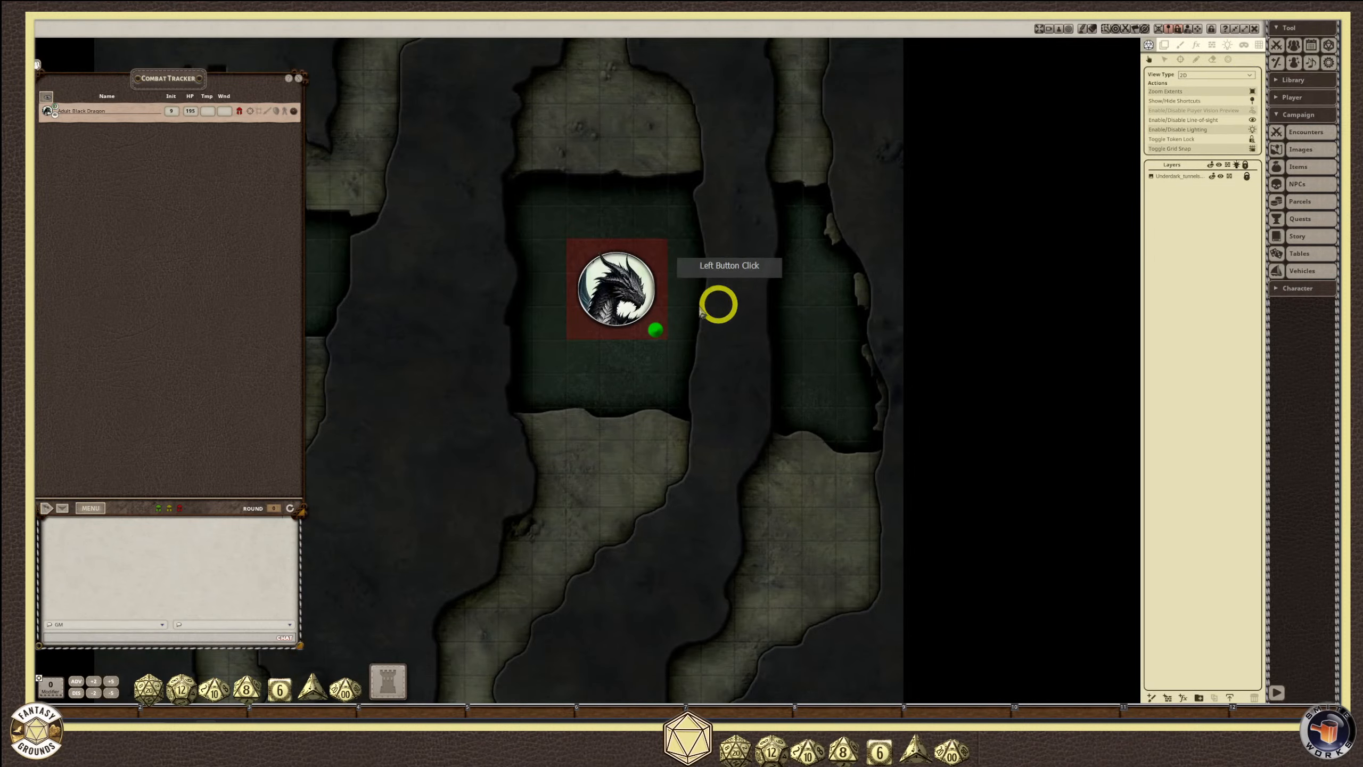
{"action": "left_click_drag", "start_coordinate": [226, 301], "coordinate": [241, 306]}
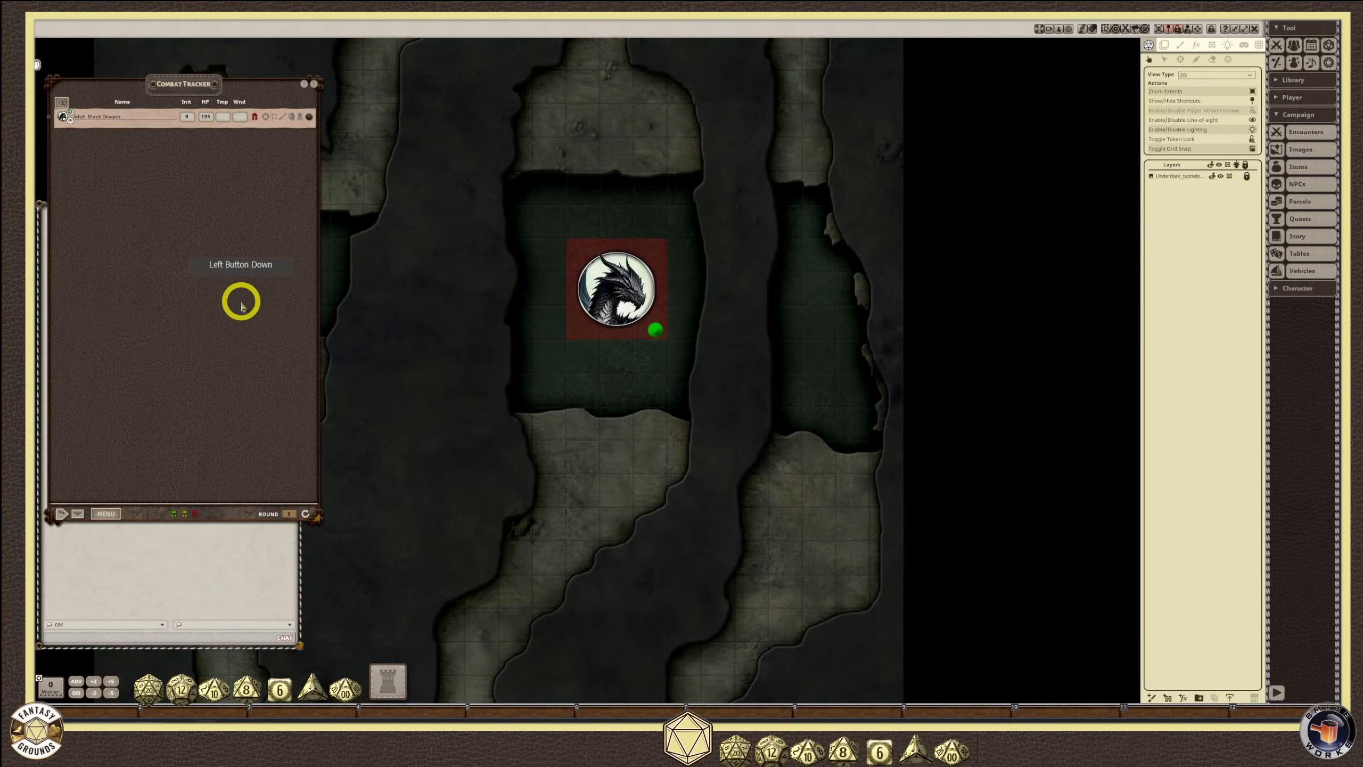
{"action": "left_click", "coordinate": [313, 84]}
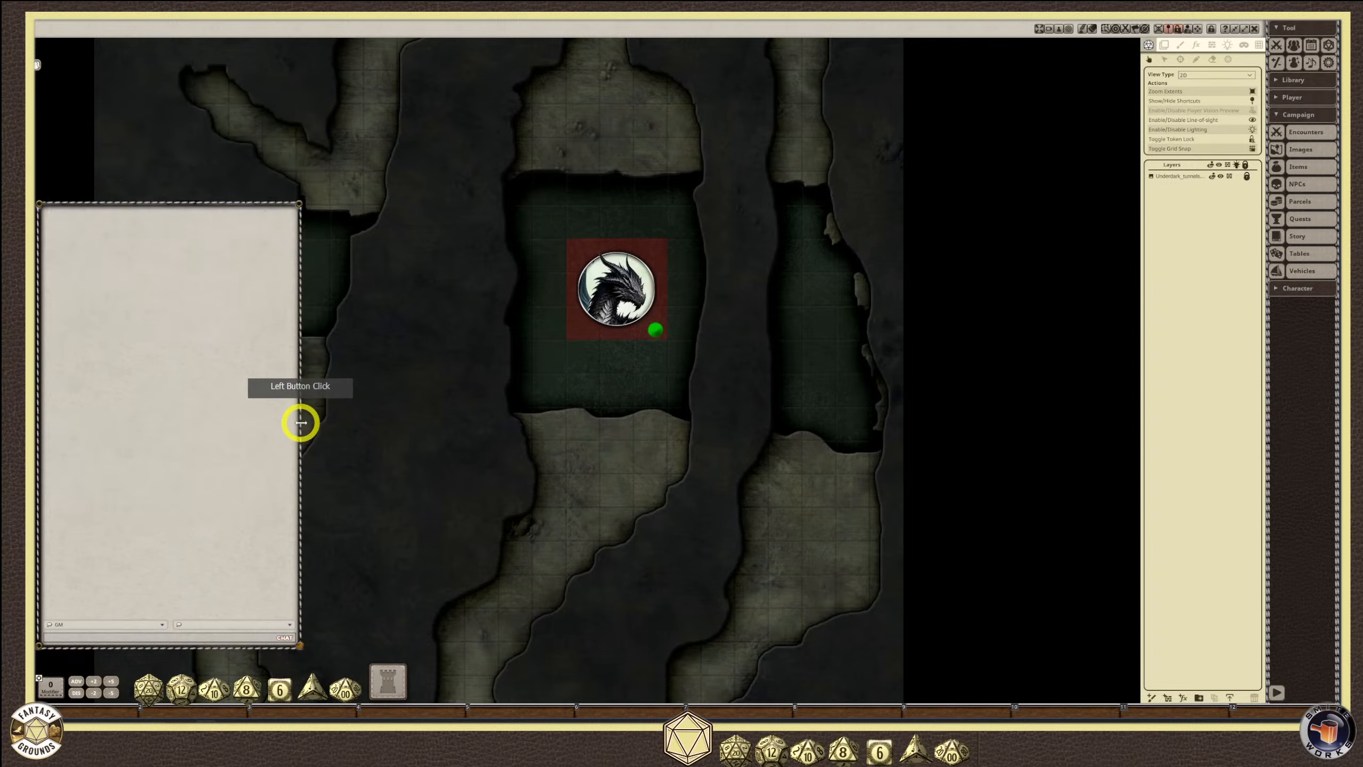
Place the chat window on the black area beside the map's layers list, widening it and reducing its height.
{"action": "left_click_drag", "start_coordinate": [301, 423], "coordinate": [1229, 416]}
{"action": "left_click_drag", "start_coordinate": [1224, 421], "coordinate": [996, 392]}
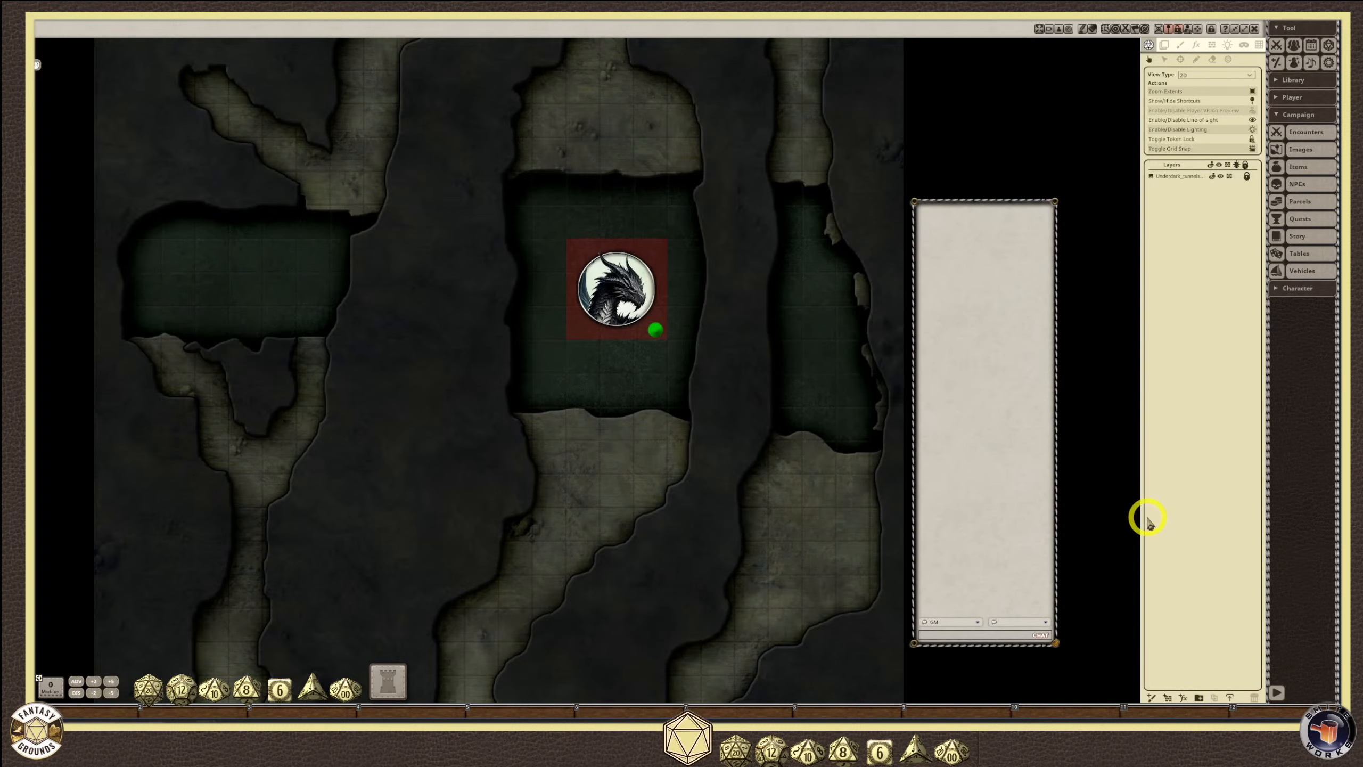
{"action": "left_click_drag", "start_coordinate": [1056, 641], "coordinate": [1137, 692]}
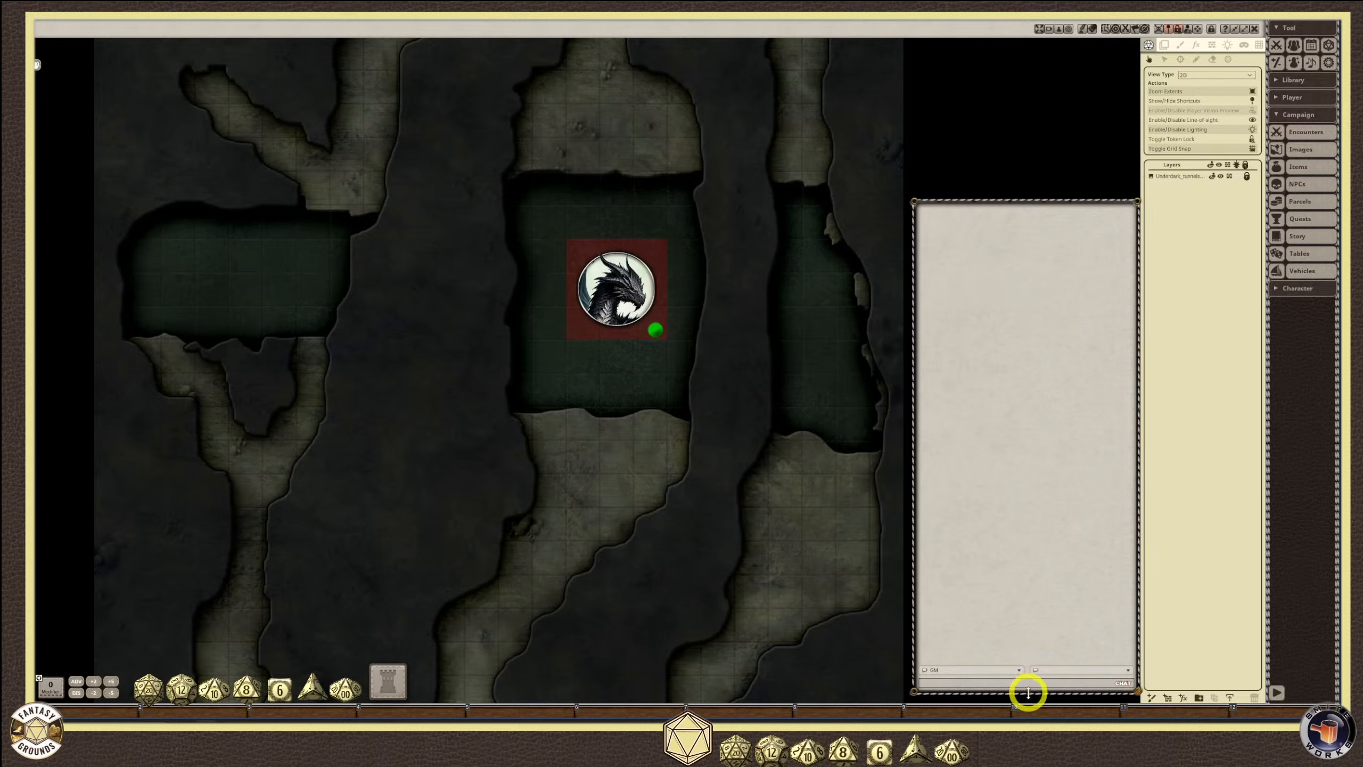
{"action": "left_click_drag", "start_coordinate": [1022, 593], "coordinate": [1019, 551]}
Open the dragon token's creature sheet, review its senses, traits and actions, and close the sheet.
{"action": "left_click", "coordinate": [622, 283]}
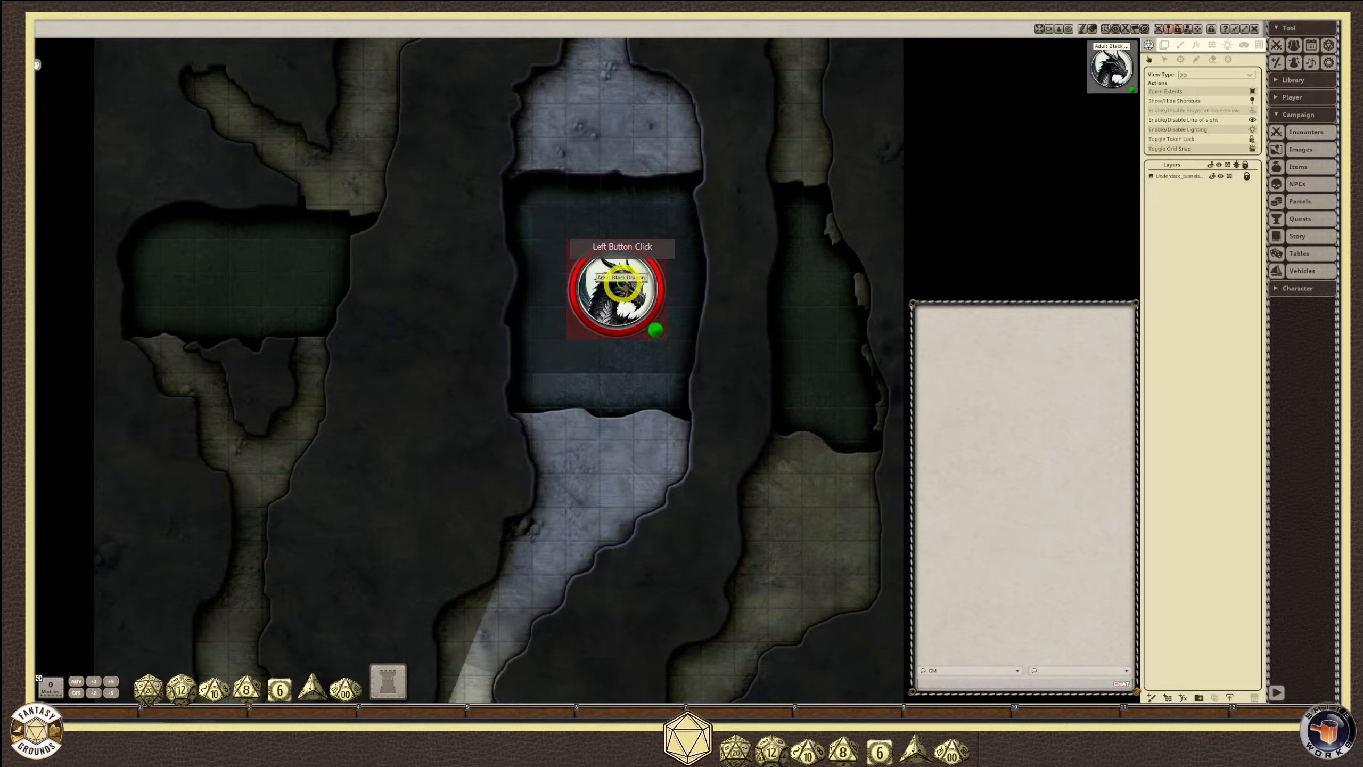
{"action": "double_click", "coordinate": [621, 283]}
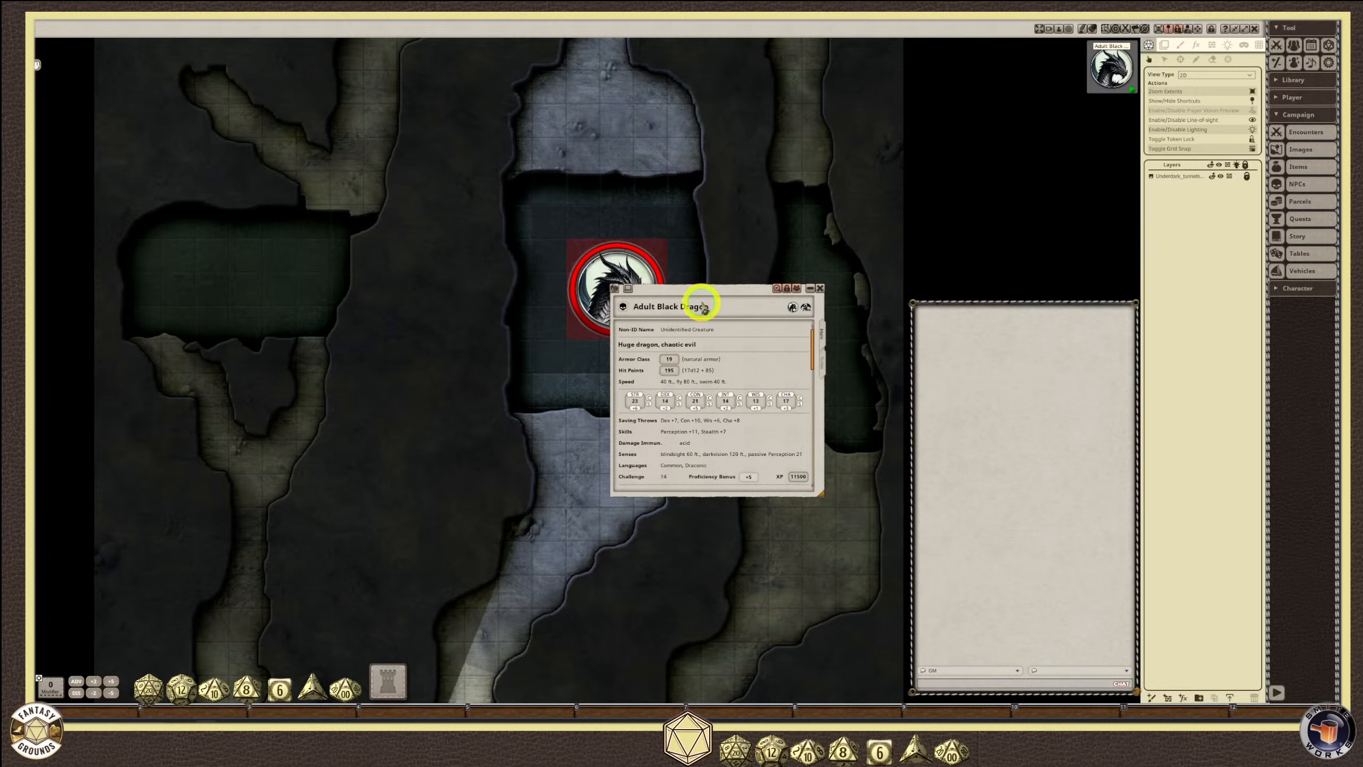
{"action": "left_click_drag", "start_coordinate": [703, 309], "coordinate": [767, 263]}
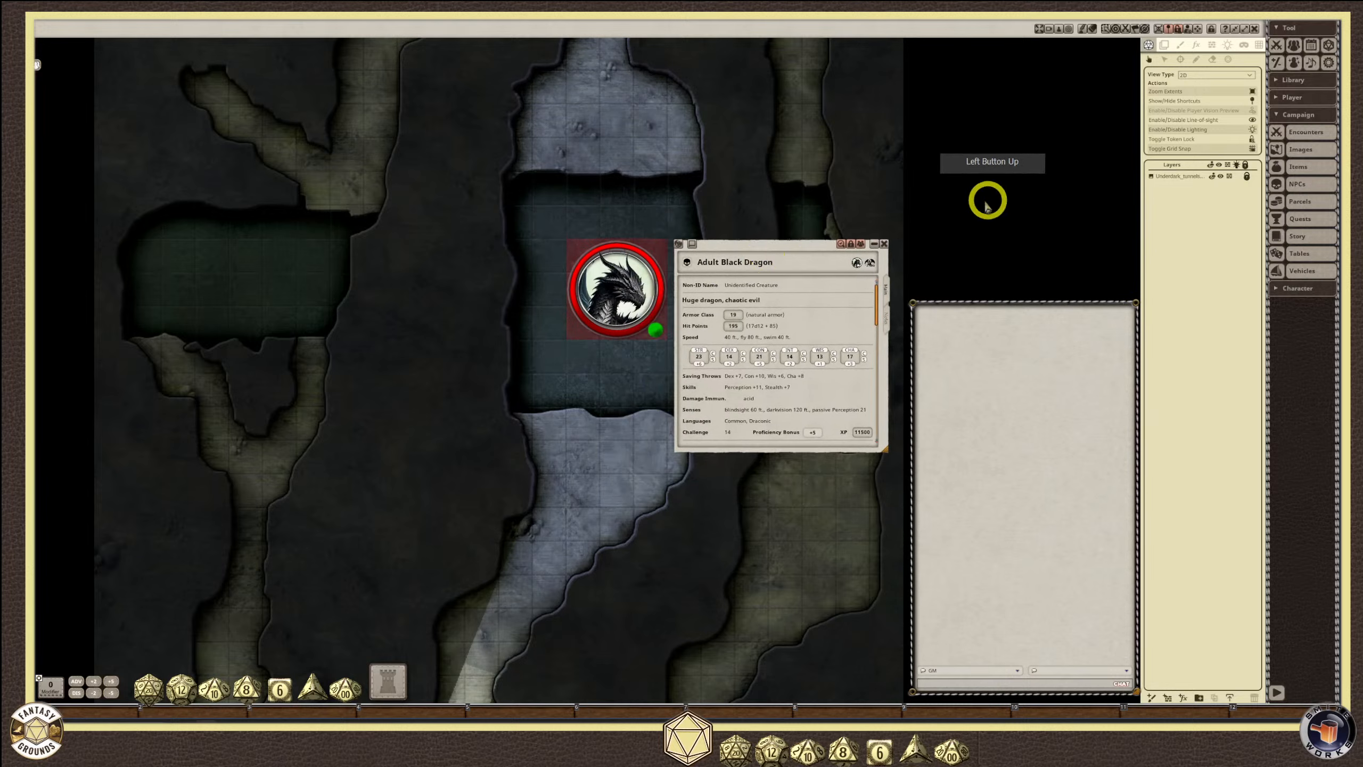
{"action": "scroll", "coordinate": [760, 377], "scroll_direction": "down", "scroll_amount": 5}
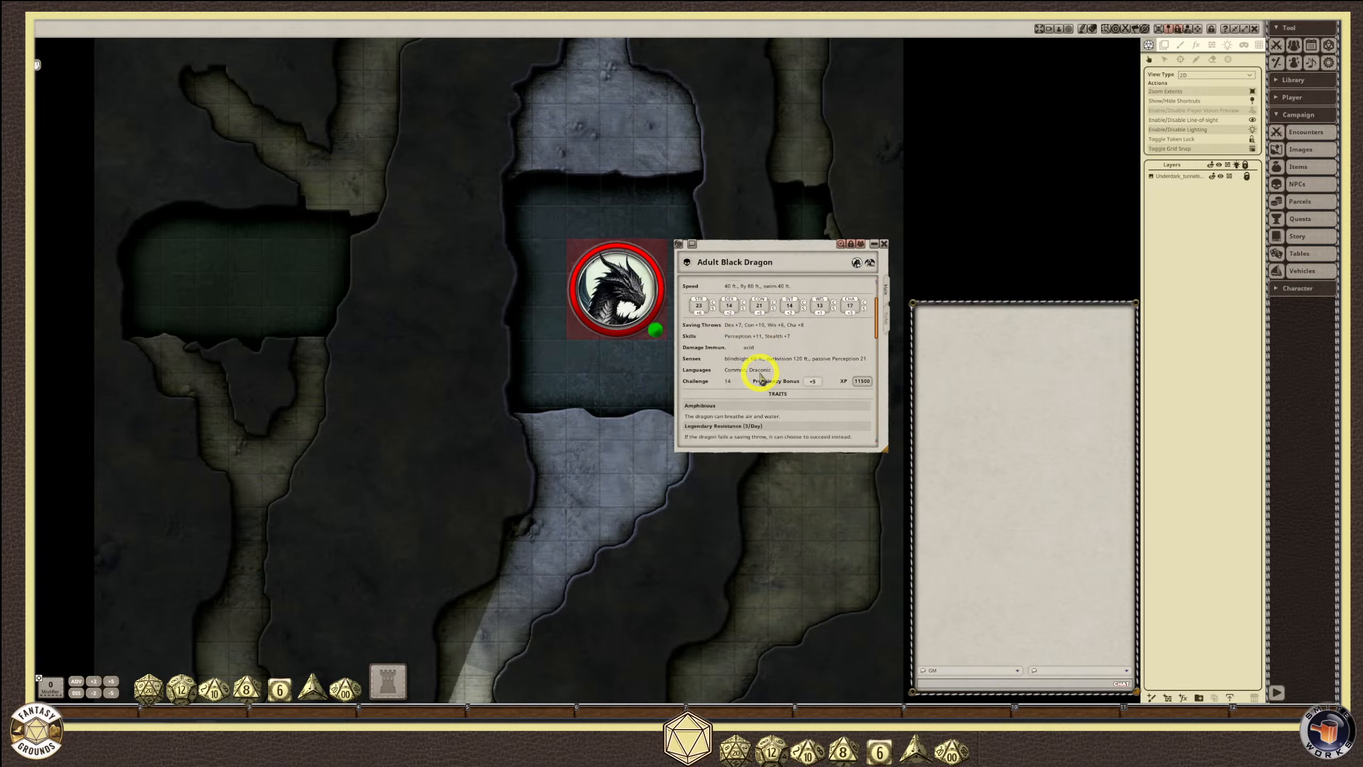
{"action": "scroll", "coordinate": [764, 374], "scroll_direction": "up", "scroll_amount": 1}
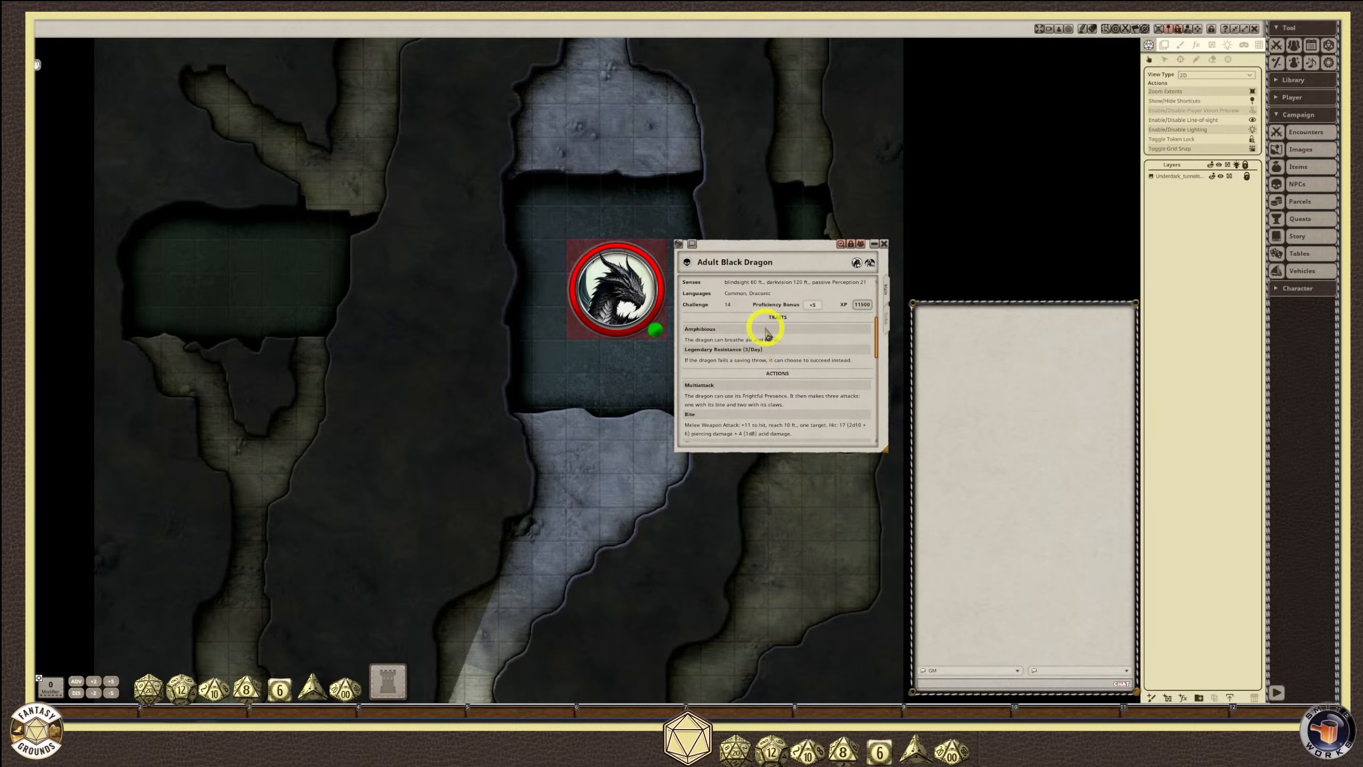
{"action": "scroll", "coordinate": [756, 360], "scroll_direction": "down", "scroll_amount": 2}
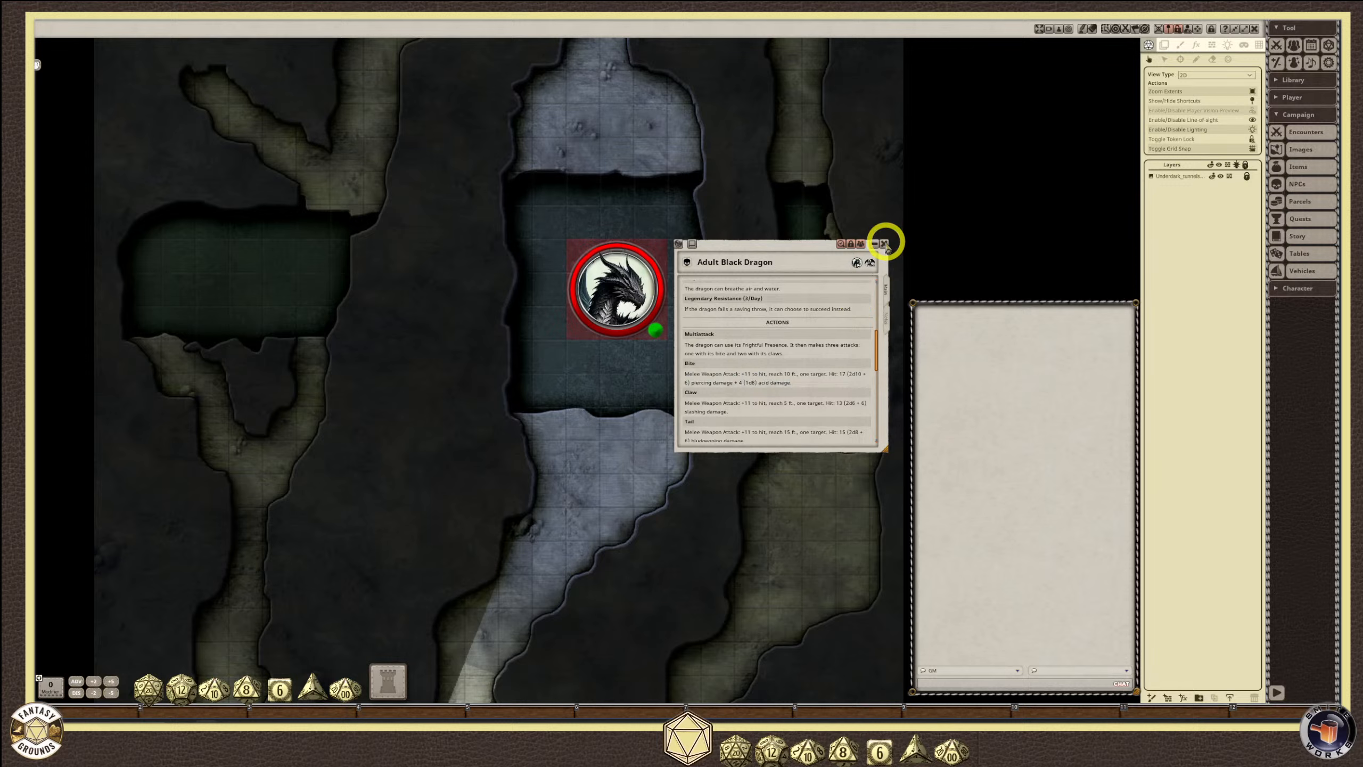
{"action": "left_click", "coordinate": [883, 245]}
Reduce the map to the smaller background panel, switch it to Token View 3D for the dragon, and move the chat window off the view.
{"action": "scroll", "coordinate": [636, 280], "scroll_direction": "down", "scroll_amount": 1}
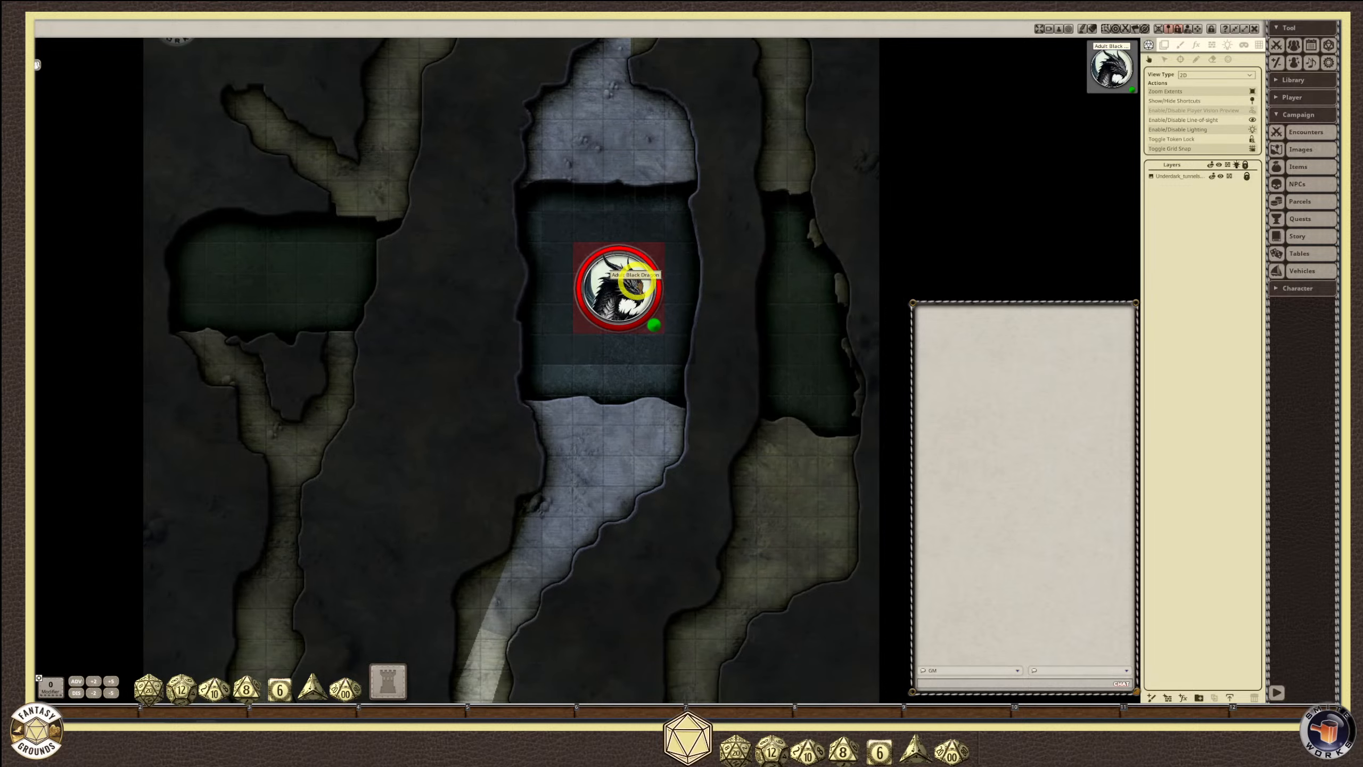
{"action": "scroll", "coordinate": [636, 281], "scroll_direction": "down", "scroll_amount": 3}
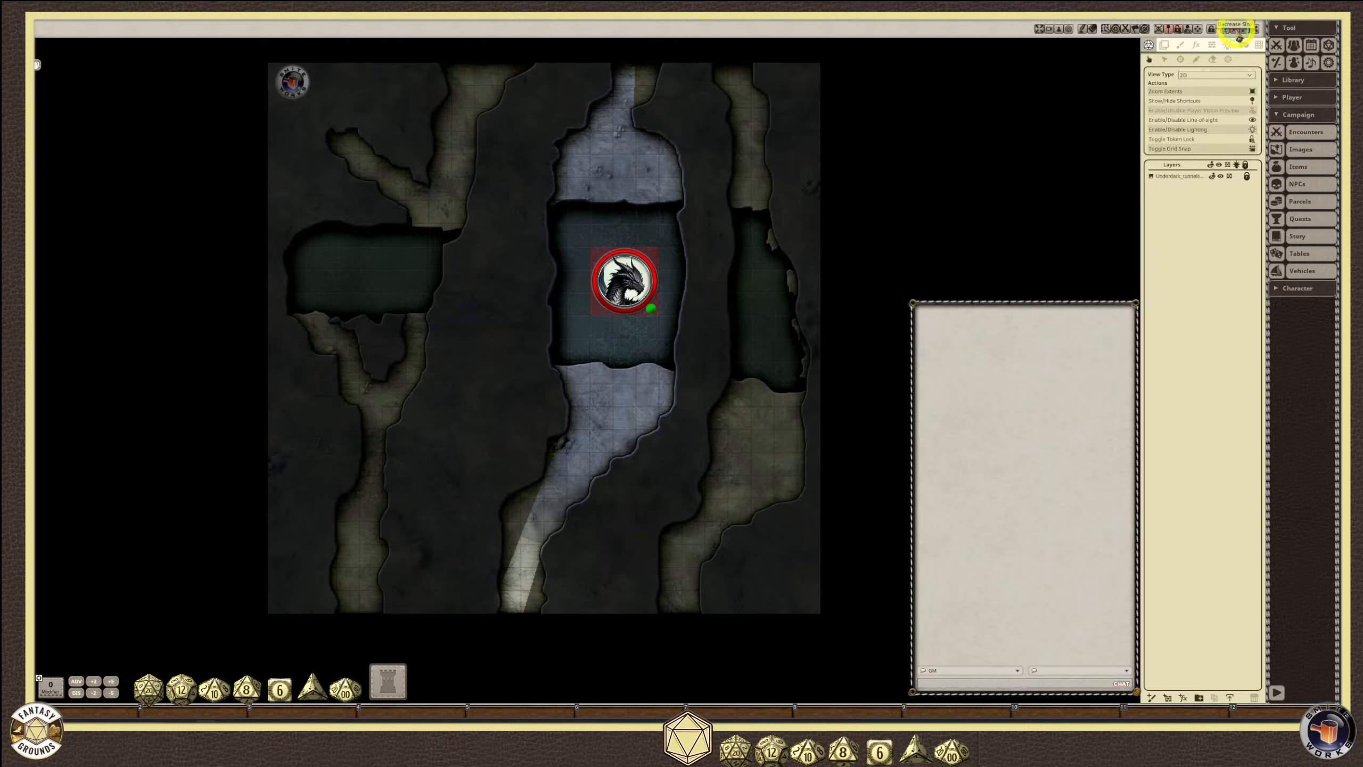
{"action": "left_click", "coordinate": [1236, 32]}
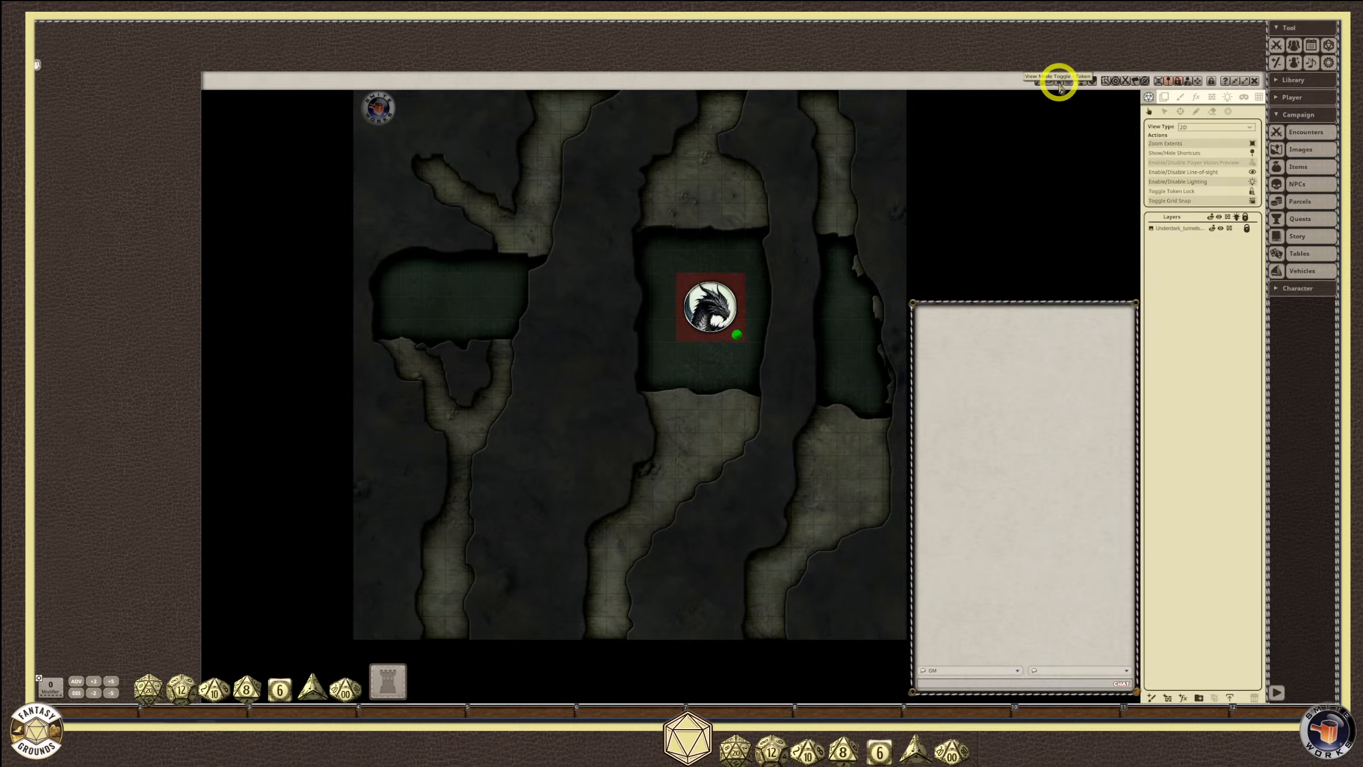
{"action": "left_click", "coordinate": [1060, 84]}
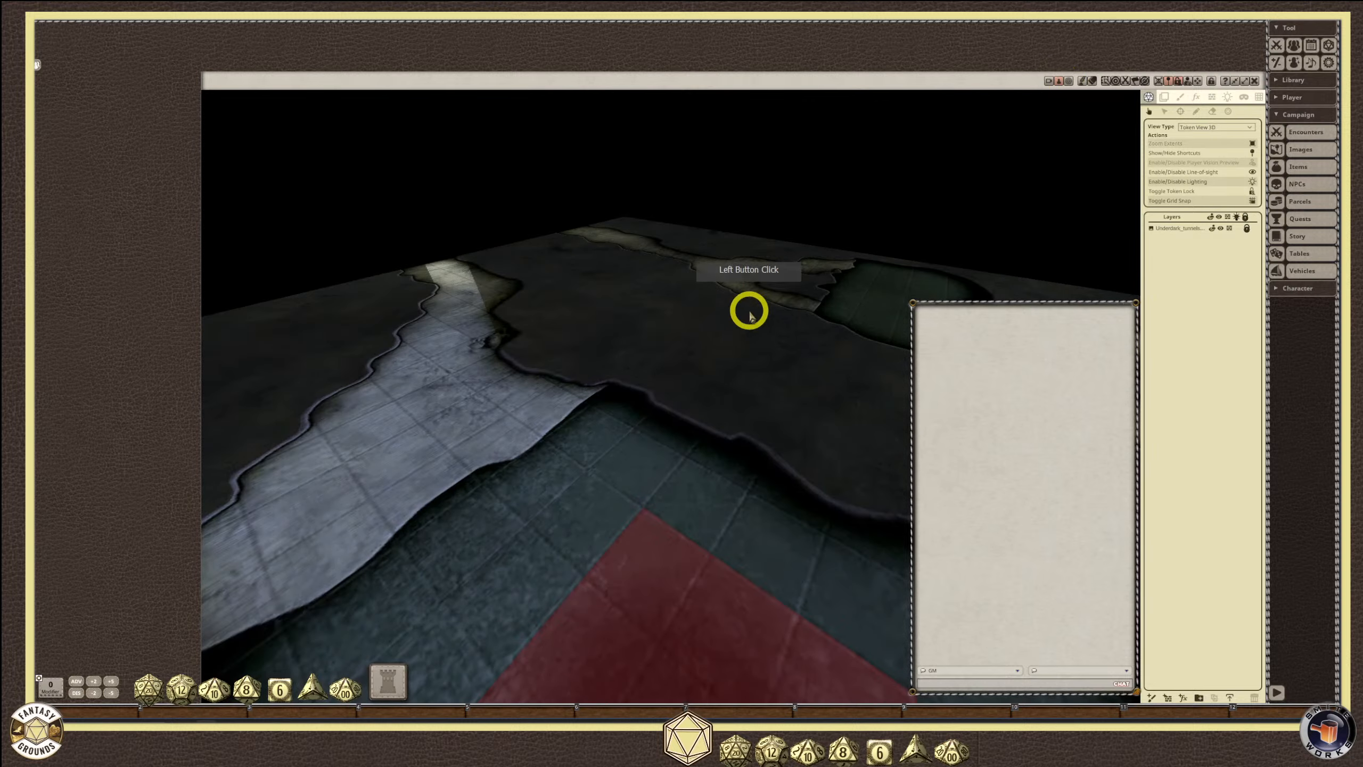
{"action": "left_click_drag", "start_coordinate": [961, 347], "coordinate": [117, 273]}
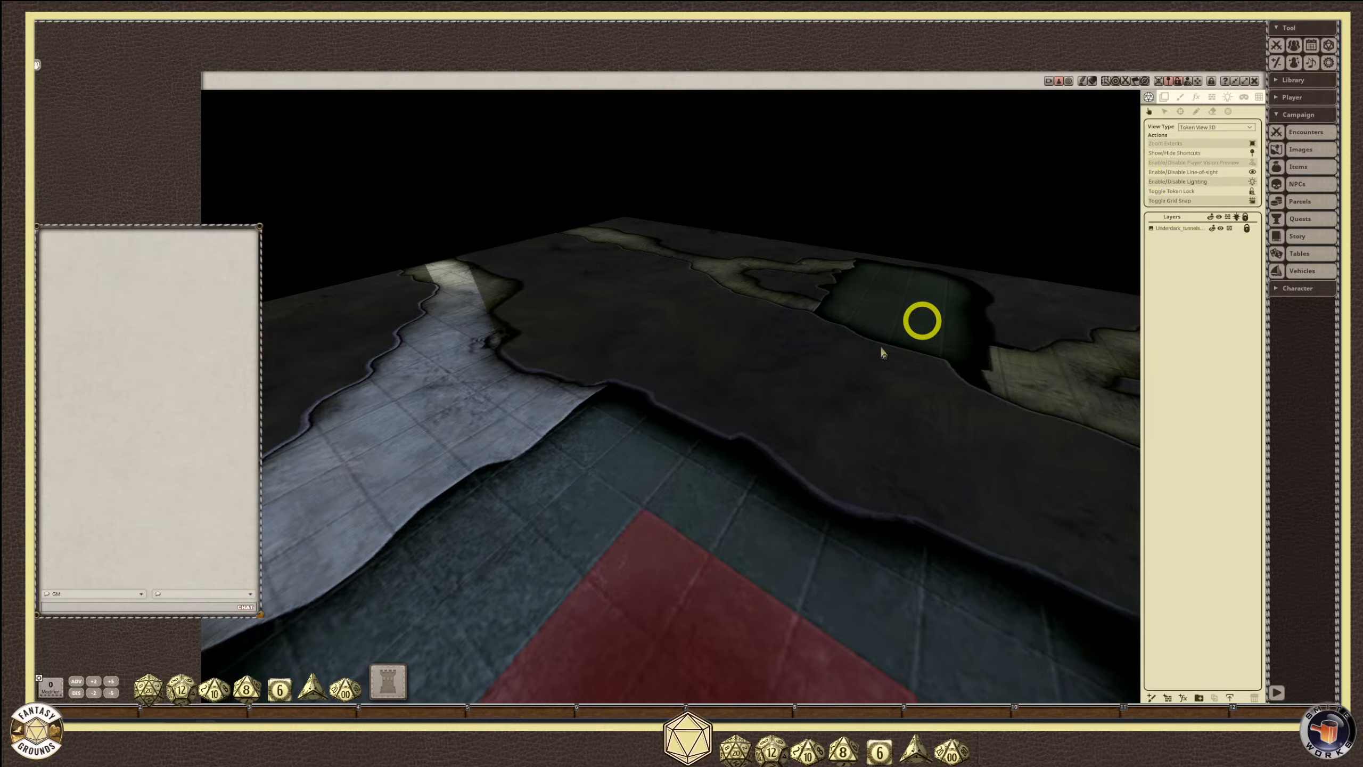
Deselect the dragon's token, show the 3D movement controls, rotate right once and move backward four times.
{"action": "left_click", "coordinate": [679, 598]}
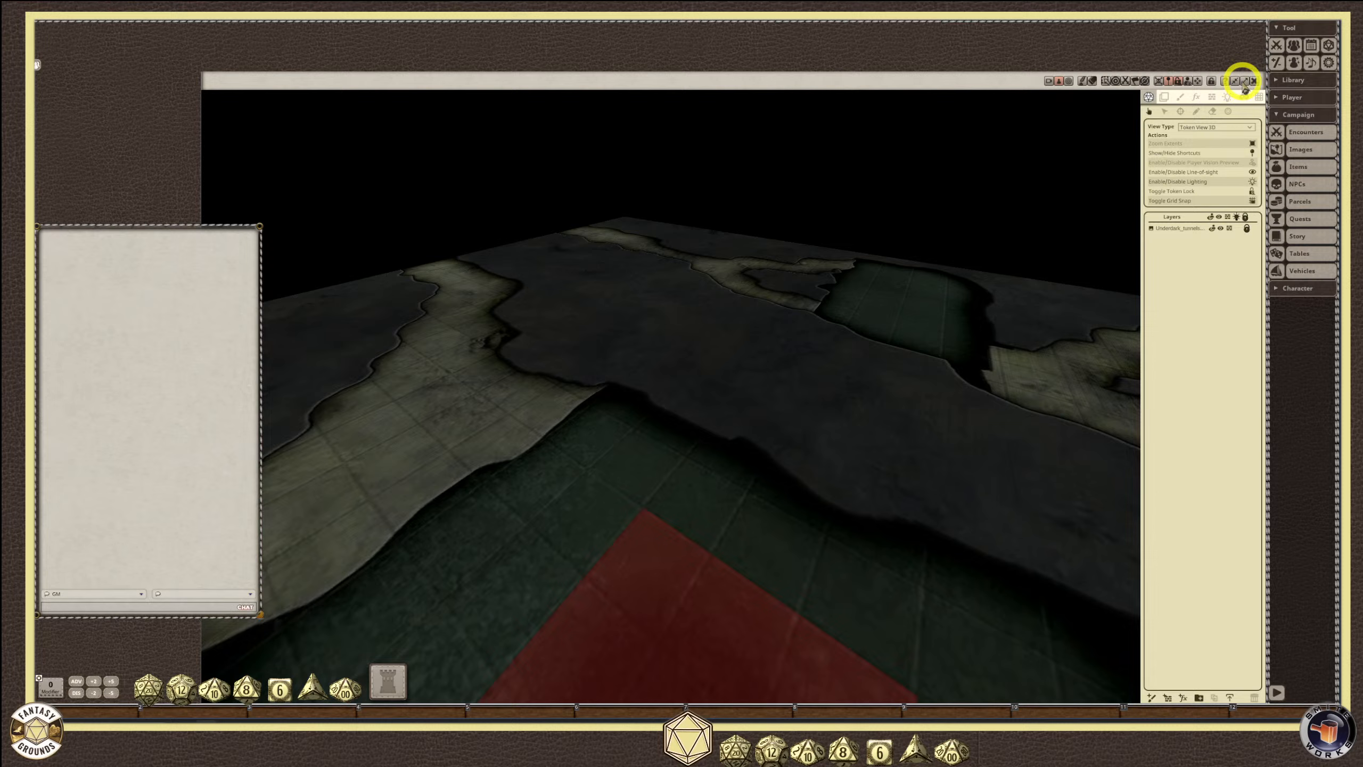
{"action": "left_click", "coordinate": [1198, 82]}
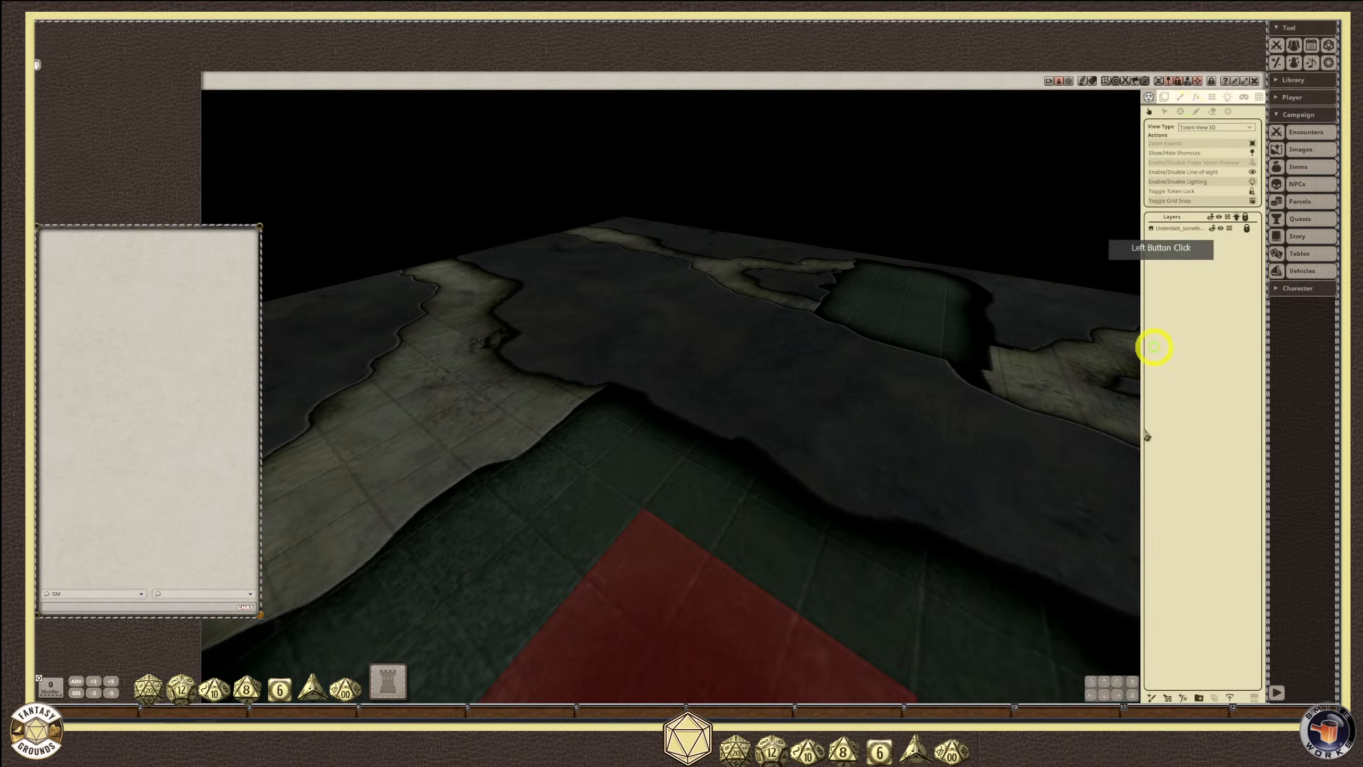
{"action": "left_click", "coordinate": [1117, 696]}
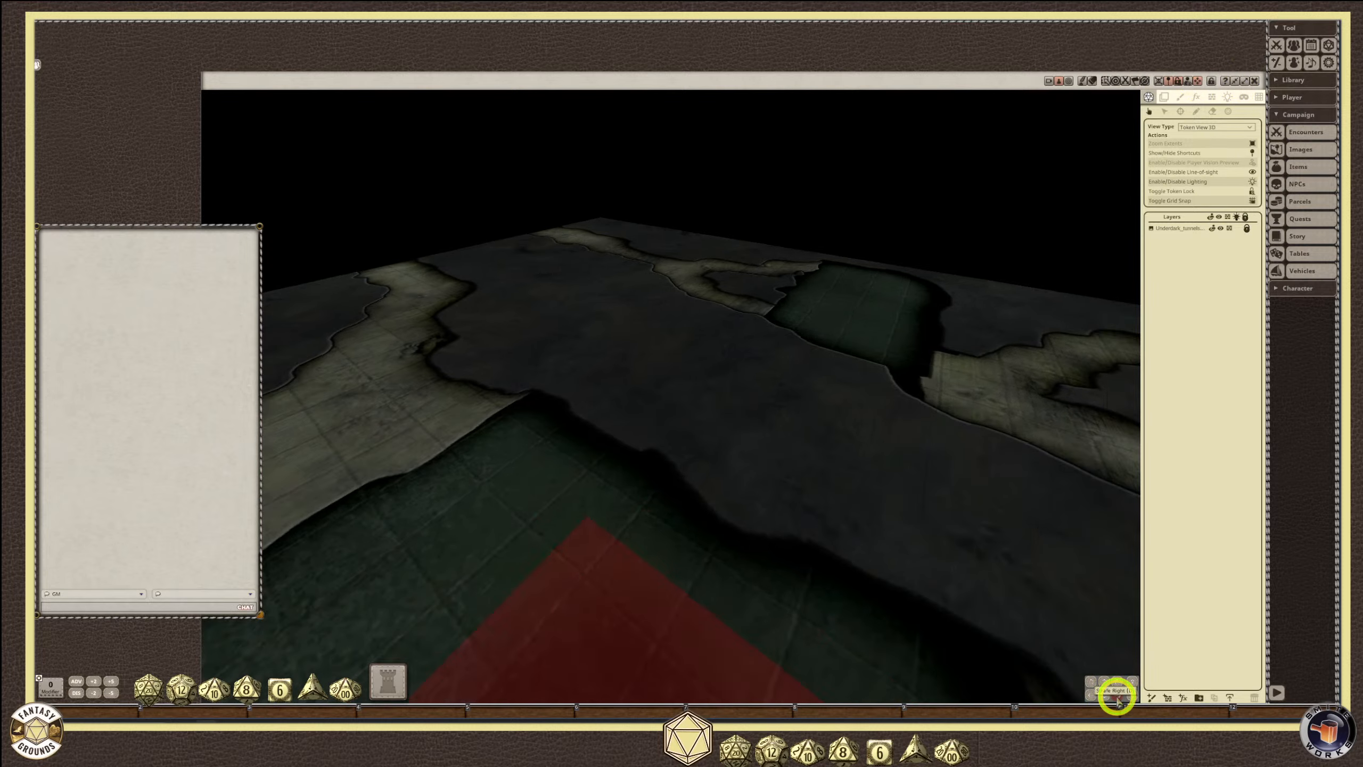
{"action": "left_click", "coordinate": [1104, 697]}
{"action": "left_click", "coordinate": [1105, 698]}
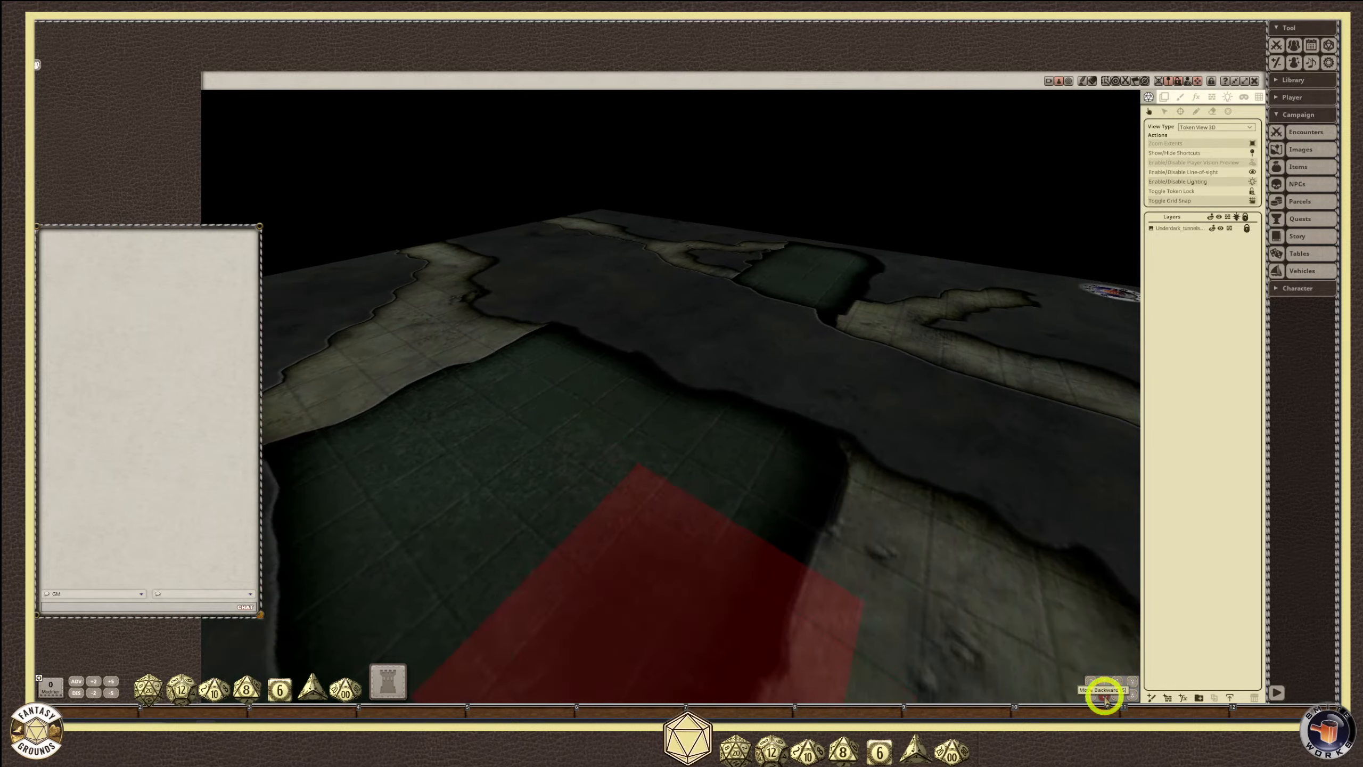
{"action": "left_click", "coordinate": [1104, 697]}
{"action": "left_click", "coordinate": [1104, 697]}
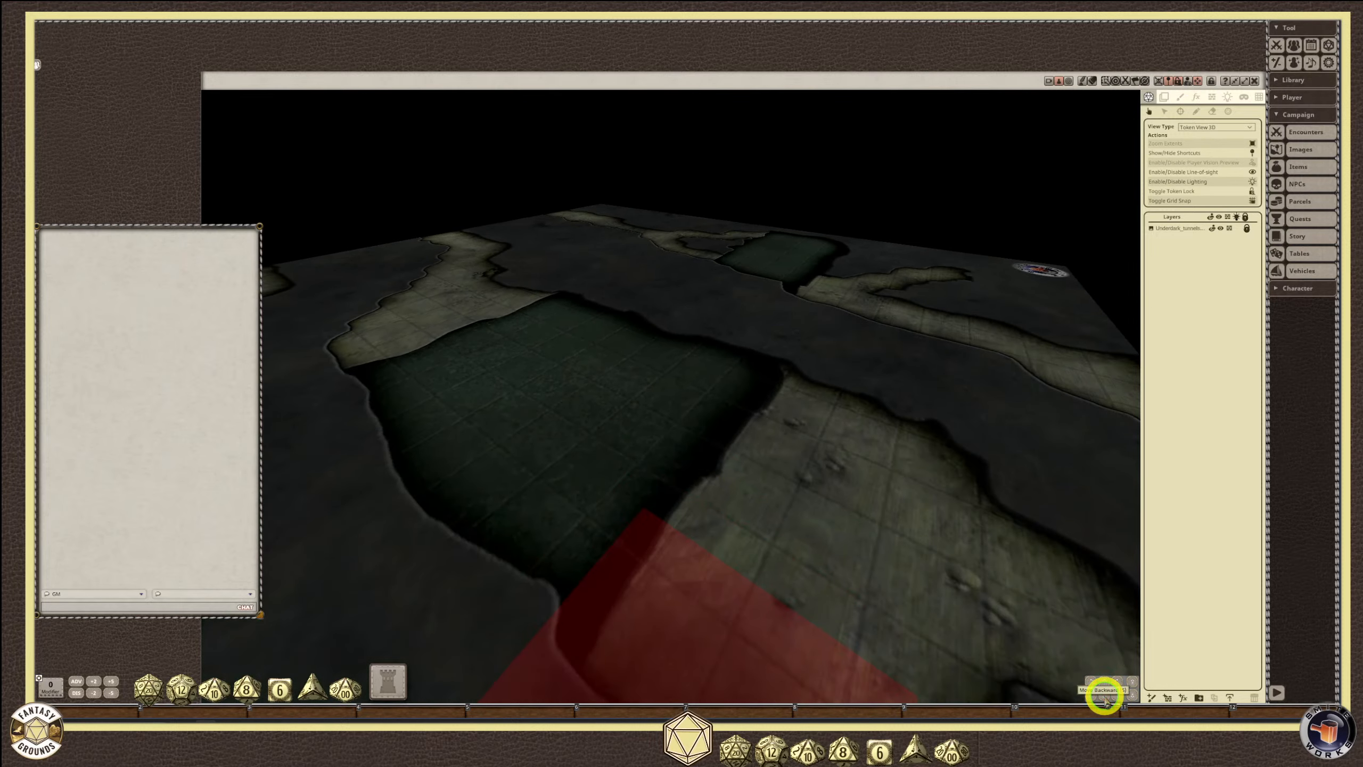
Rotate and tilt the 3D view to examine the tunnels around the dragon, and select the dragon's token.
{"action": "left_click", "coordinate": [901, 523]}
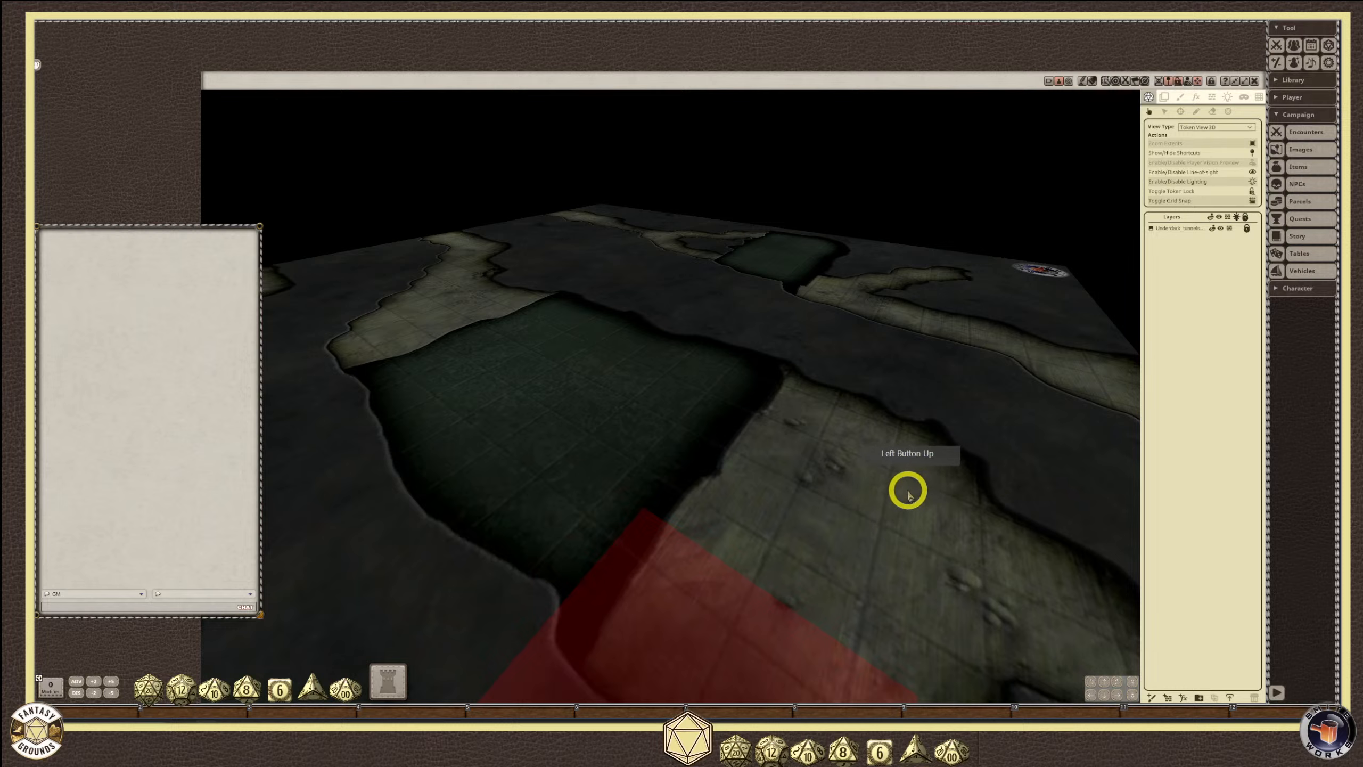
{"action": "left_click", "coordinate": [884, 441]}
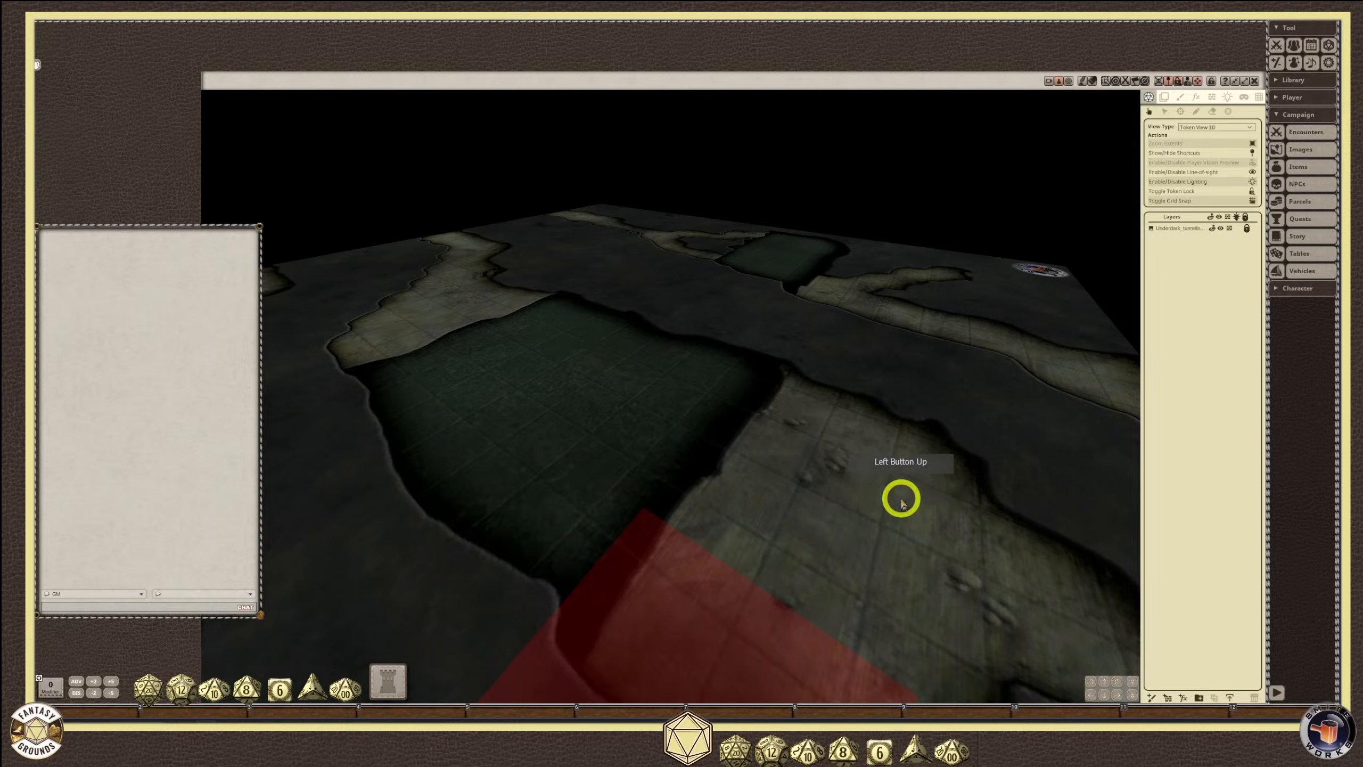
{"action": "left_click_drag", "start_coordinate": [981, 510], "coordinate": [795, 519]}
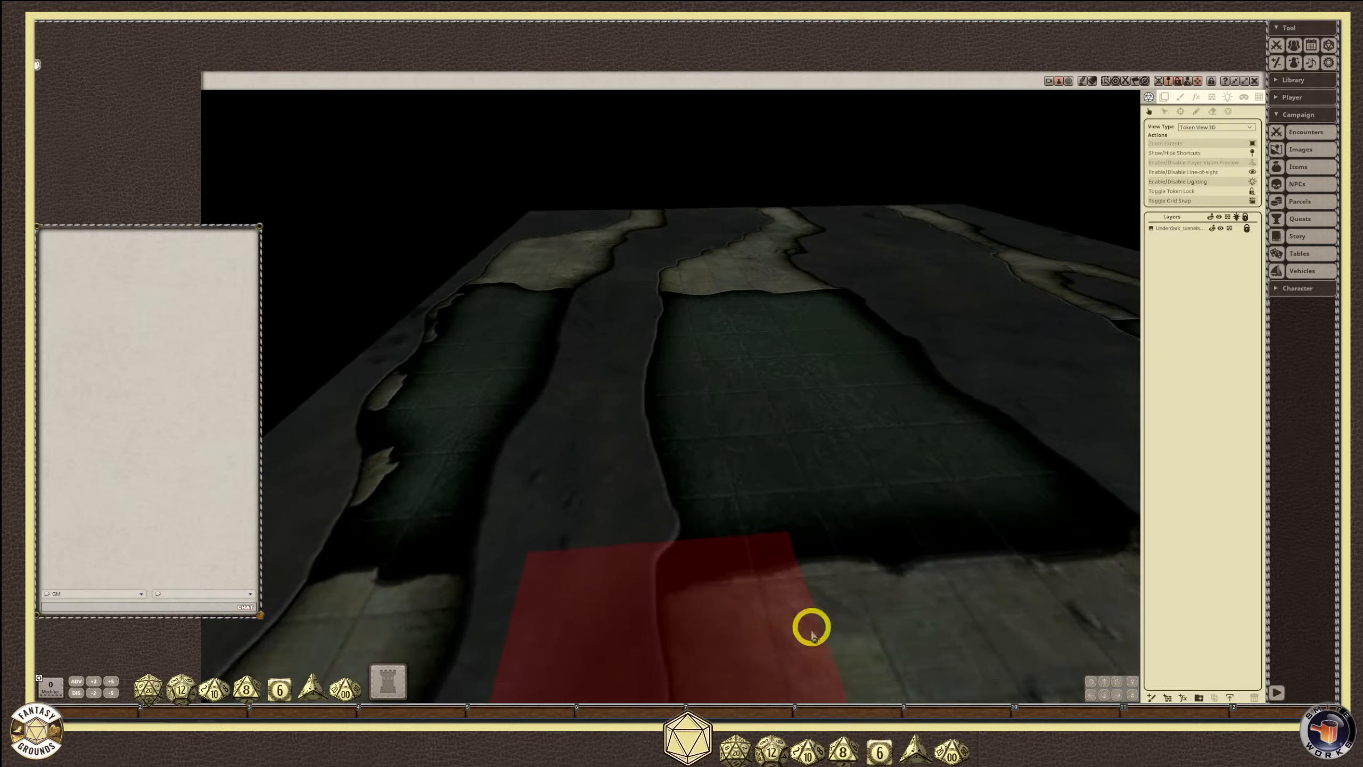
{"action": "left_click_drag", "start_coordinate": [812, 634], "coordinate": [793, 503]}
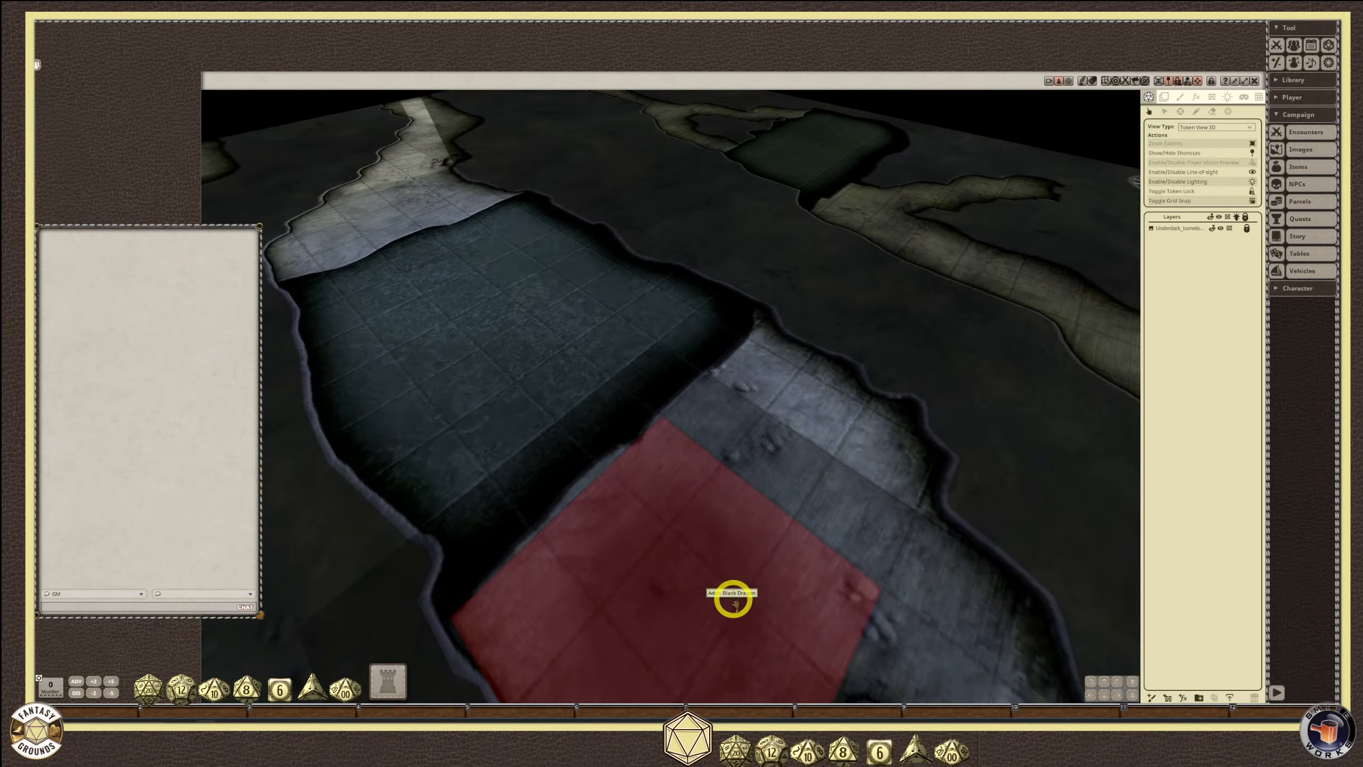
{"action": "left_click", "coordinate": [730, 594]}
{"action": "left_click", "coordinate": [1175, 144]}
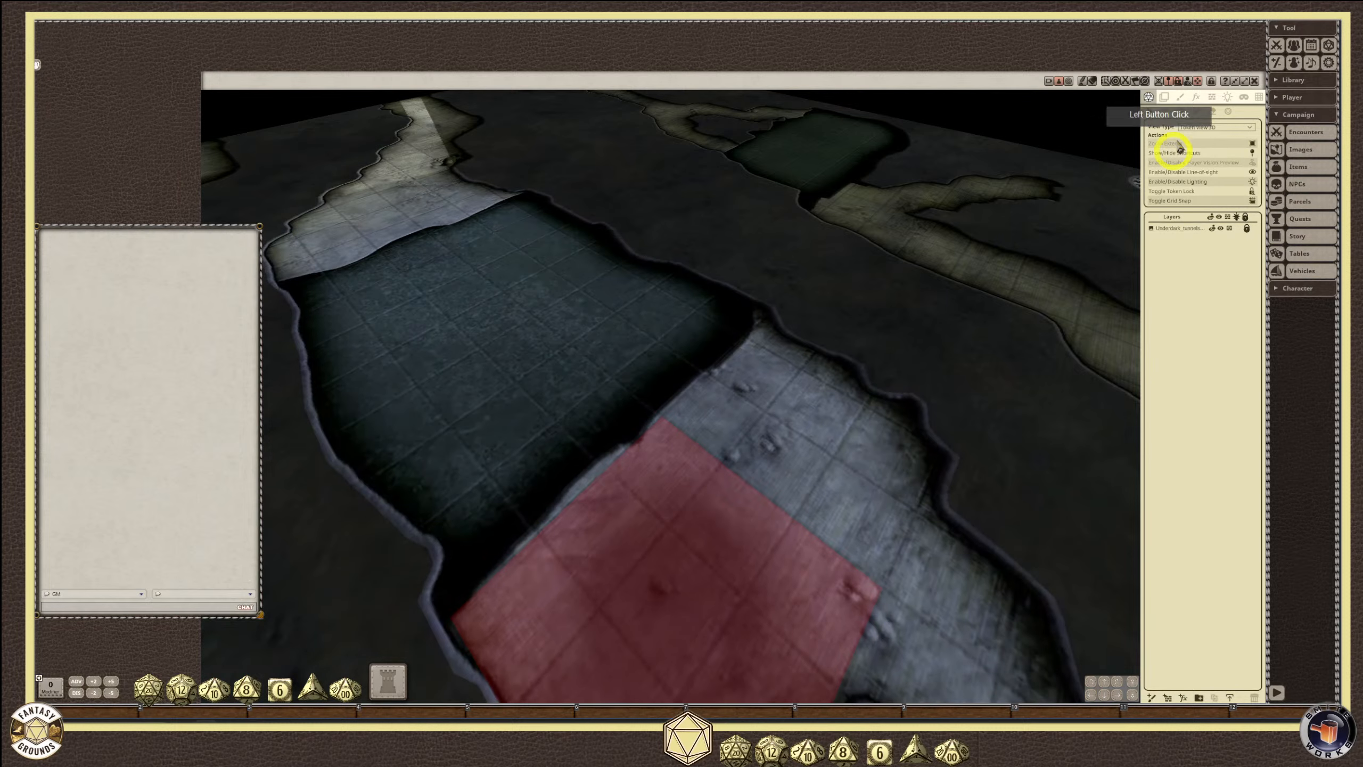
Try the map in the larger and full background panels, then return it to a floating window and move it inward from the sidebar.
{"action": "left_click", "coordinate": [1243, 82]}
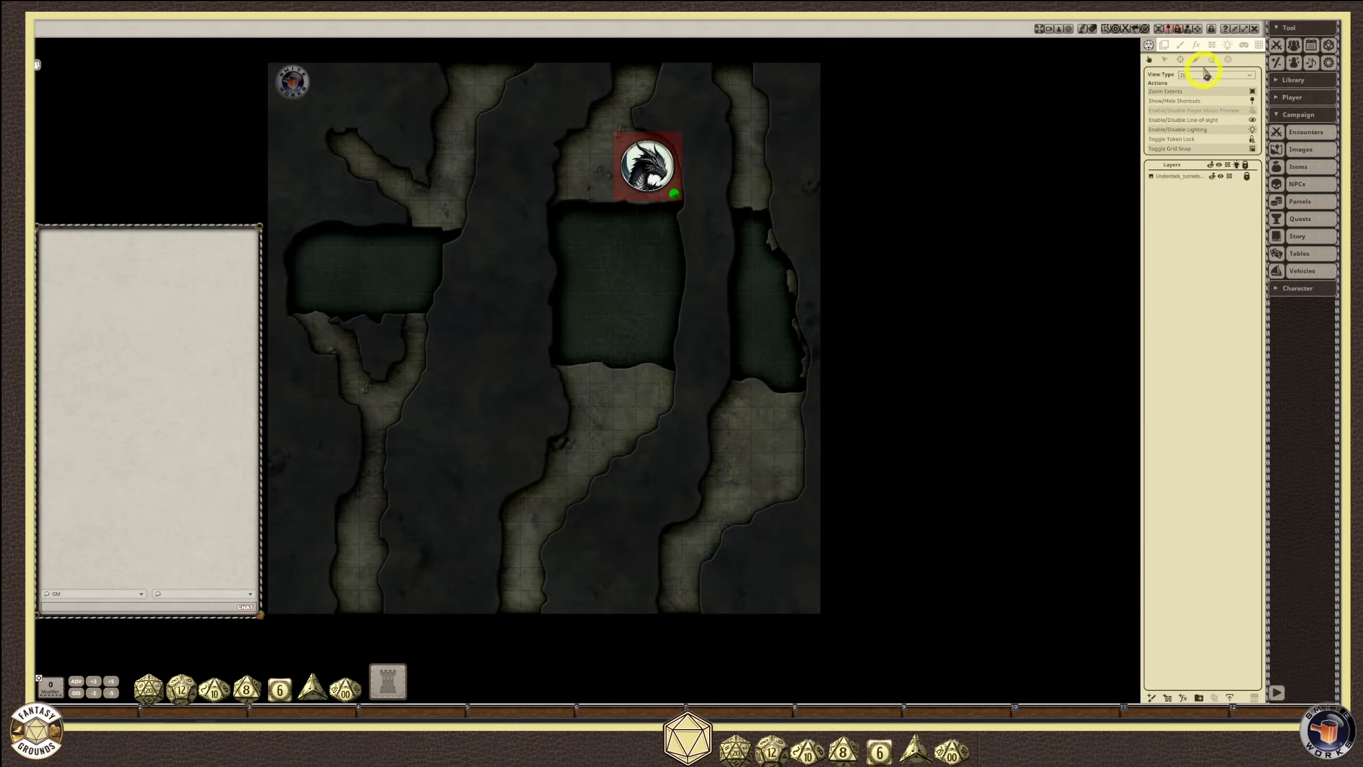
{"action": "left_click", "coordinate": [1243, 29]}
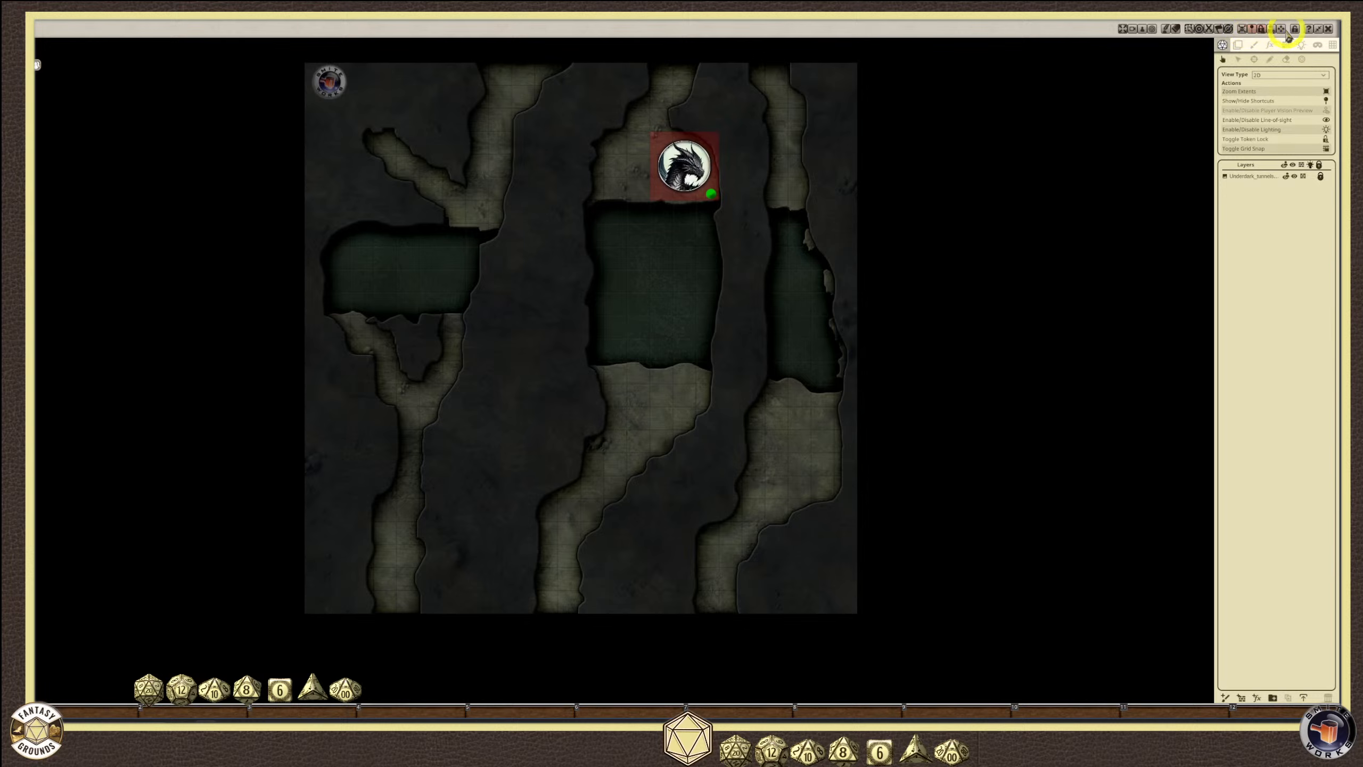
{"action": "left_click", "coordinate": [1317, 32]}
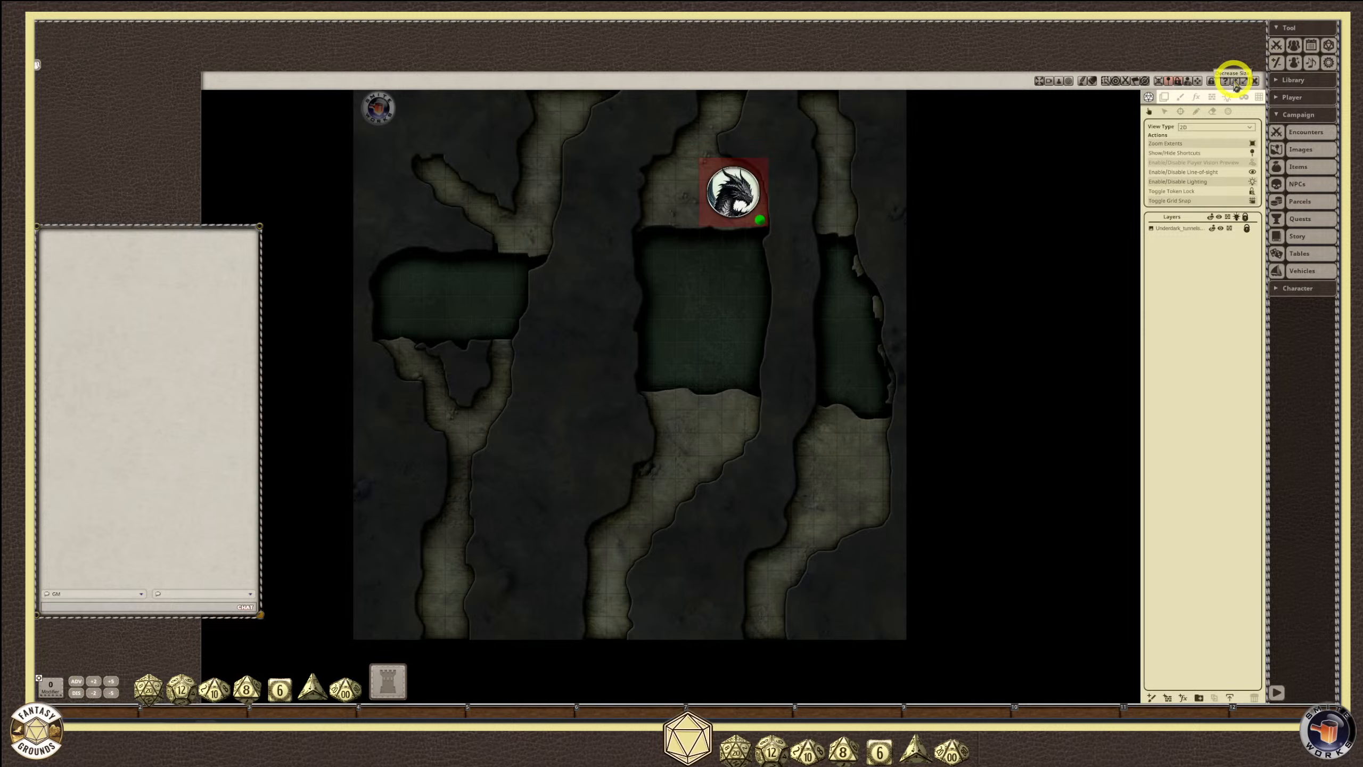
{"action": "left_click", "coordinate": [1235, 83]}
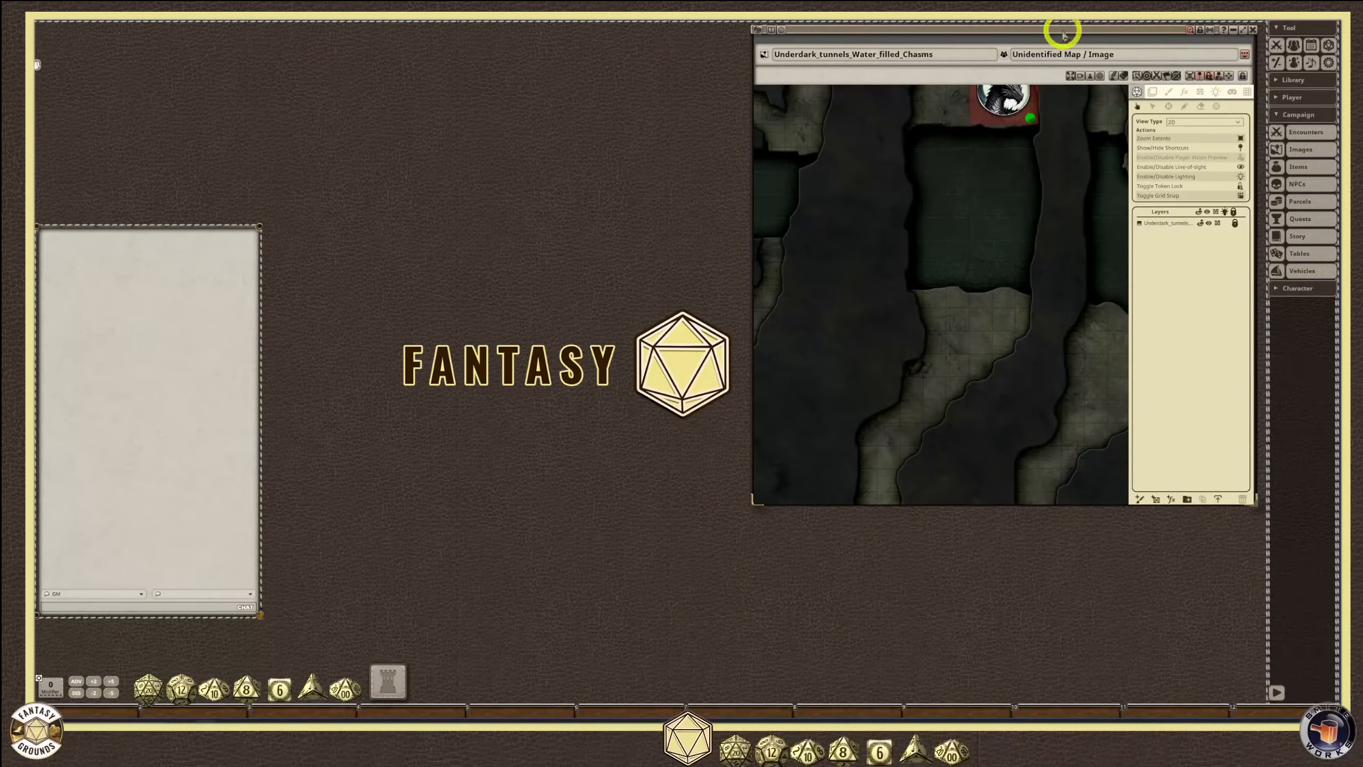
{"action": "left_click_drag", "start_coordinate": [1062, 30], "coordinate": [1004, 55]}
Move the dragon token into the central water-filled chasm and switch the map to Free Camera 3D.
{"action": "scroll", "coordinate": [1004, 204], "scroll_direction": "up", "scroll_amount": 2}
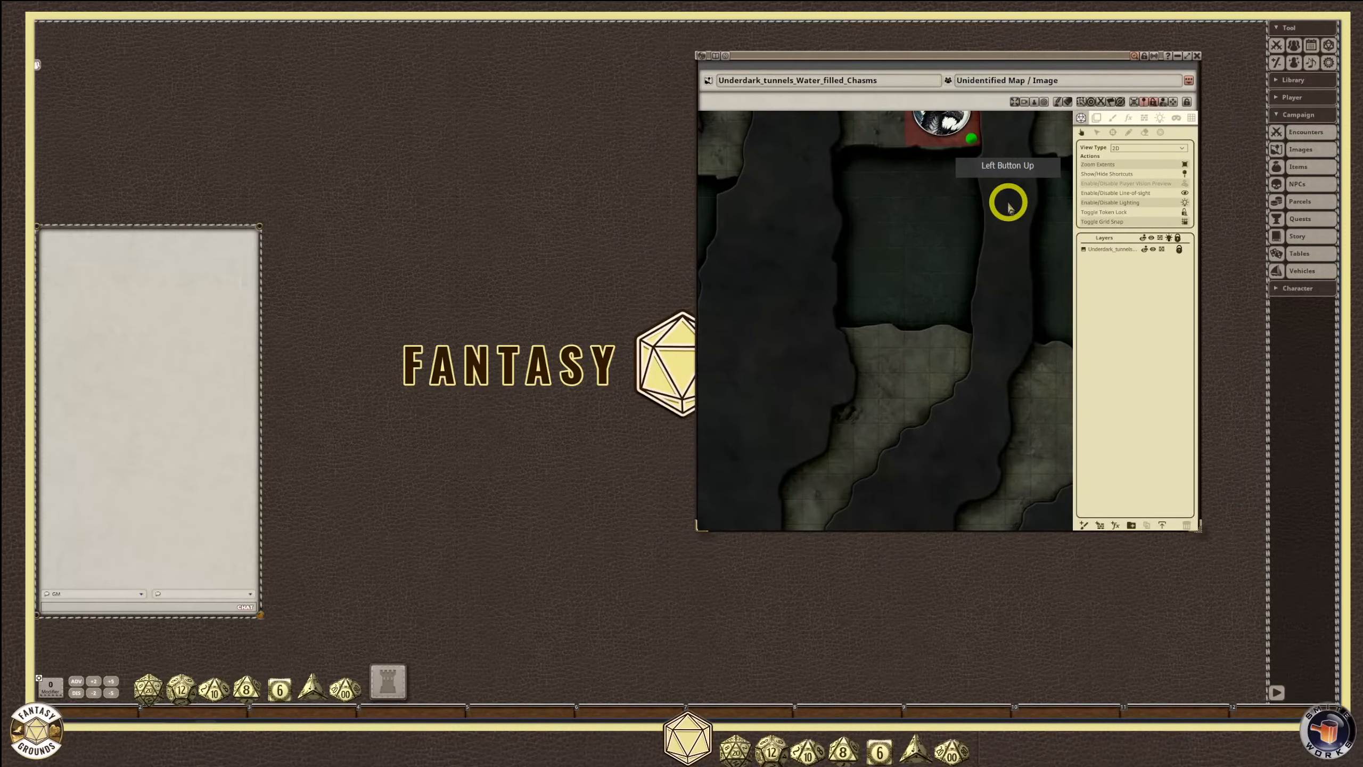
{"action": "scroll", "coordinate": [926, 231], "scroll_direction": "down", "scroll_amount": 1}
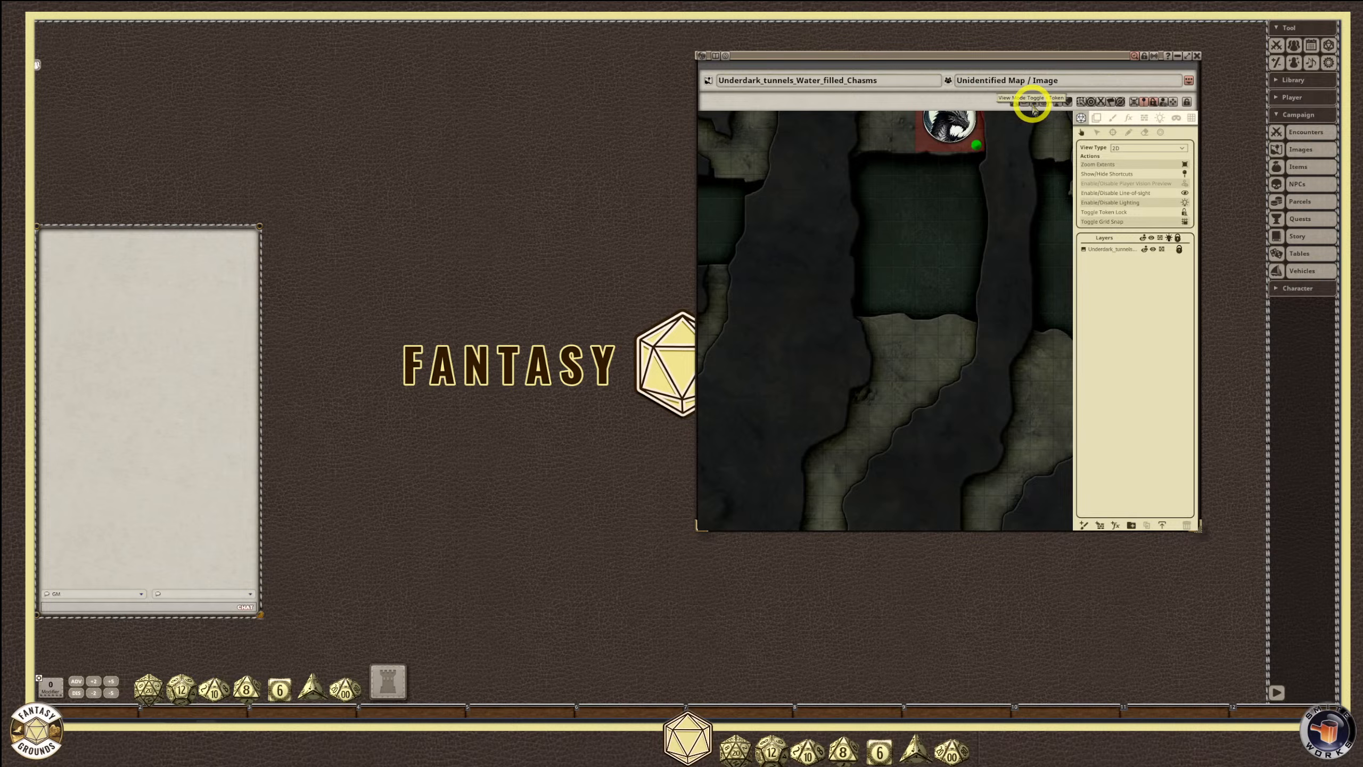
{"action": "left_click_drag", "start_coordinate": [953, 127], "coordinate": [921, 226]}
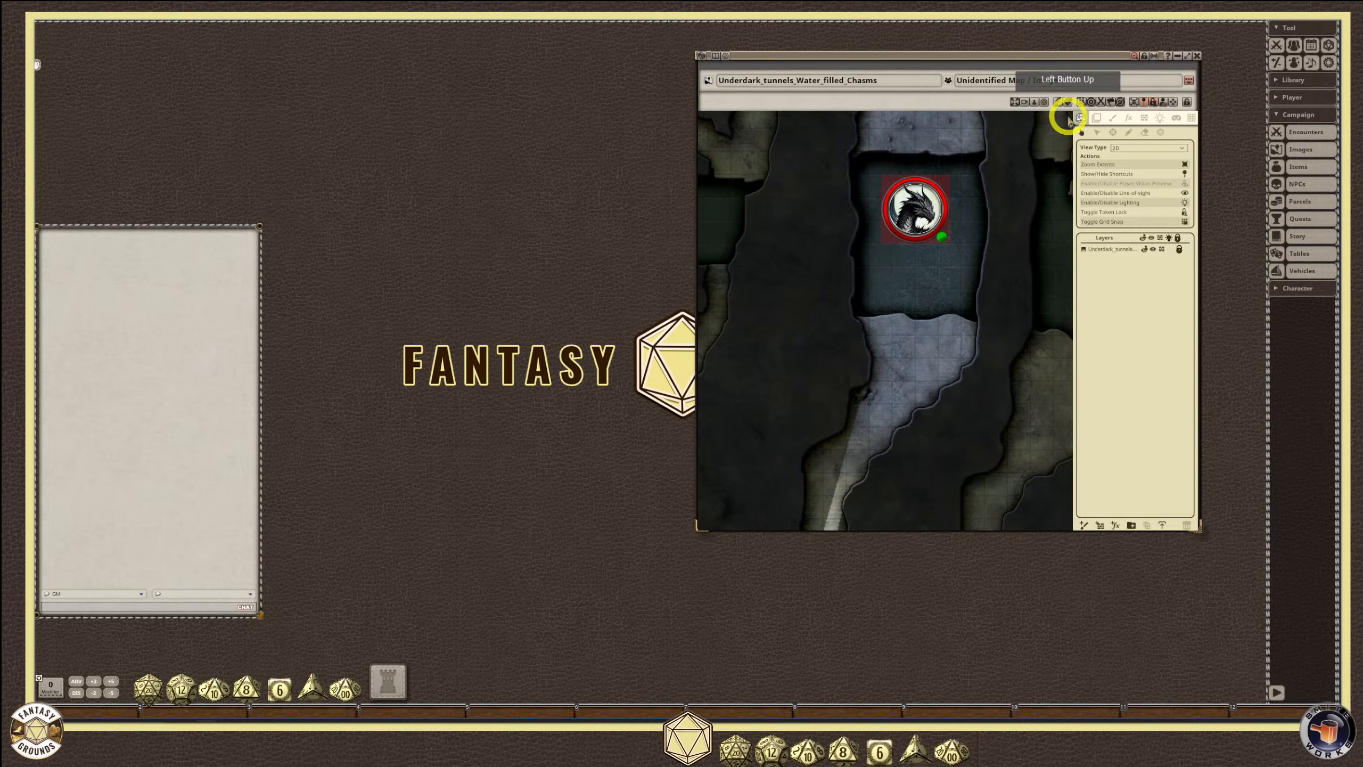
{"action": "left_click", "coordinate": [1014, 103]}
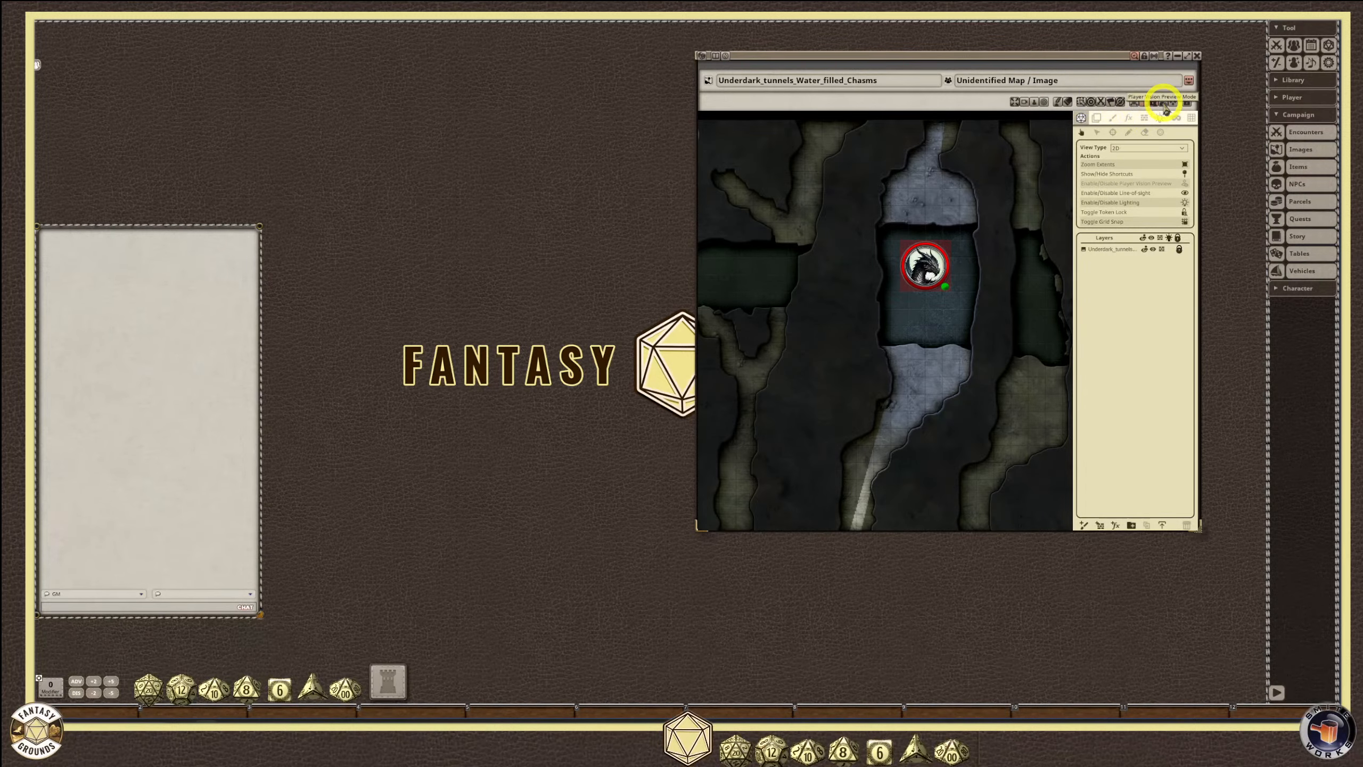
{"action": "left_click", "coordinate": [1025, 104]}
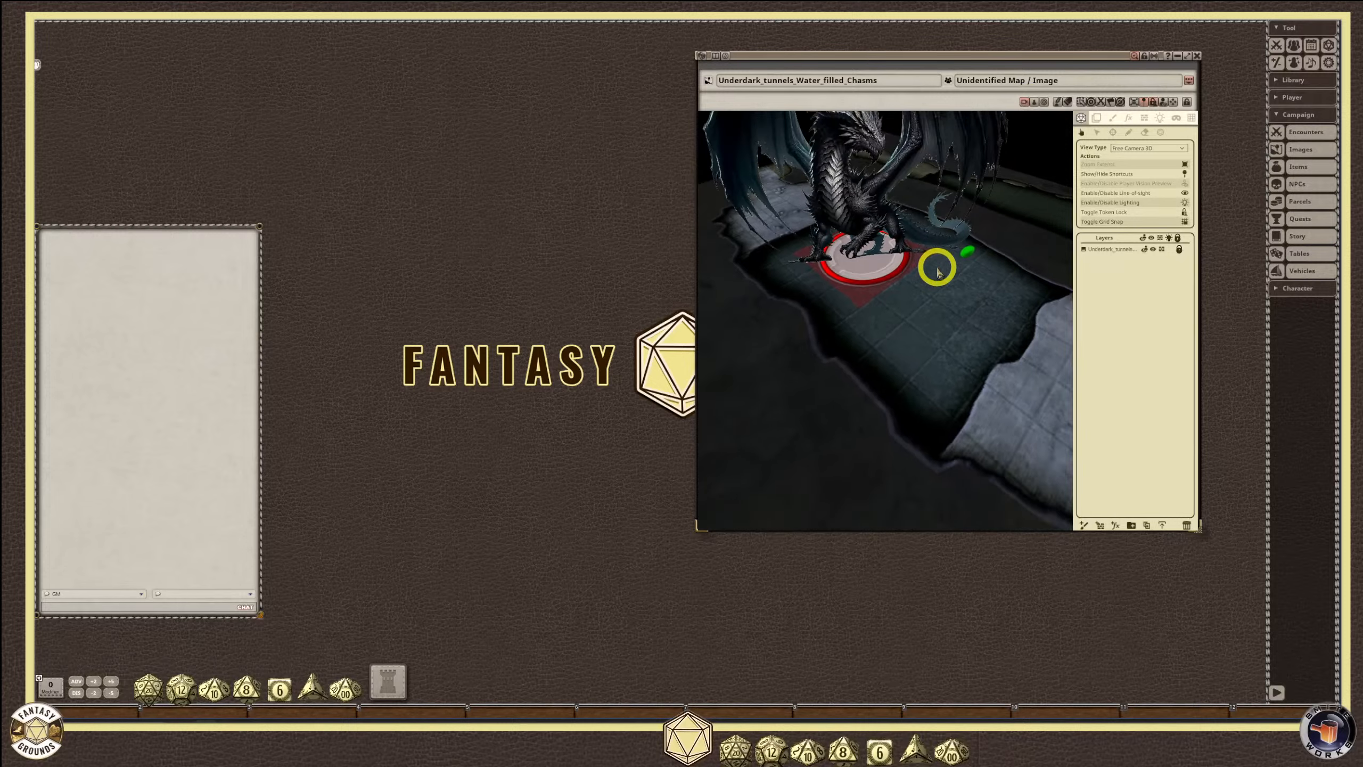
Reposition and enlarge the map window so it fills the space beside the sidebar, and hide its toolbar.
{"action": "left_click_drag", "start_coordinate": [881, 56], "coordinate": [823, 39]}
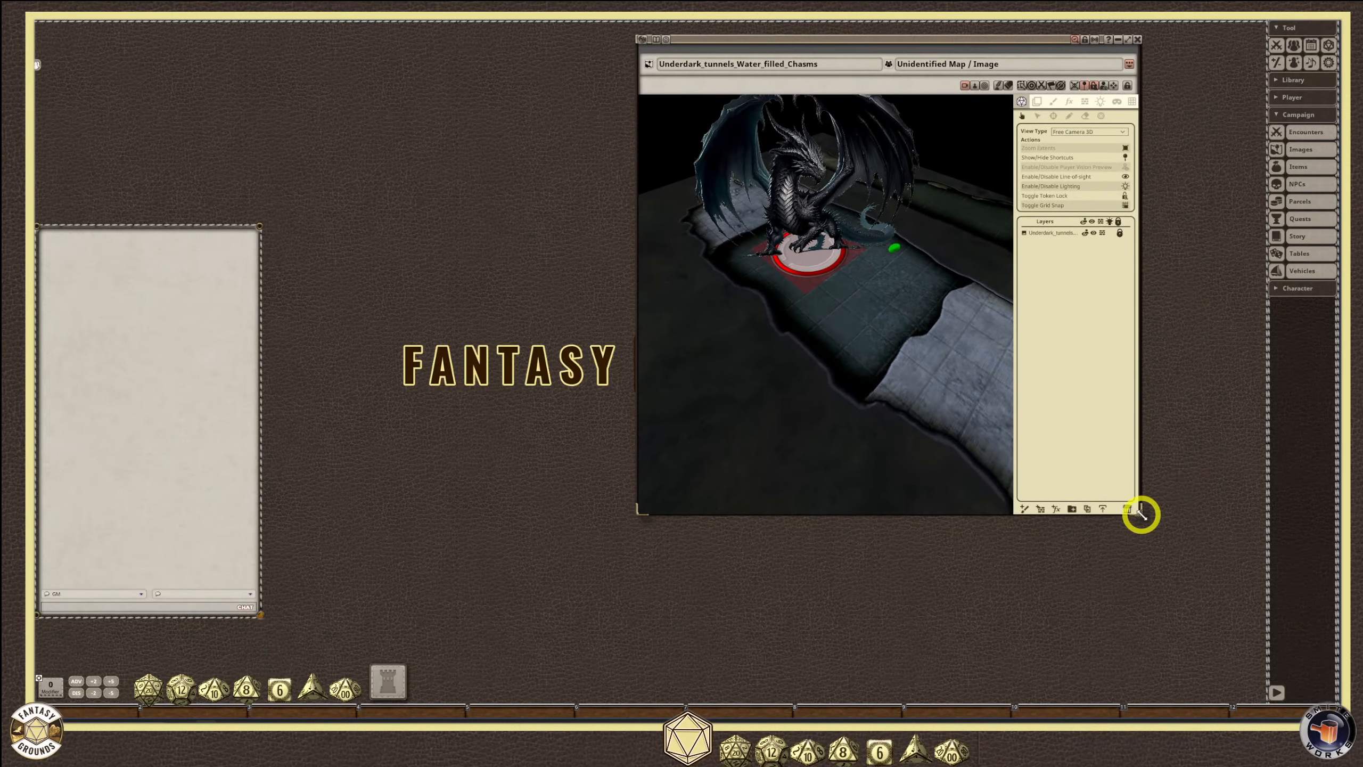
{"action": "left_click_drag", "start_coordinate": [1142, 514], "coordinate": [1264, 628]}
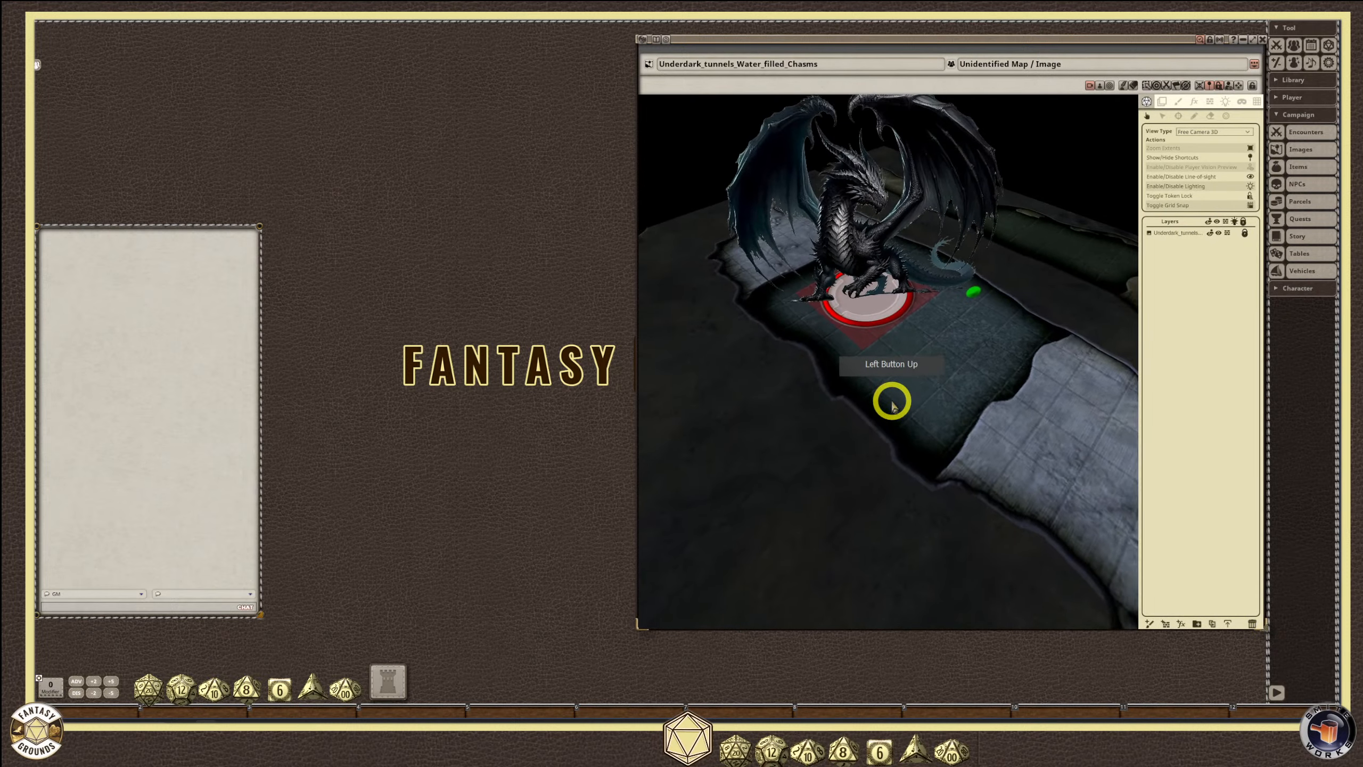
{"action": "left_click_drag", "start_coordinate": [769, 41], "coordinate": [620, 28]}
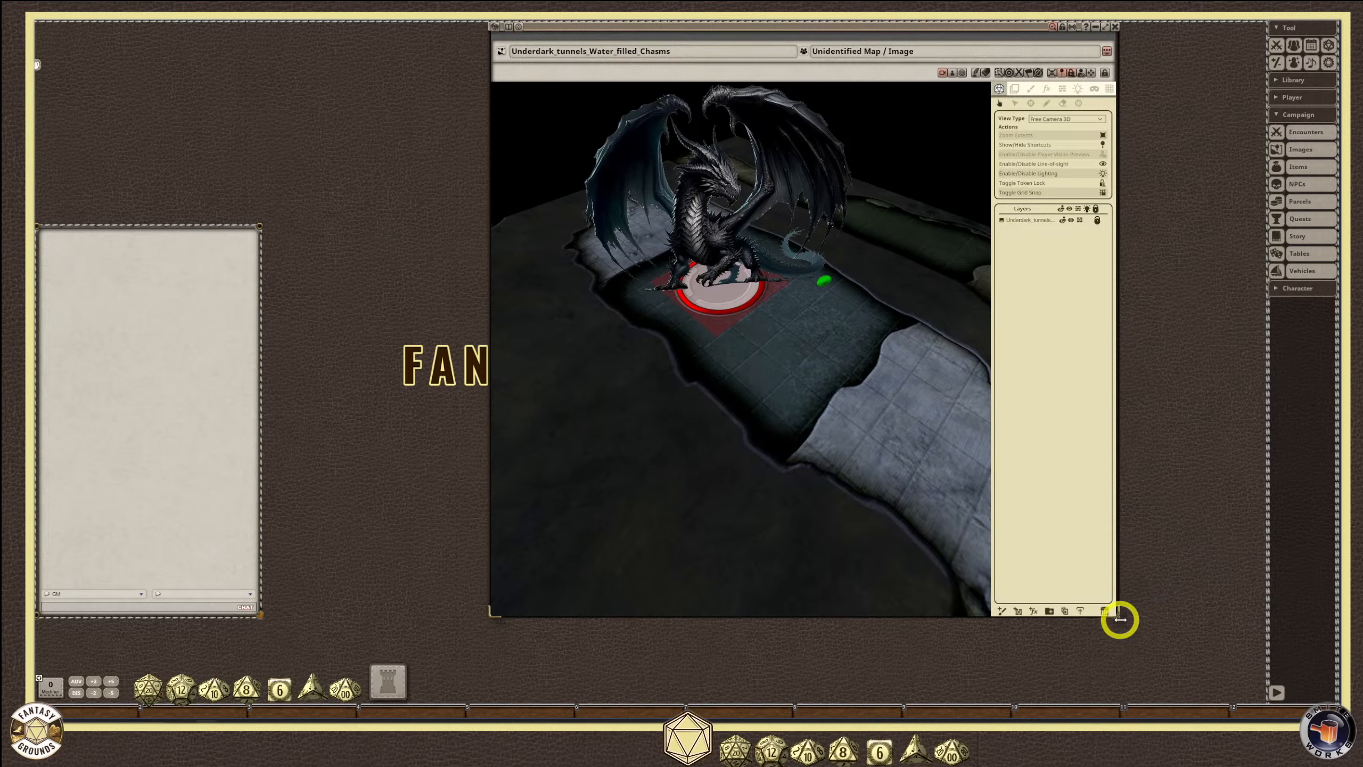
{"action": "left_click_drag", "start_coordinate": [1117, 618], "coordinate": [1262, 633]}
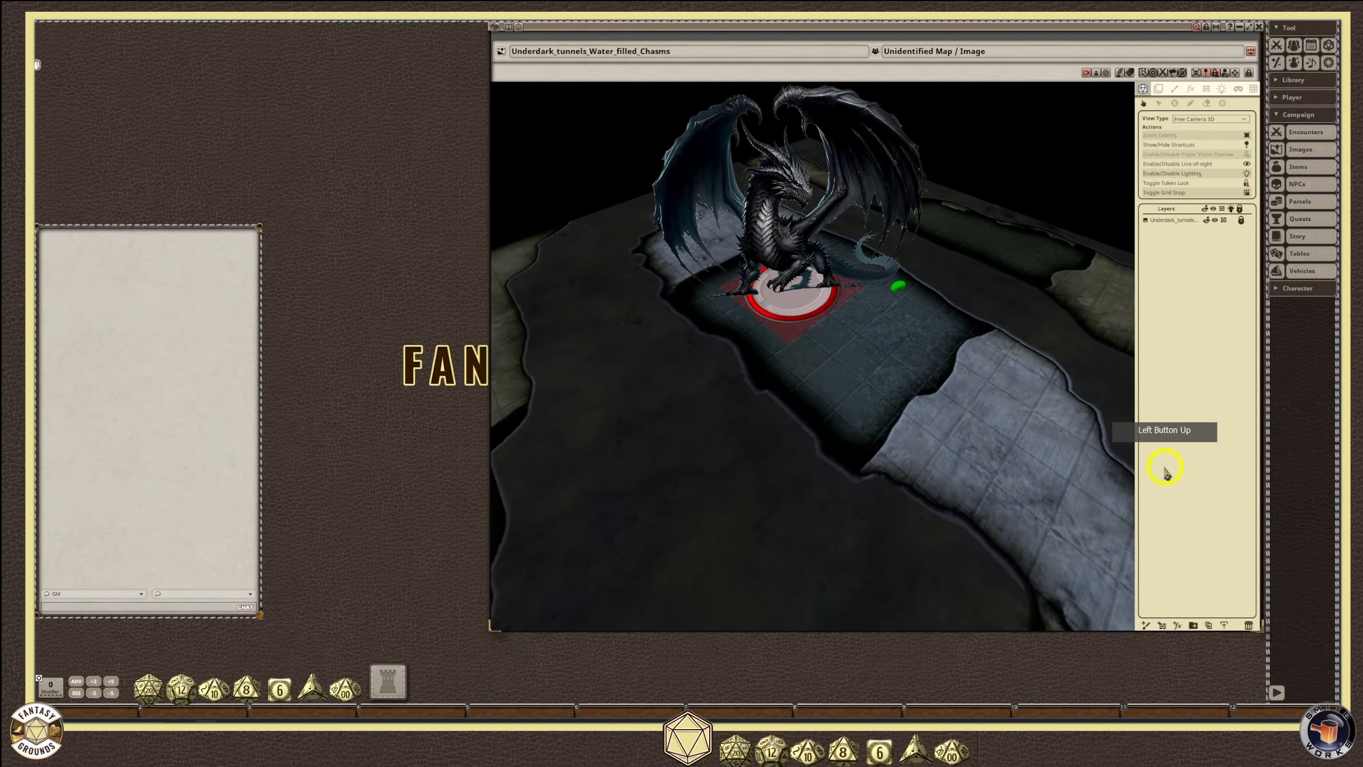
{"action": "left_click", "coordinate": [1250, 59]}
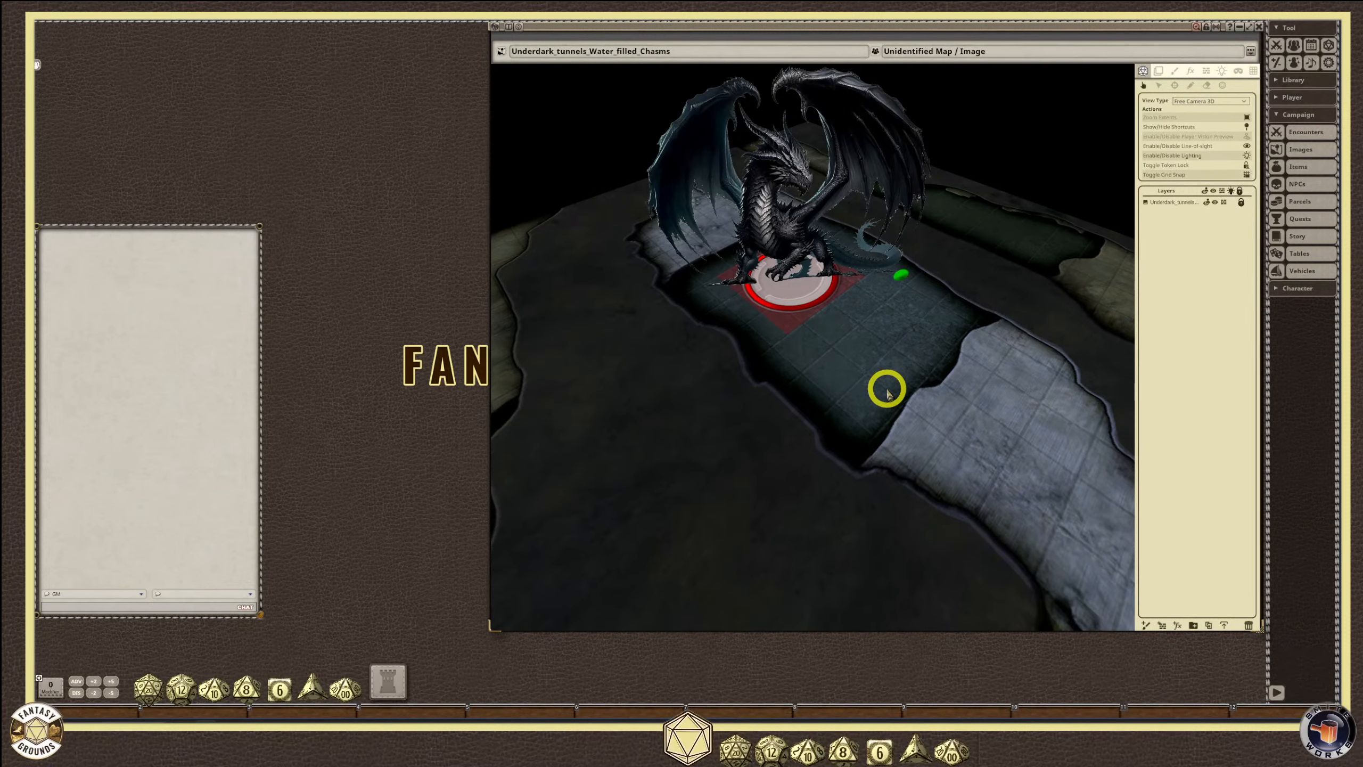
Move the dragon token farther down the water-filled chasm in the 3D view.
{"action": "scroll", "coordinate": [888, 394], "scroll_direction": "up", "scroll_amount": 2}
{"action": "scroll", "coordinate": [887, 392], "scroll_direction": "down", "scroll_amount": 5}
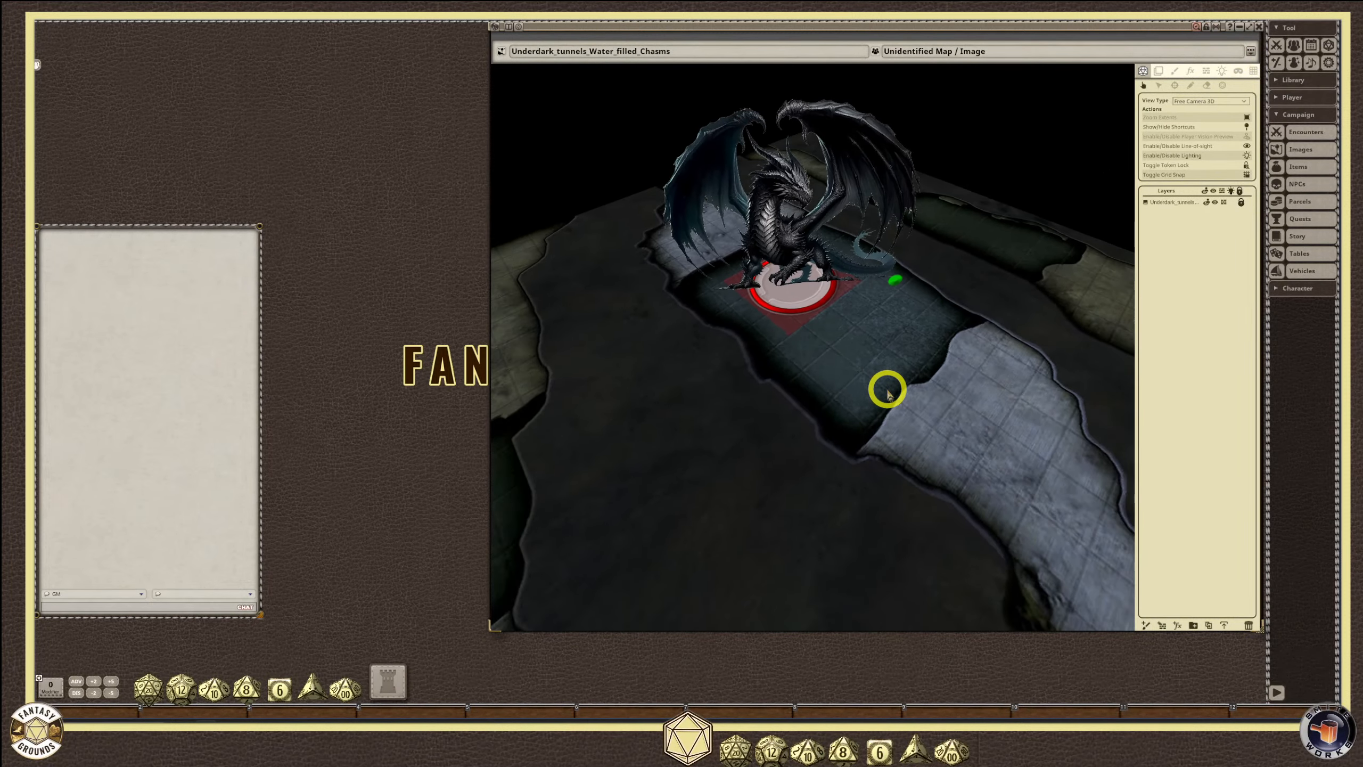
{"action": "scroll", "coordinate": [893, 391], "scroll_direction": "up", "scroll_amount": 2}
{"action": "left_click_drag", "start_coordinate": [775, 222], "coordinate": [837, 341]}
{"action": "scroll", "coordinate": [875, 403], "scroll_direction": "down", "scroll_amount": 3}
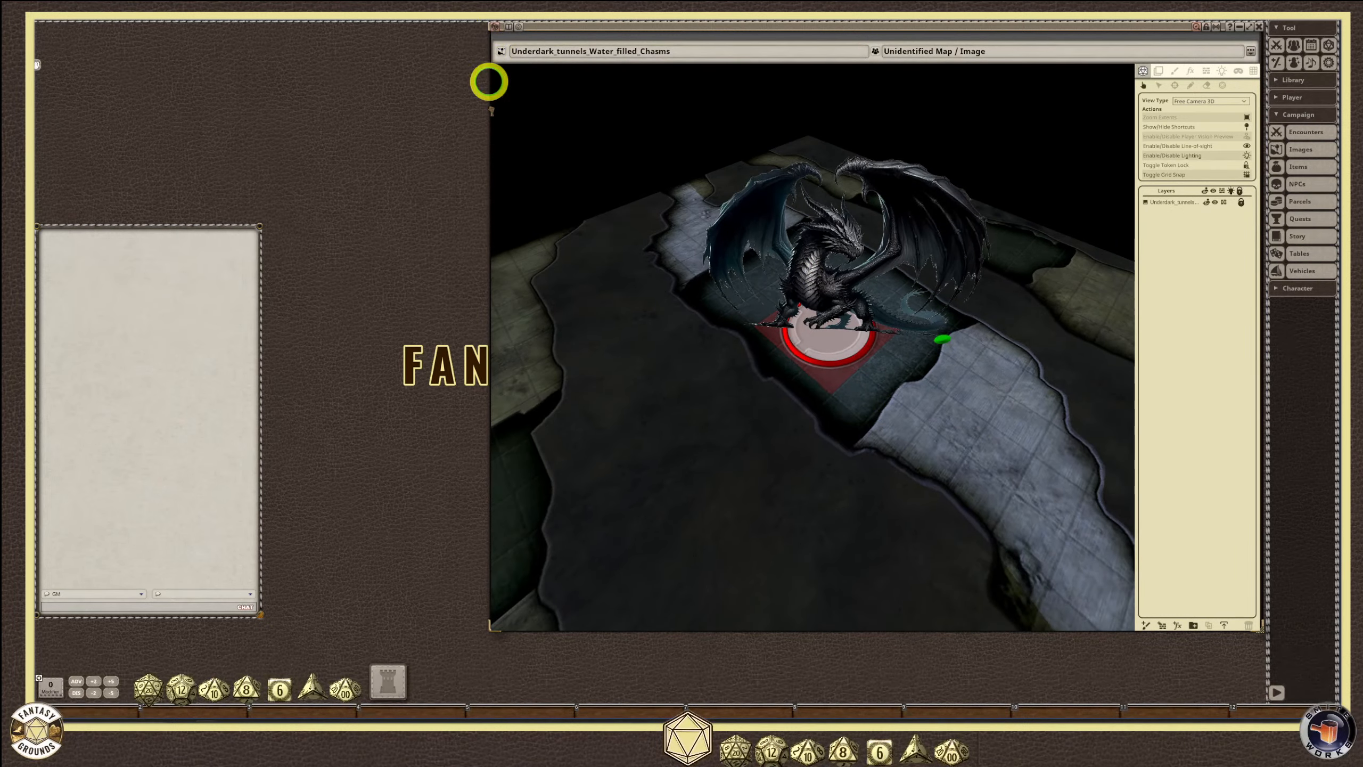
Add a shortcut for the map image to an empty hotkey slot, close the map window, and reopen it from that shortcut.
{"action": "left_click_drag", "start_coordinate": [489, 82], "coordinate": [633, 709]}
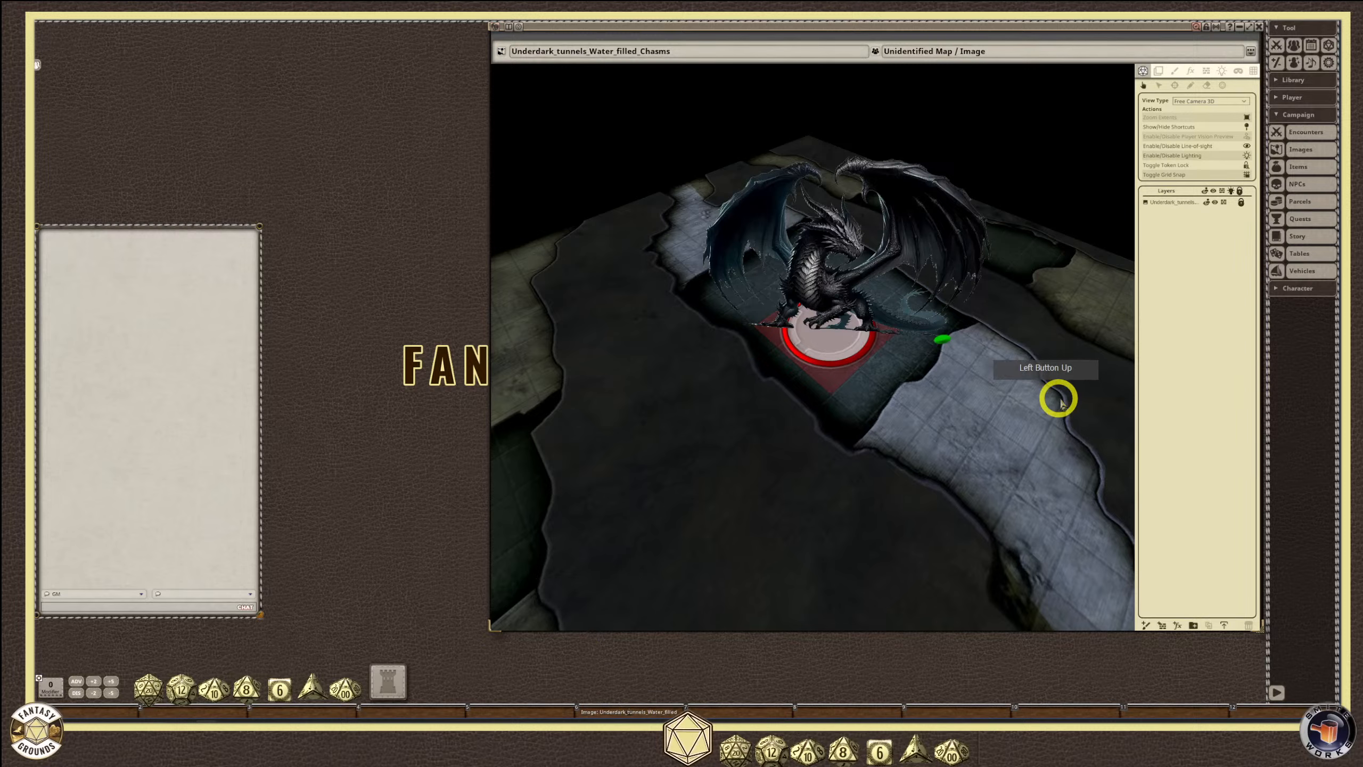
{"action": "left_click", "coordinate": [1258, 26]}
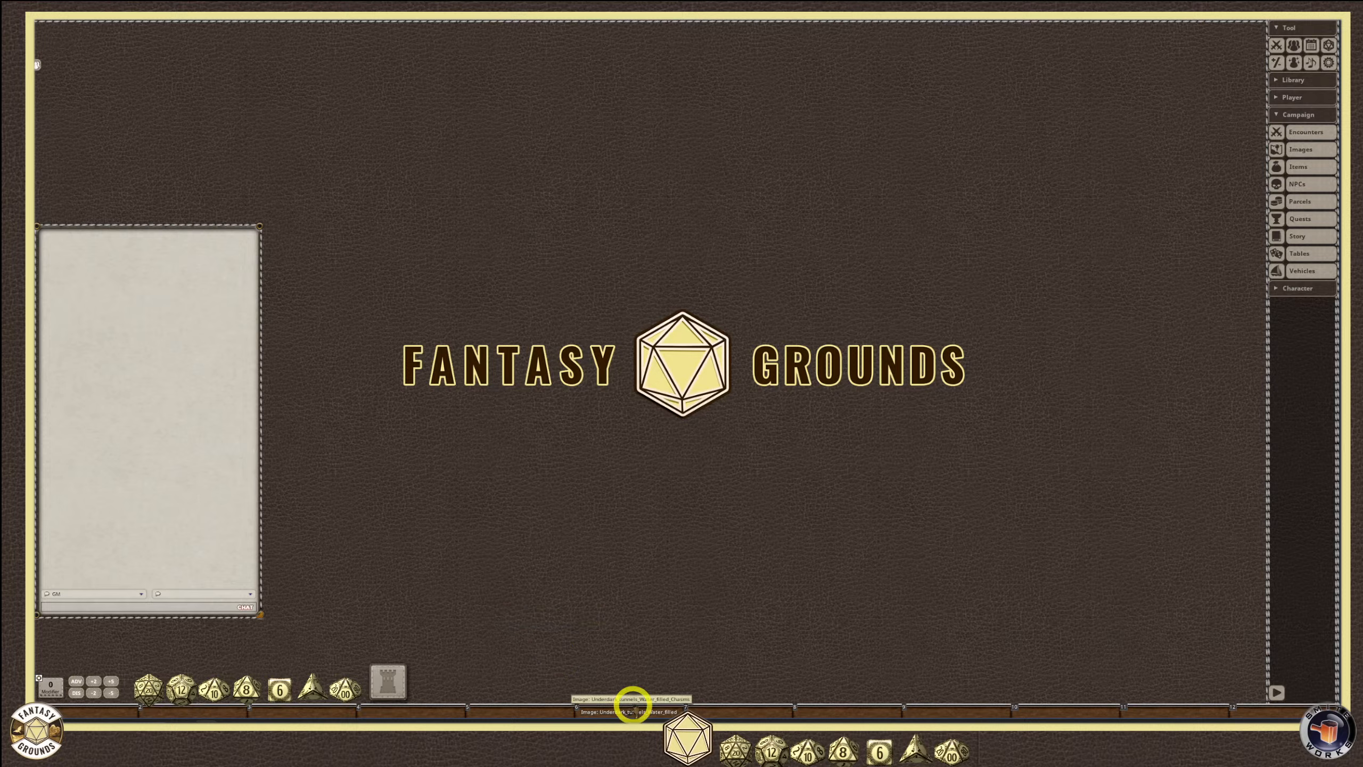
{"action": "left_click", "coordinate": [632, 707]}
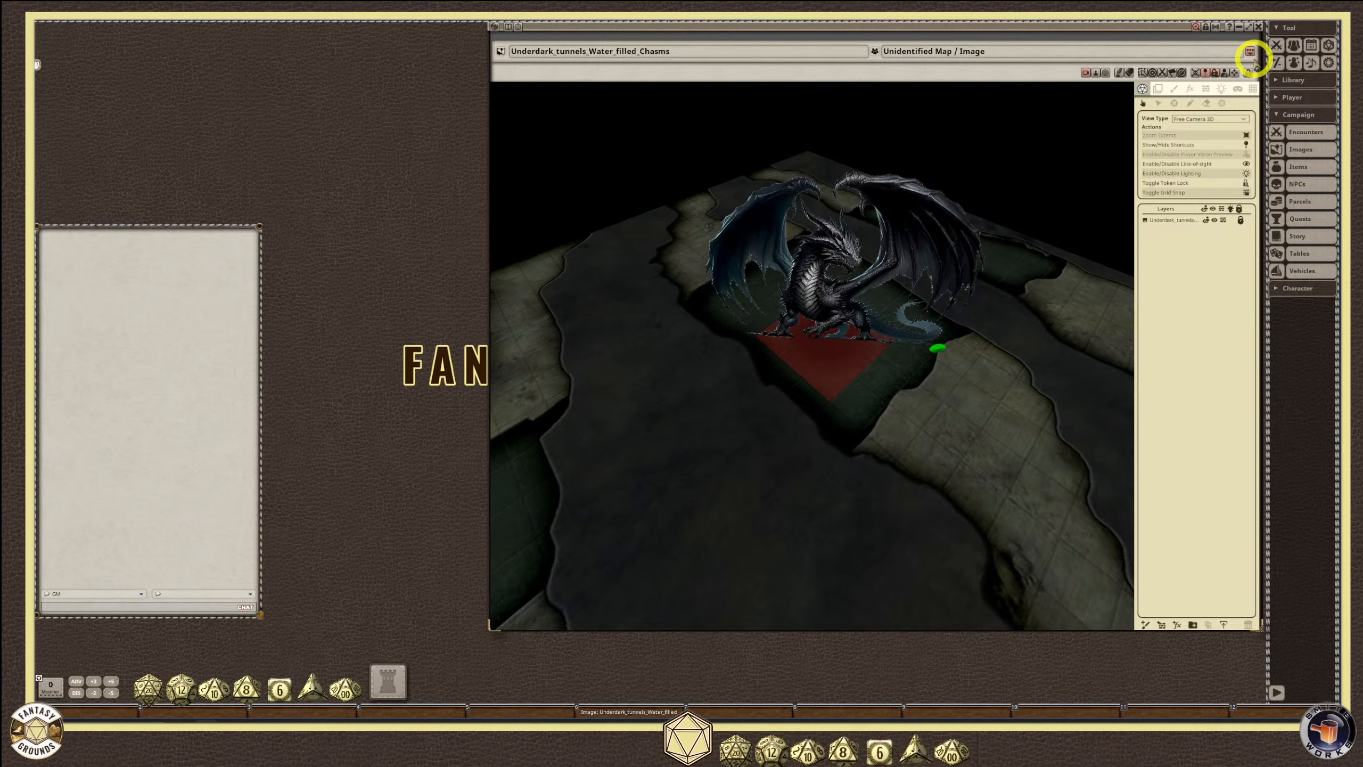
Lock the map to hide its side panel, select the dragon token, and move it toward the chasm's near bank.
{"action": "left_click", "coordinate": [1248, 79]}
{"action": "left_click", "coordinate": [1191, 323]}
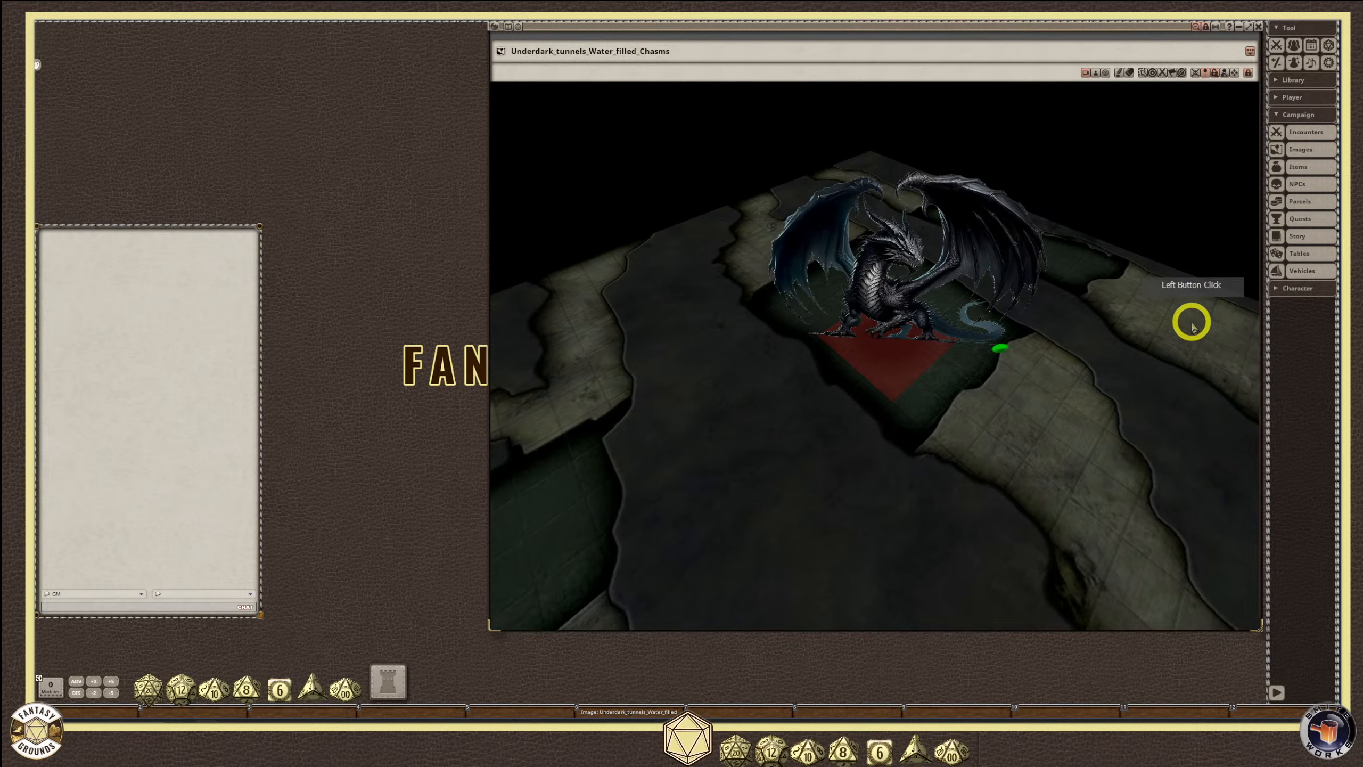
{"action": "scroll", "coordinate": [1194, 326], "scroll_direction": "down", "scroll_amount": 5}
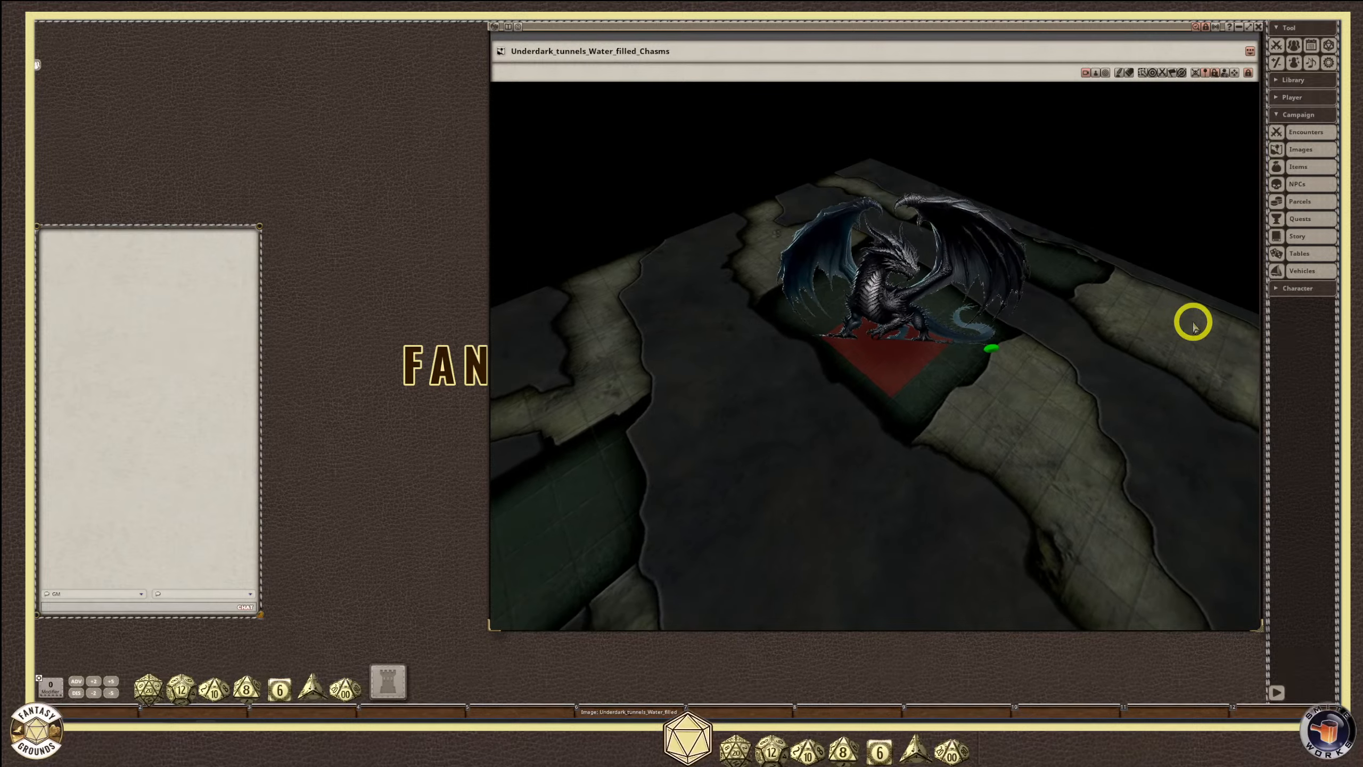
{"action": "scroll", "coordinate": [1188, 347], "scroll_direction": "up", "scroll_amount": 3}
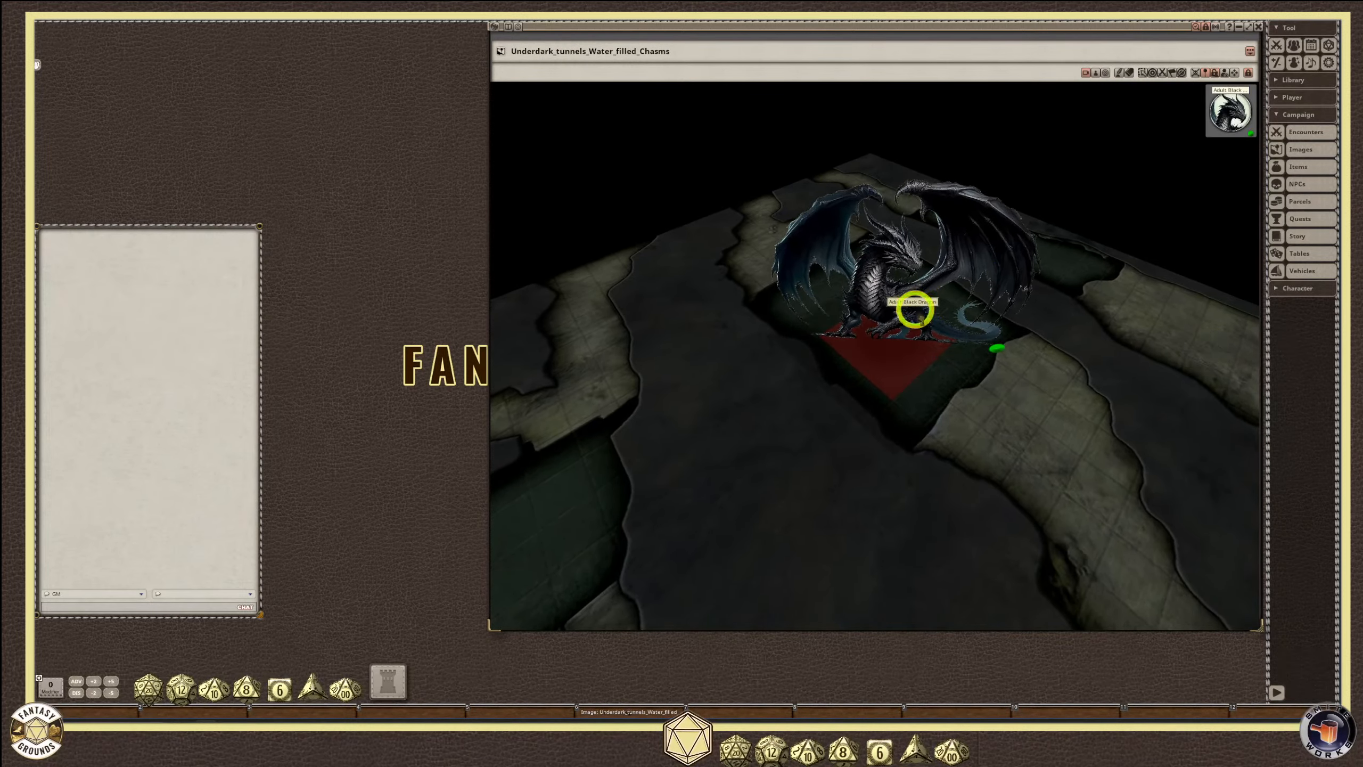
{"action": "left_click", "coordinate": [966, 346]}
{"action": "left_click_drag", "start_coordinate": [966, 346], "coordinate": [927, 324]}
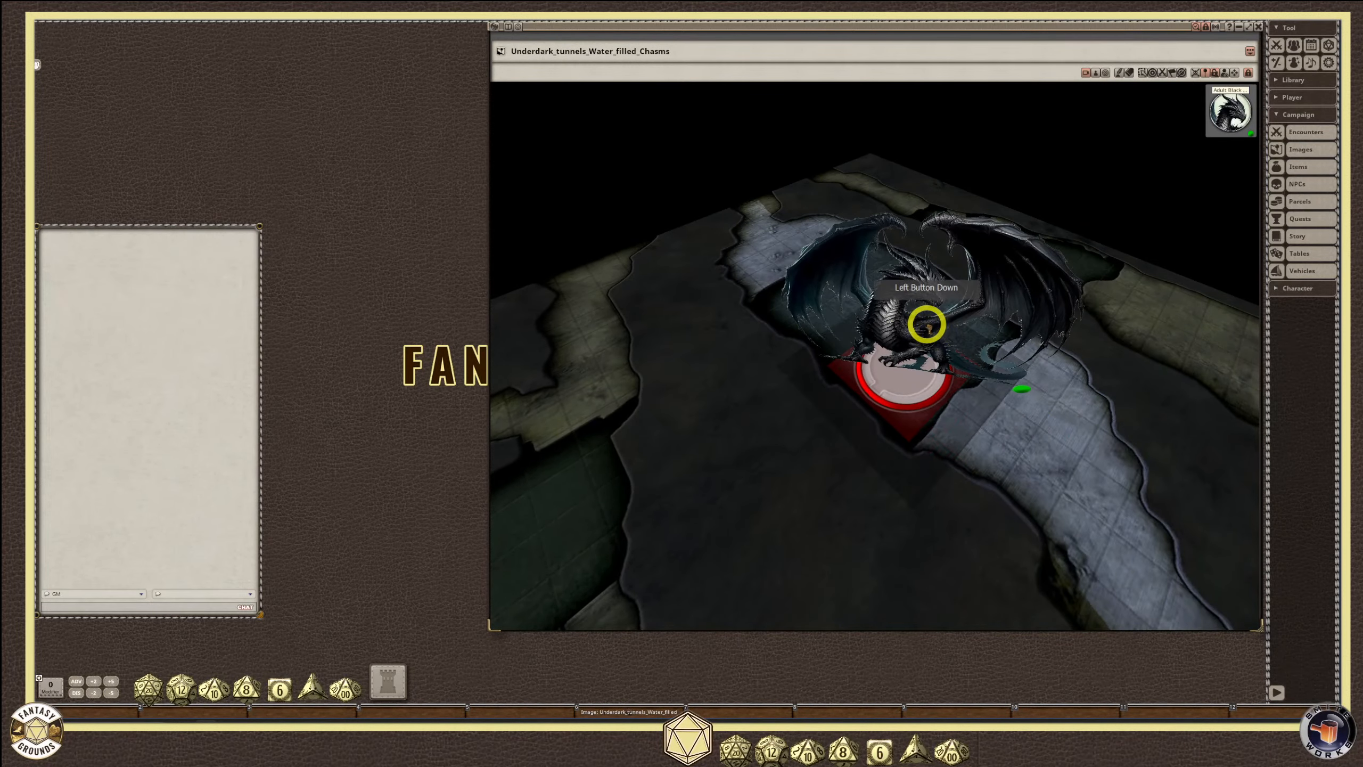
Move the selected dragon token up to the far end of the water-filled chasm.
{"action": "key", "text": "Up"}
{"action": "key", "text": "Up"}
{"action": "key", "text": "Up"}
{"action": "key", "text": "Up"}
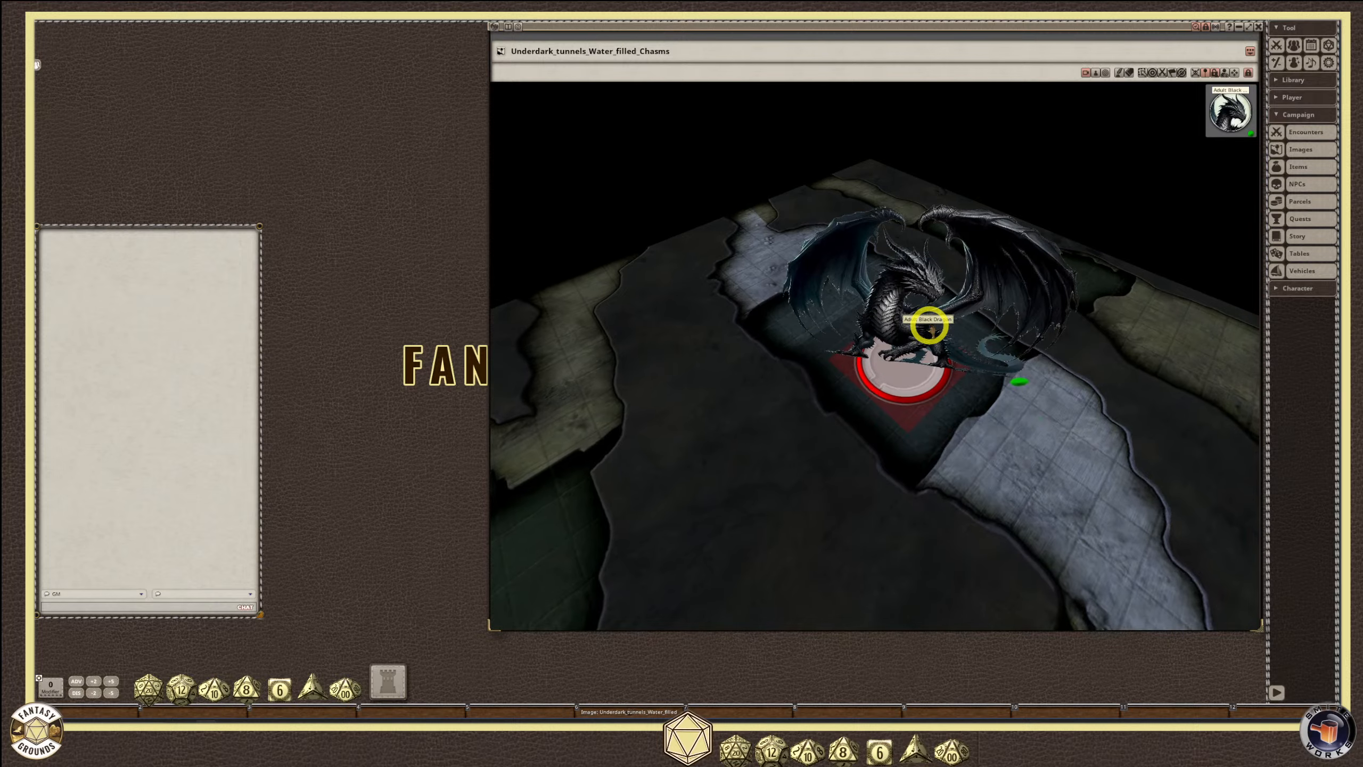
{"action": "key", "text": "Up"}
{"action": "key", "text": "Up"}
{"action": "key", "text": "Up"}
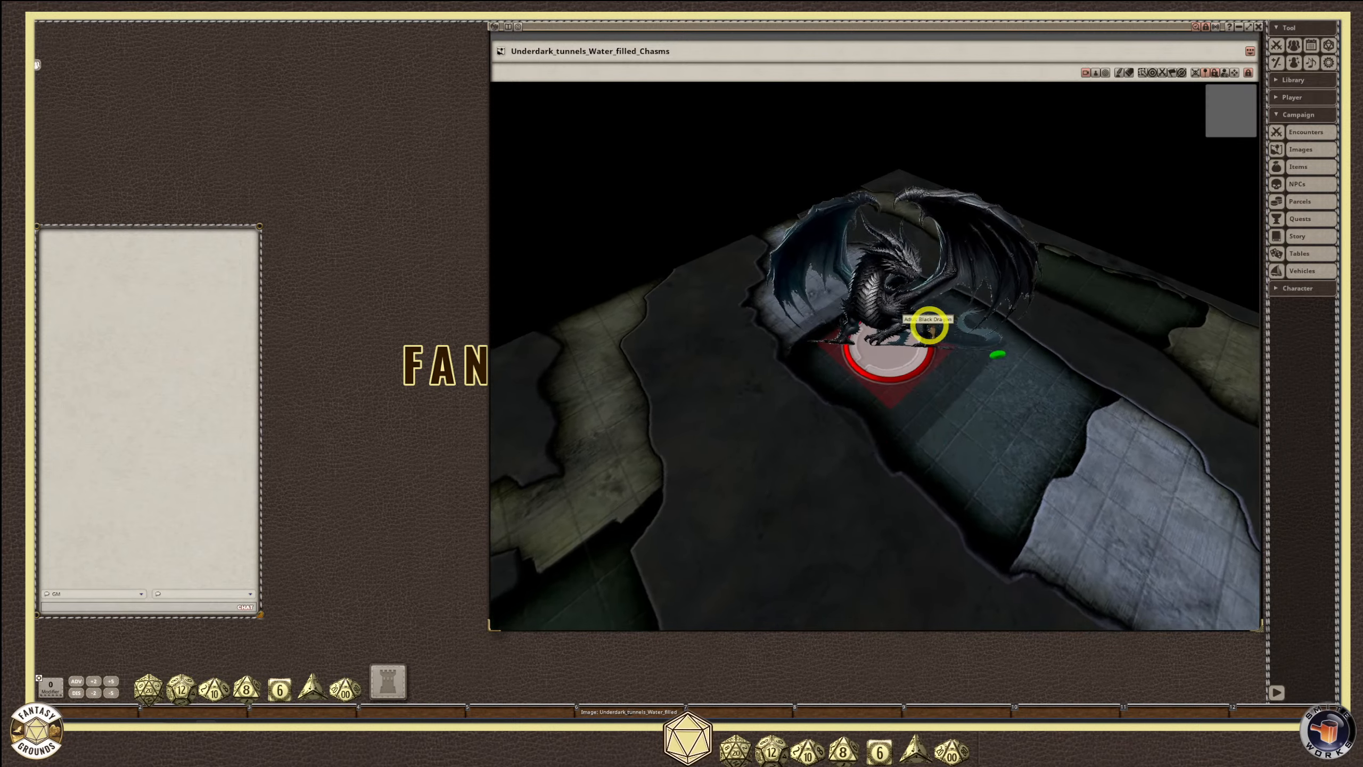
Move the dragon token back down across the chasm and along the stone tunnel below it.
{"action": "key", "text": "Down"}
{"action": "key", "text": "Down"}
{"action": "key", "text": "Down"}
{"action": "key", "text": "Down"}
{"action": "key", "text": "Down"}
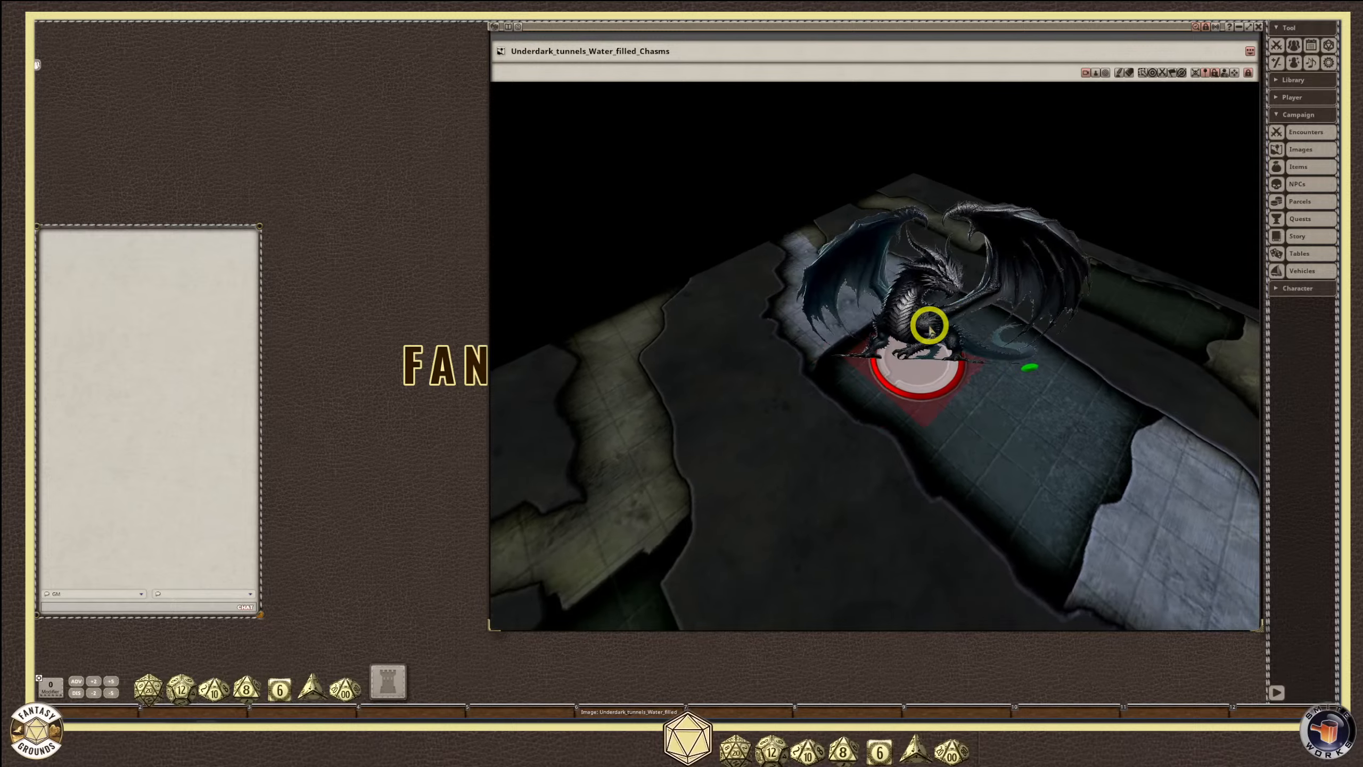
{"action": "key", "text": "Down"}
{"action": "key", "text": "Down"}
{"action": "key", "text": "Down"}
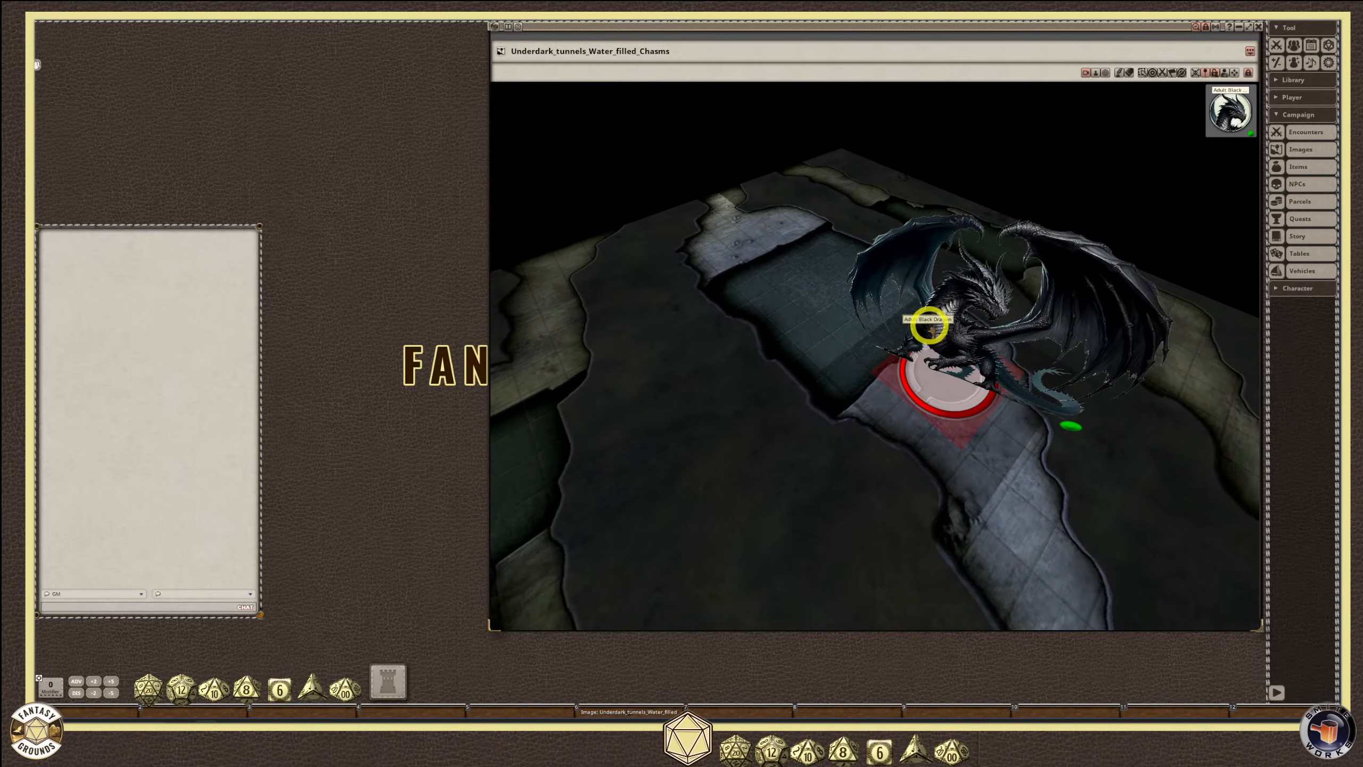
{"action": "key", "text": "Down"}
{"action": "key", "text": "Down"}
{"action": "key", "text": "Down"}
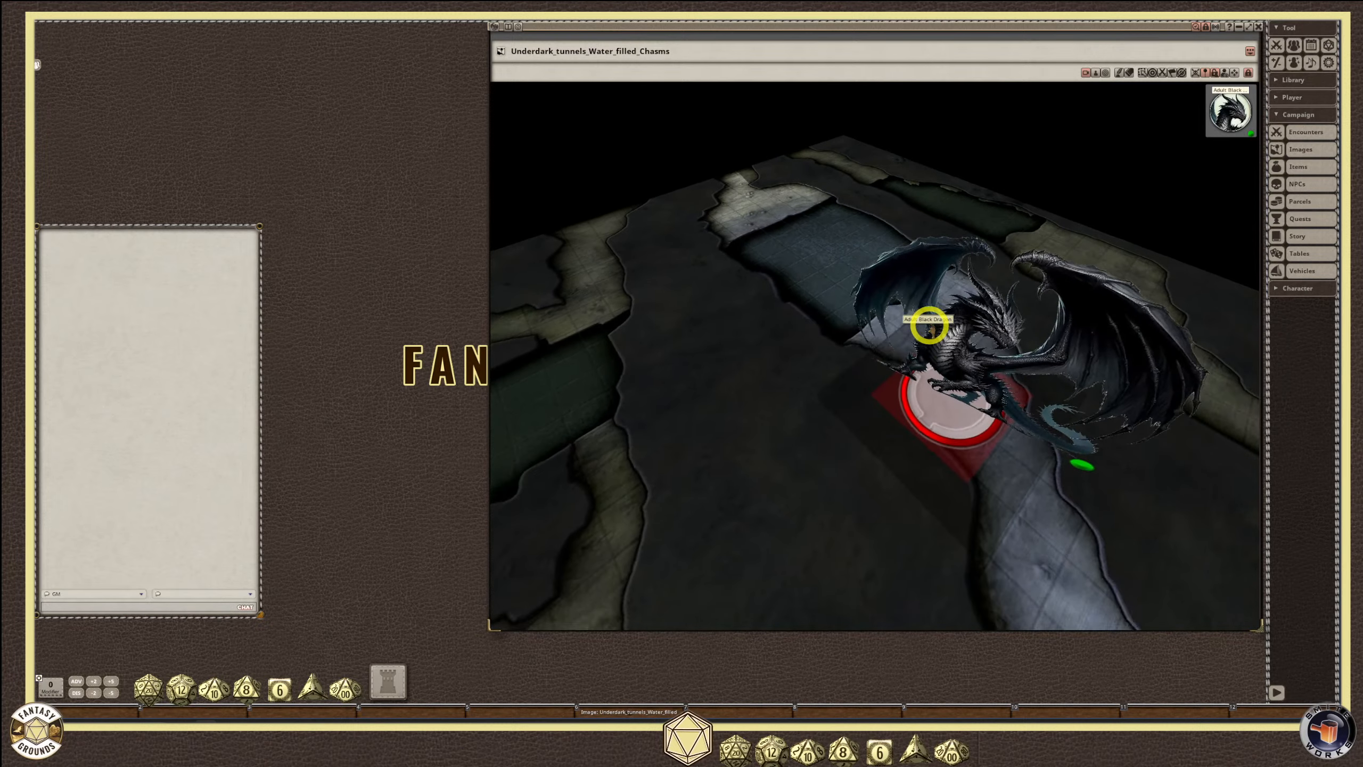
{"action": "key", "text": "Down"}
{"action": "key", "text": "Down"}
{"action": "key", "text": "Down"}
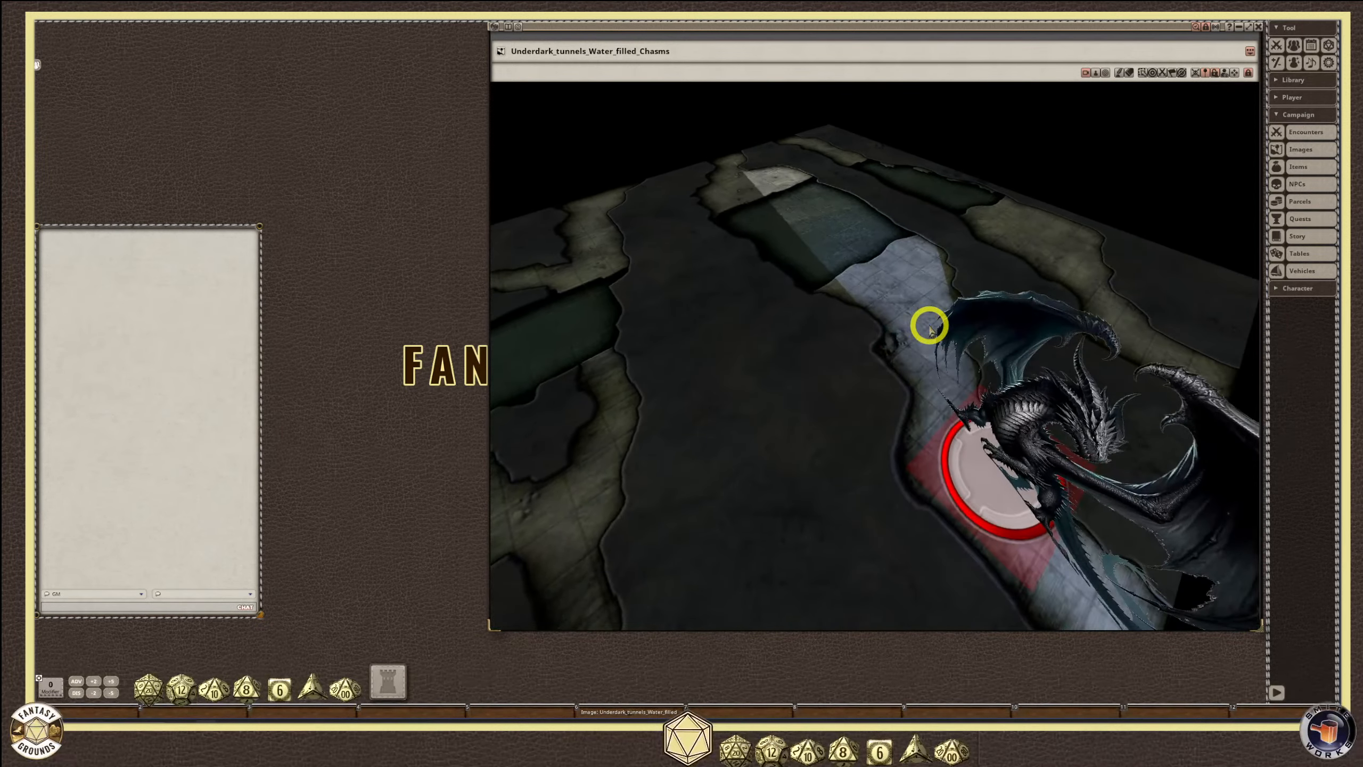
{"action": "key", "text": "Down"}
{"action": "key", "text": "Down"}
{"action": "key", "text": "Down"}
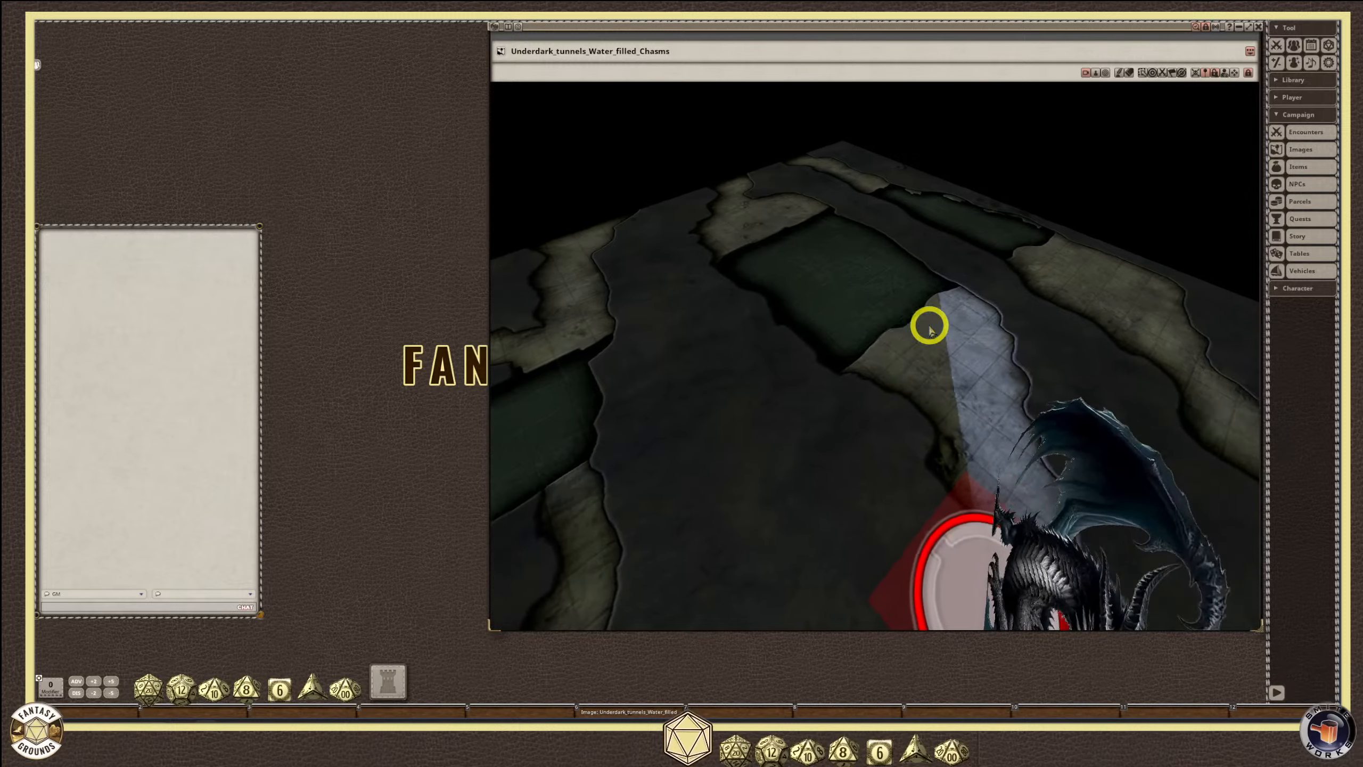
{"action": "key", "text": "Down"}
{"action": "key", "text": "Down"}
{"action": "key", "text": "Down"}
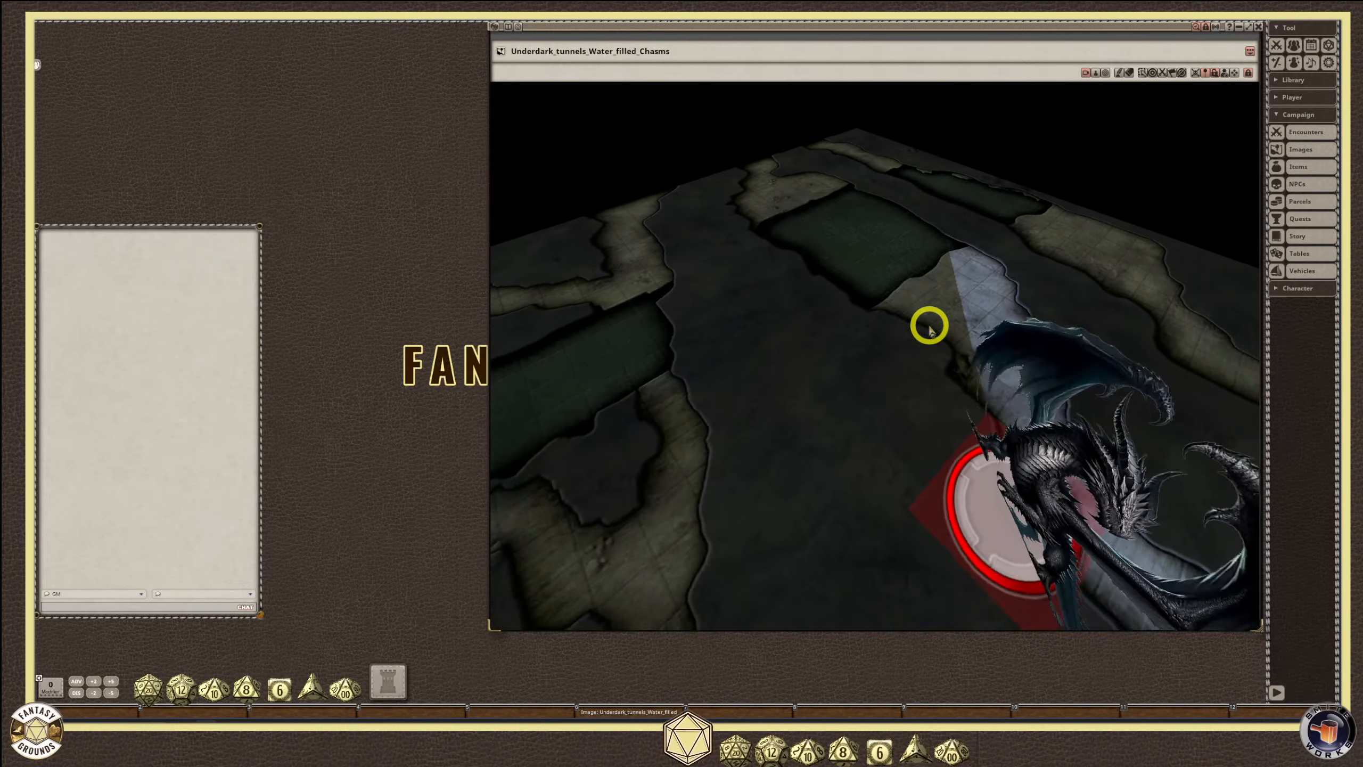
Bring the dragon token back up the tunnel to the chasm's near edge.
{"action": "key", "text": "Up"}
{"action": "key", "text": "Up"}
{"action": "key", "text": "Up"}
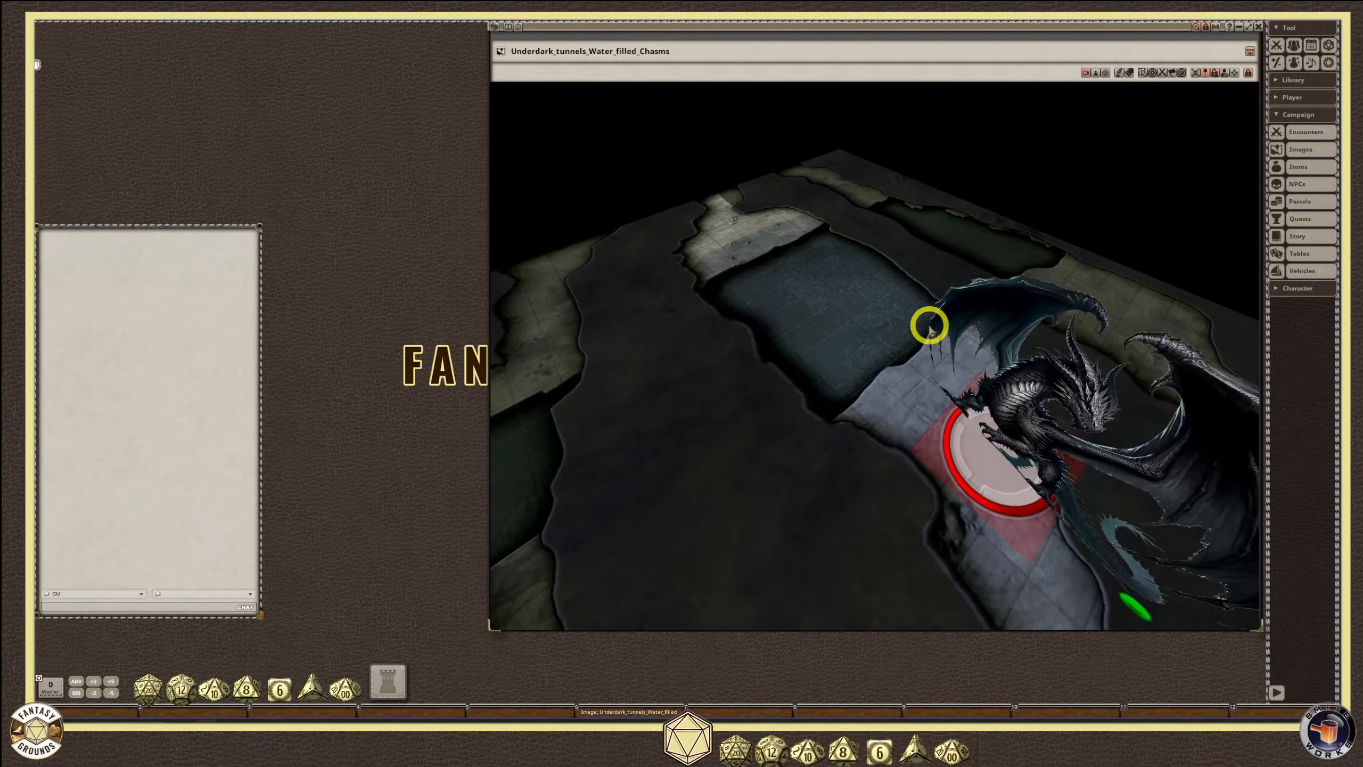
{"action": "key", "text": "Up"}
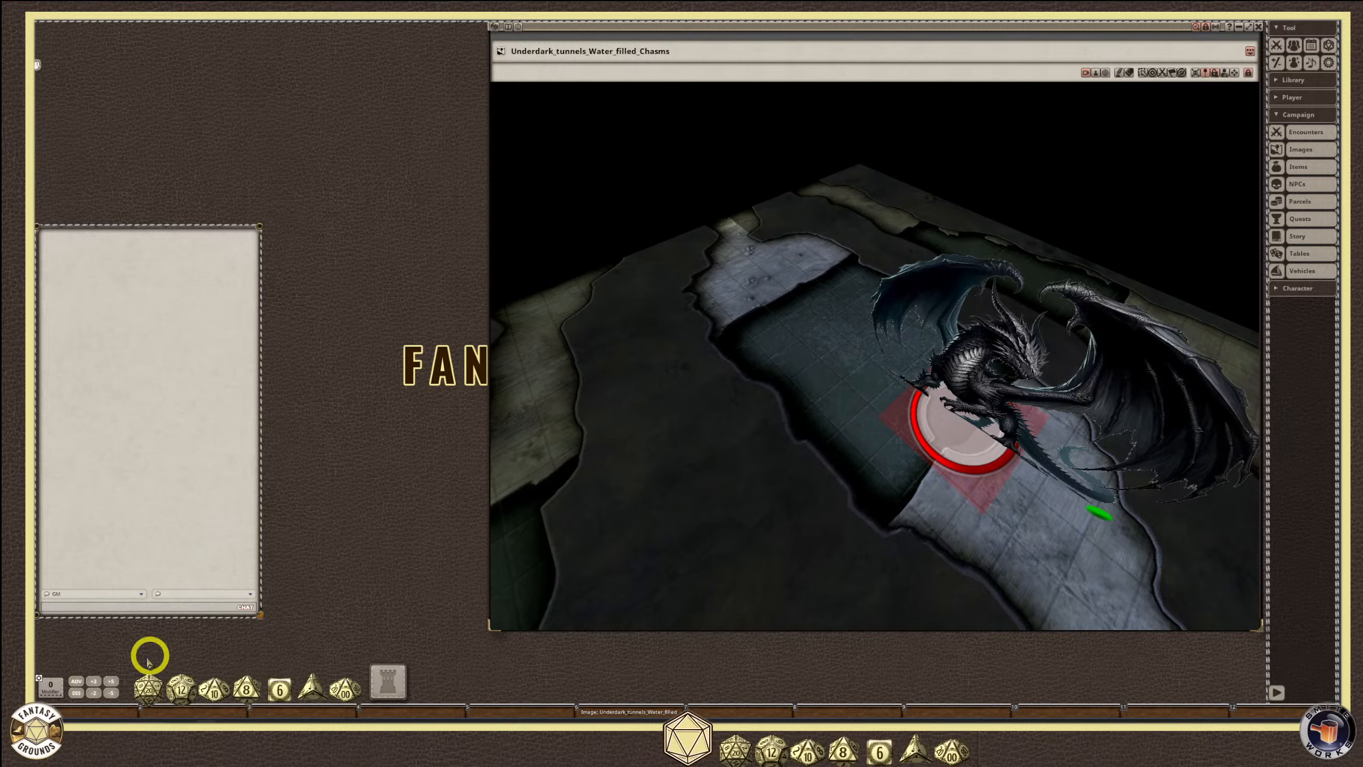
Enlarge the chat window, open the Combat Tracker, and fit it above the chat at the same width.
{"action": "left_click_drag", "start_coordinate": [262, 618], "coordinate": [322, 656]}
{"action": "left_click_drag", "start_coordinate": [192, 466], "coordinate": [199, 467]}
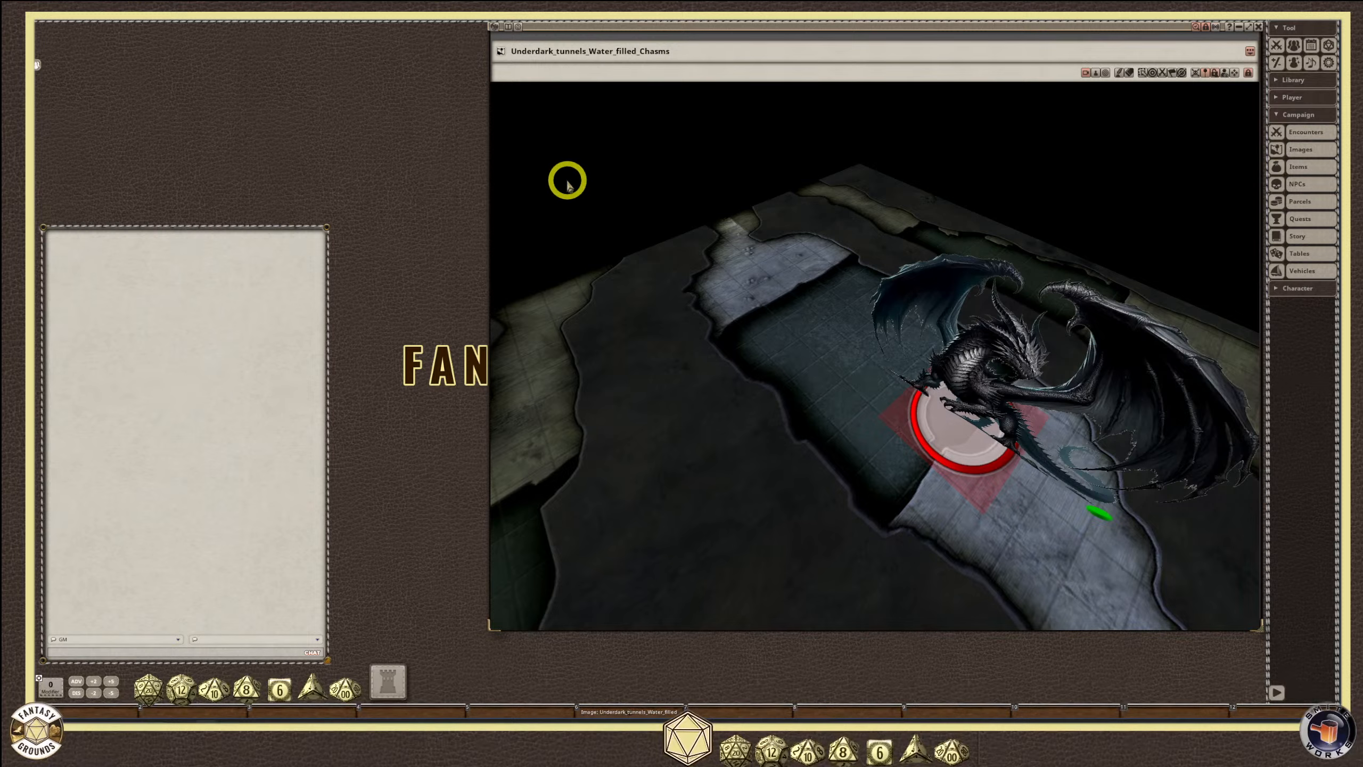
{"action": "left_click", "coordinate": [1277, 45]}
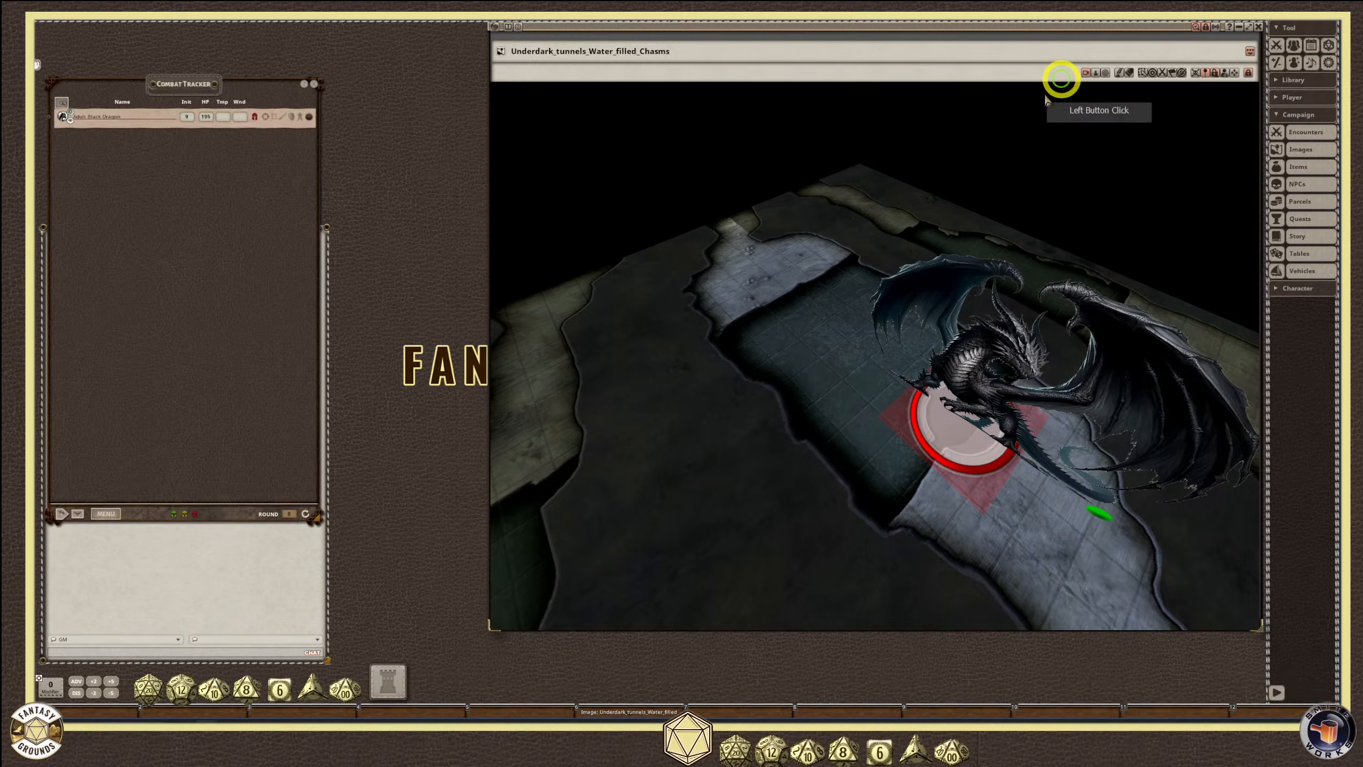
{"action": "left_click_drag", "start_coordinate": [193, 94], "coordinate": [182, 93]}
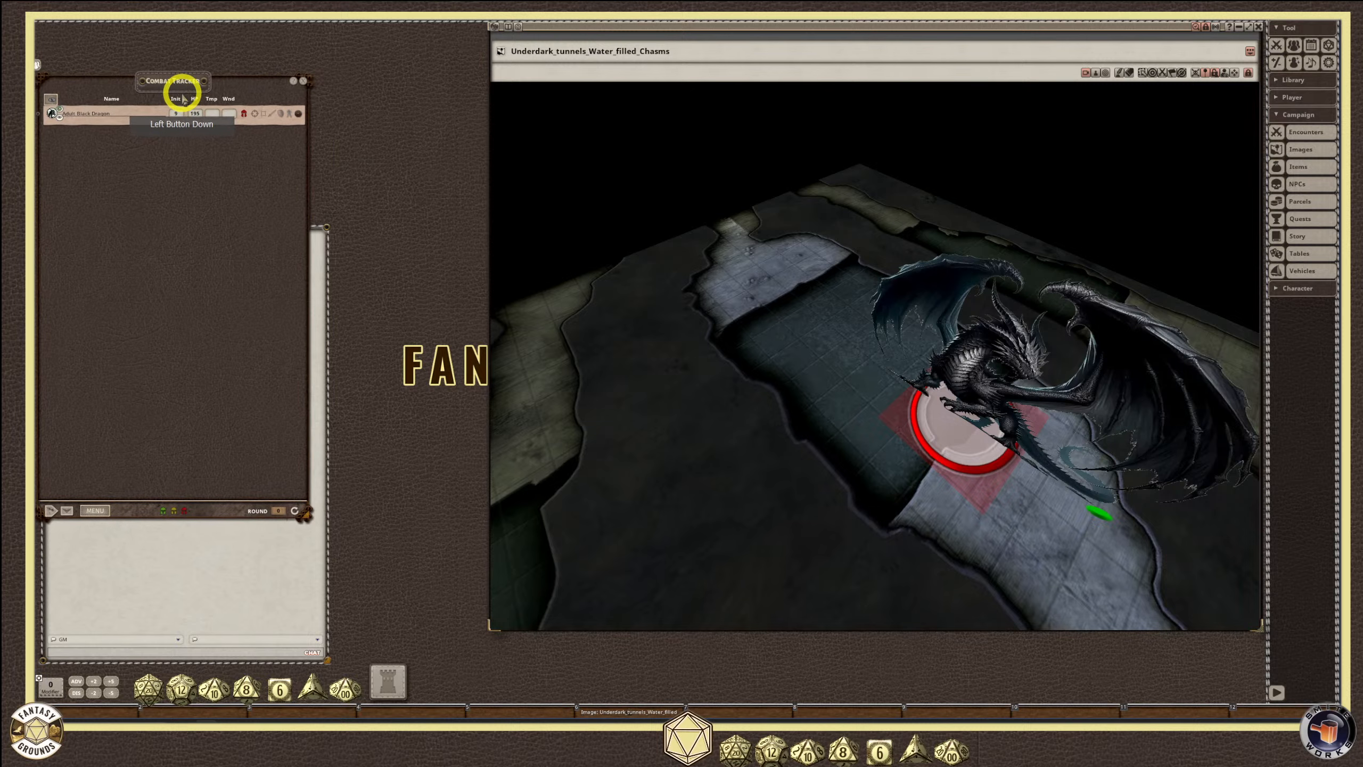
{"action": "left_click_drag", "start_coordinate": [311, 197], "coordinate": [329, 198]}
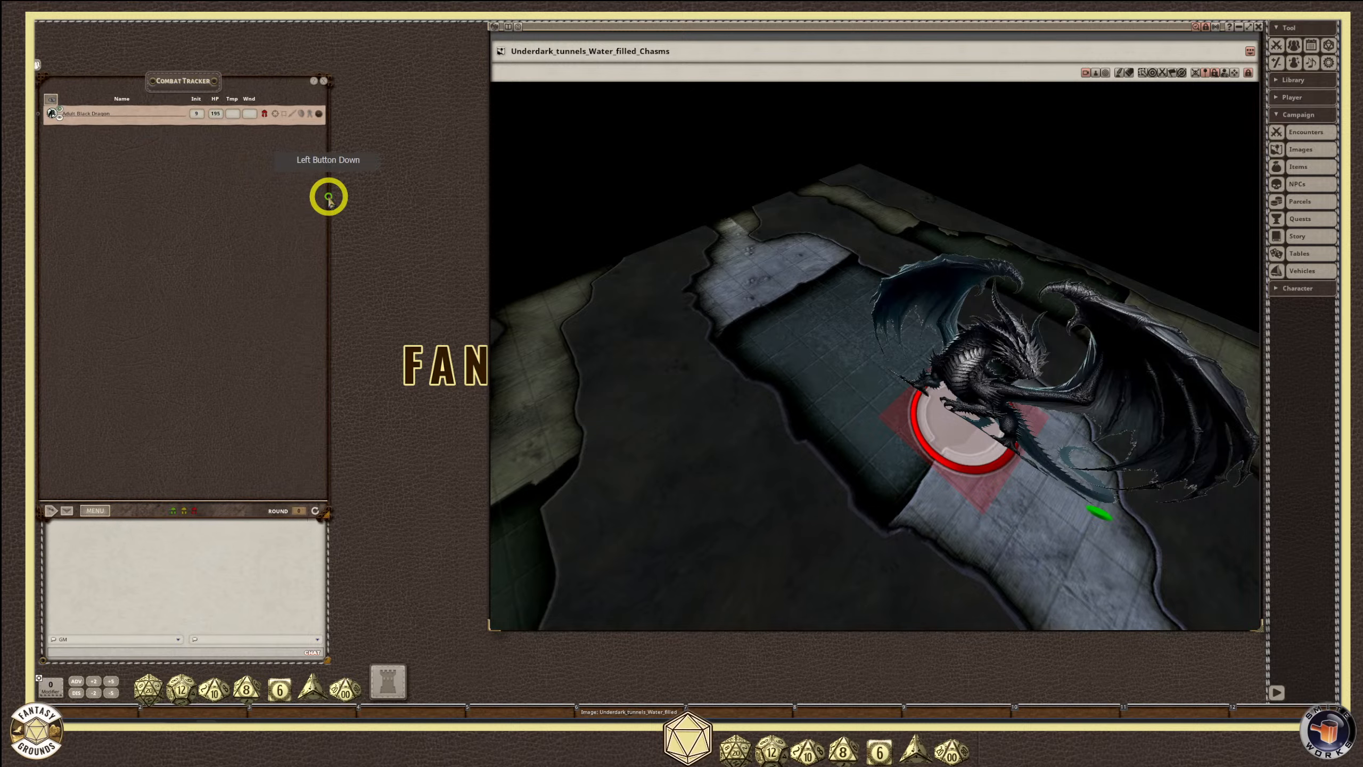
{"action": "left_click_drag", "start_coordinate": [219, 516], "coordinate": [220, 550]}
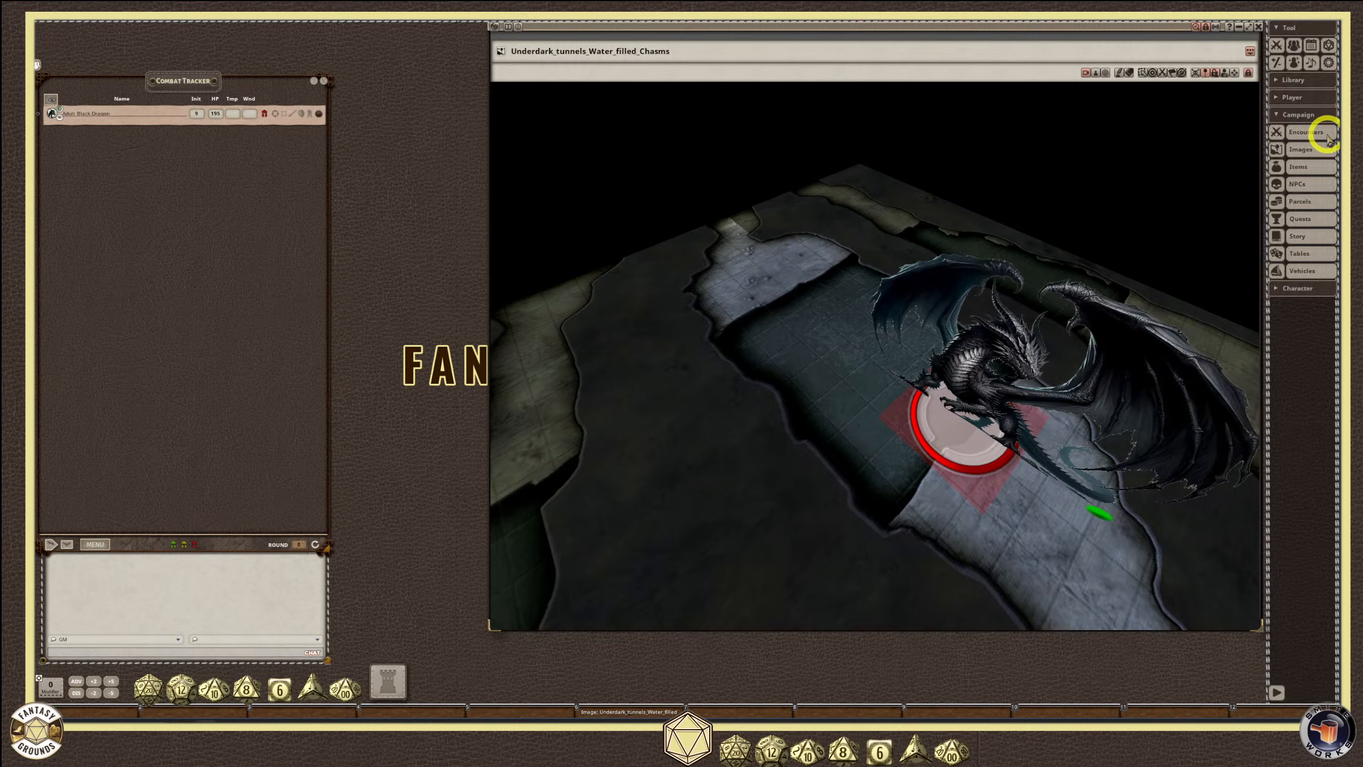
Collapse the Campaign section and shrink the sidebar to its narrow form.
{"action": "left_click", "coordinate": [1312, 116]}
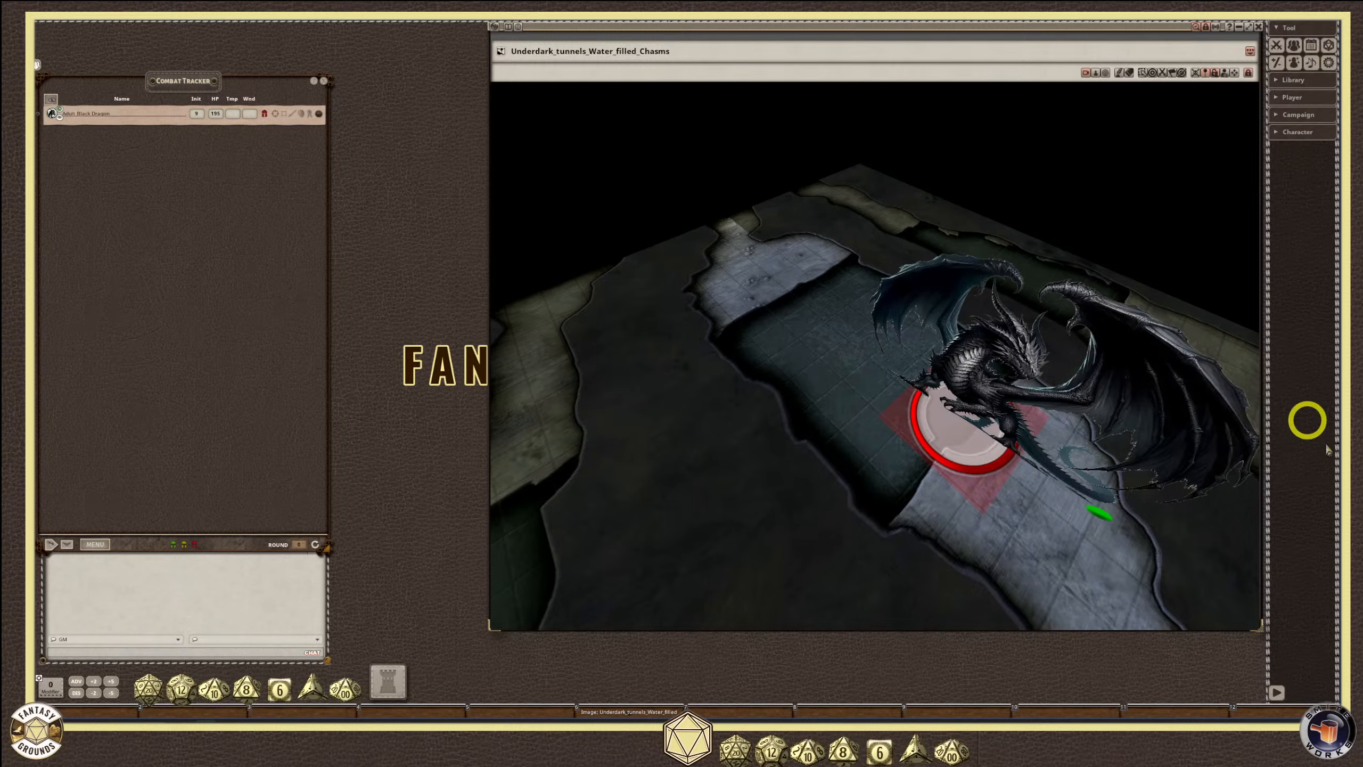
{"action": "left_click", "coordinate": [1277, 694]}
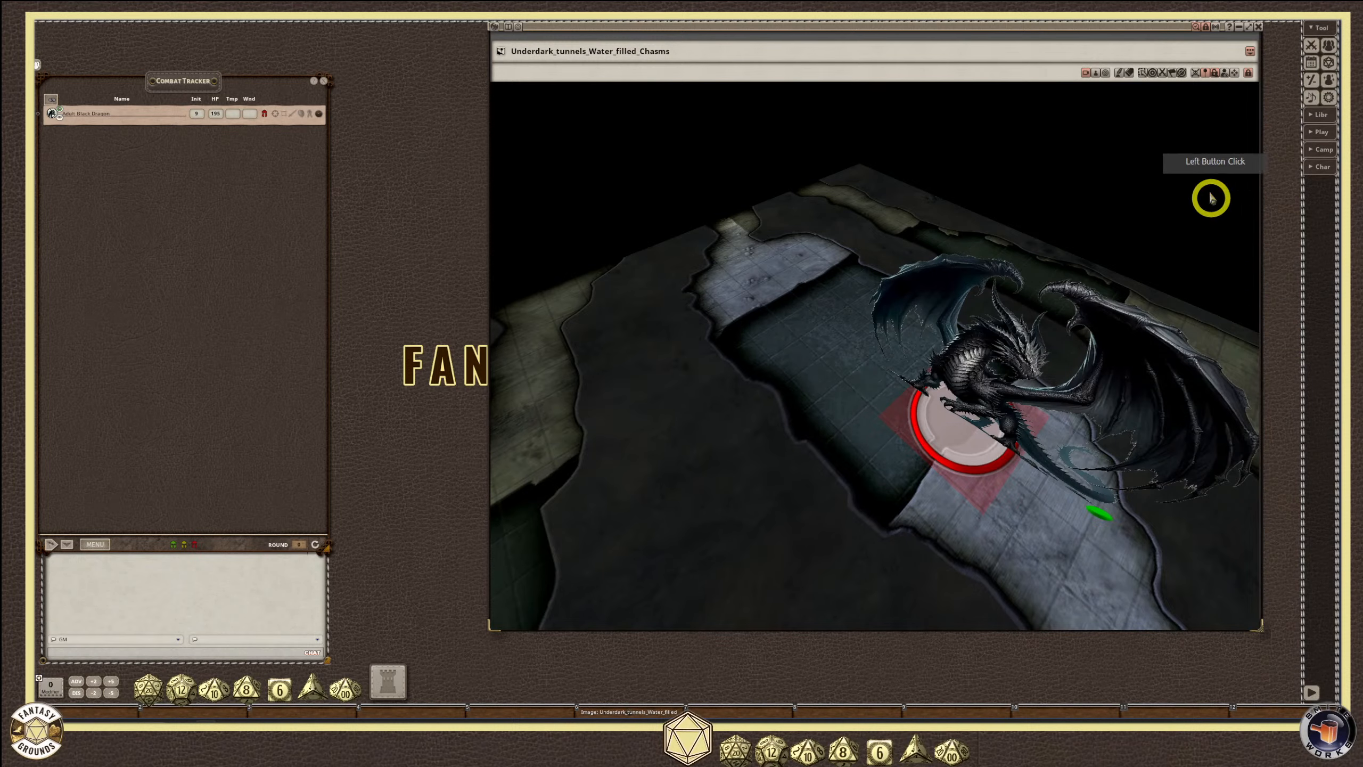